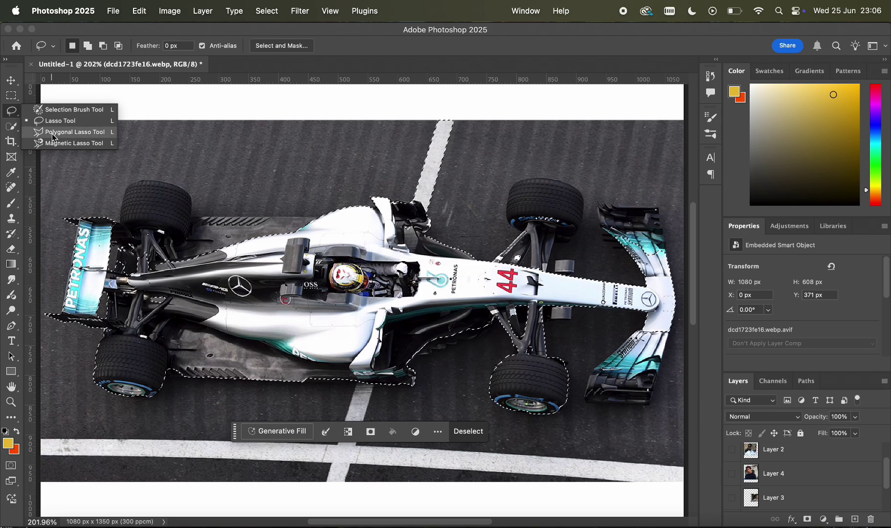
Add the floor edge and the upper rear tyre to the car selection with the Polygonal Lasso
scroll(191, 207, "up", 5)
scroll(436, 193, "up", 3)
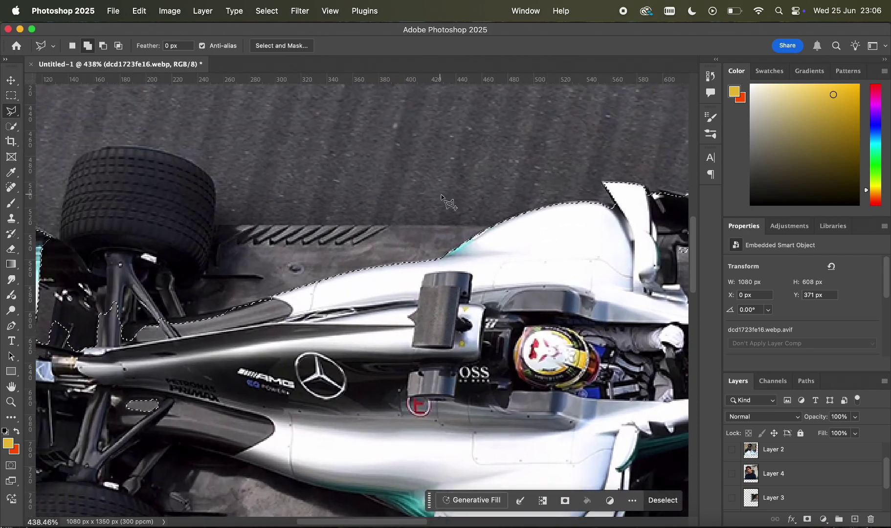
left_click(496, 226)
left_click(214, 222)
left_click(216, 192)
left_click(213, 179)
left_click(204, 171)
left_click(186, 159)
left_click(165, 151)
left_click(141, 145)
left_click(63, 202)
scroll(64, 202, "left", 3)
Add the rear wing's outer edge to the selection and subtract the background gaps between the wing and gearbox
left_click(572, 258)
scroll(147, 274, "up", 5)
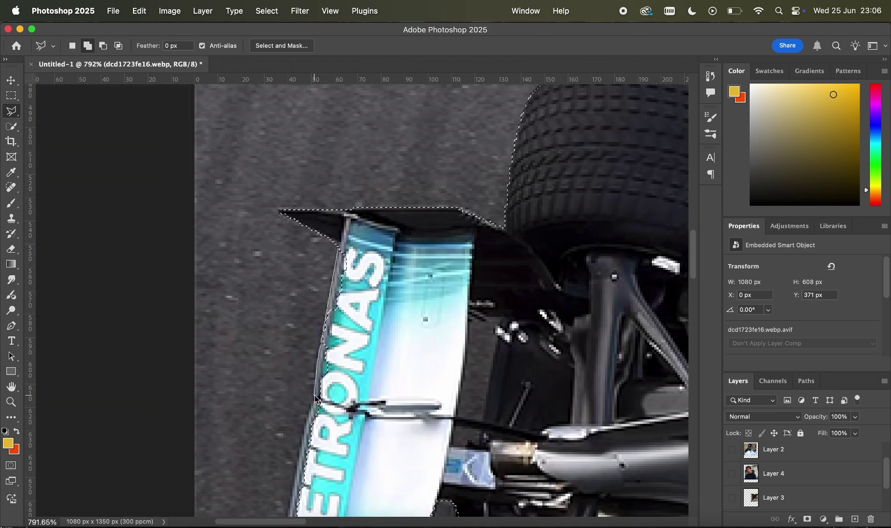
scroll(425, 318, "down", 5)
left_click(389, 299, "alt")
left_click(397, 317)
left_click(385, 400)
left_click(389, 300)
scroll(389, 299, "up", 5)
left_click(295, 391, "alt")
left_click(330, 292)
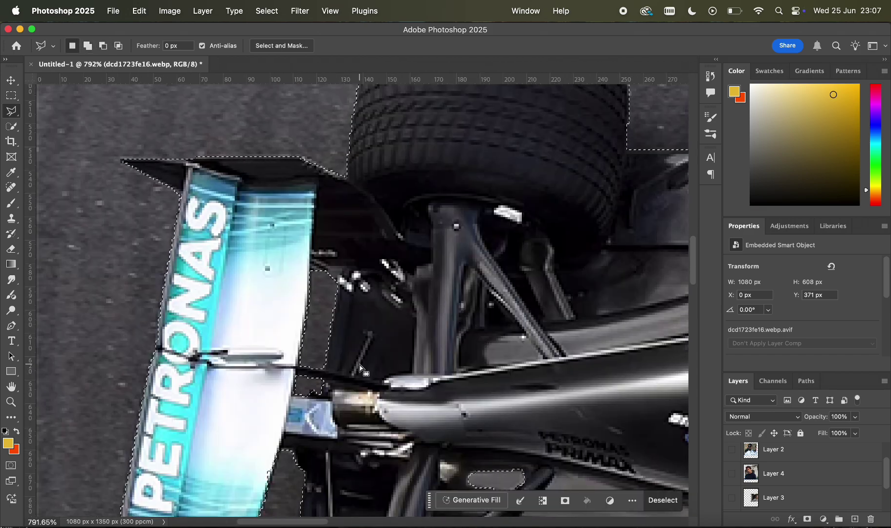
Correct the polygonal selection along the car's lower floor edge up to its front corner below the bargeboard
scroll(313, 342, "down", 10)
left_click(166, 194)
left_click(155, 268)
left_click(160, 296)
left_click(355, 335)
scroll(328, 265, "right", 10)
scroll(440, 293, "up", 3)
left_click(345, 324)
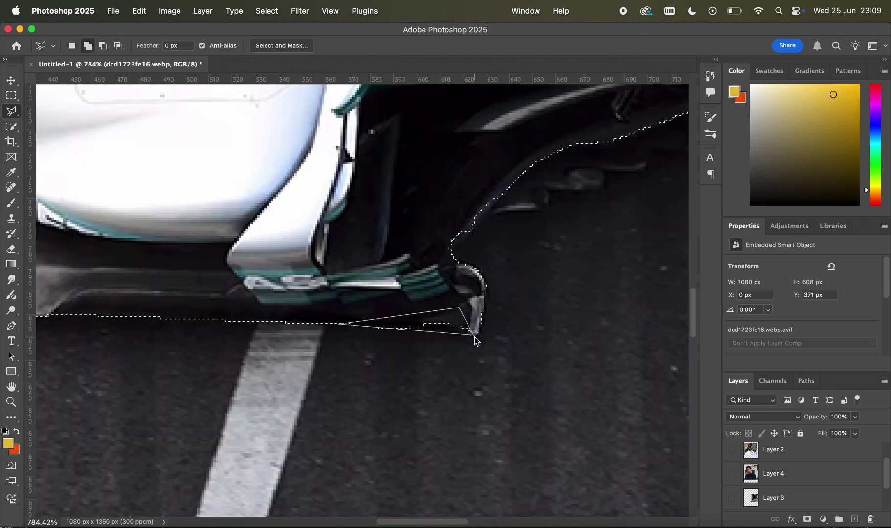
Add the stepped floor edge between the bargeboard and the lower front suspension to the selection
scroll(465, 312, "right", 5)
left_click(208, 372)
left_click(295, 316)
left_click(381, 283)
left_click(66, 392)
scroll(440, 294, "down", 3)
left_click(611, 365)
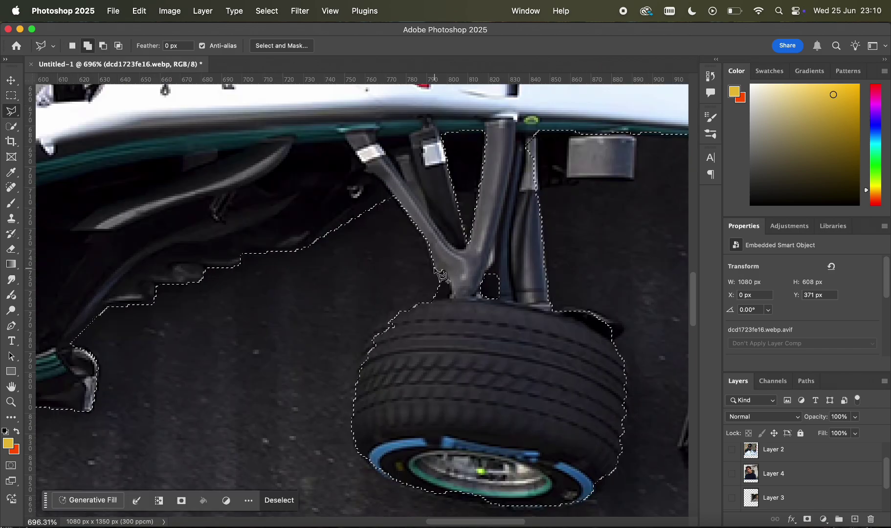
Refine the selection around the front of the car with the Selection Brush tool
right_click(11, 111)
left_click(54, 109)
scroll(415, 318, "right", 5)
scroll(416, 318, "down", 5)
mouse_move(444, 226)
left_mouse_down()
mouse_move(451, 345)
mouse_move(370, 404)
left_mouse_up()
scroll(394, 251, "down", 4)
Finish the remaining selection edges with the Lasso tool and turn the selection into a layer mask on the car photo
right_click(12, 111)
left_click(58, 121)
scroll(440, 318, "up", 5)
left_click(539, 418)
scroll(451, 293, "up", 10)
left_click(459, 210)
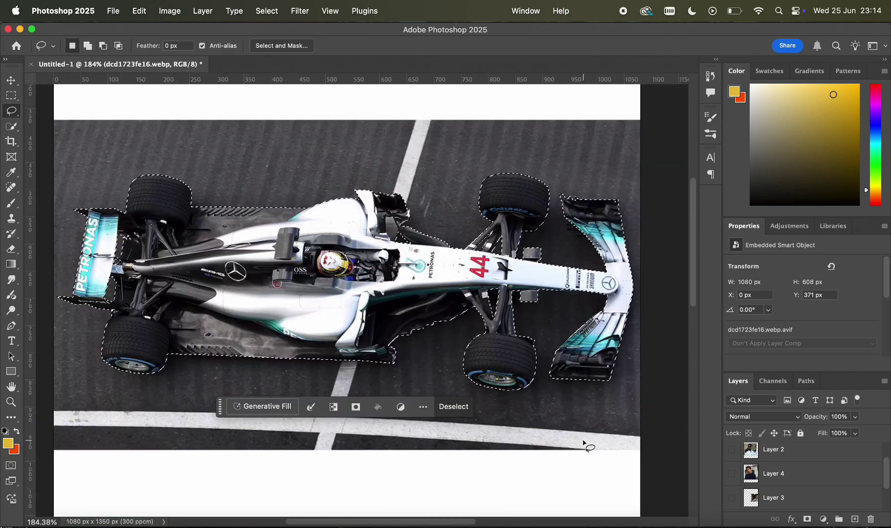
left_click(807, 519)
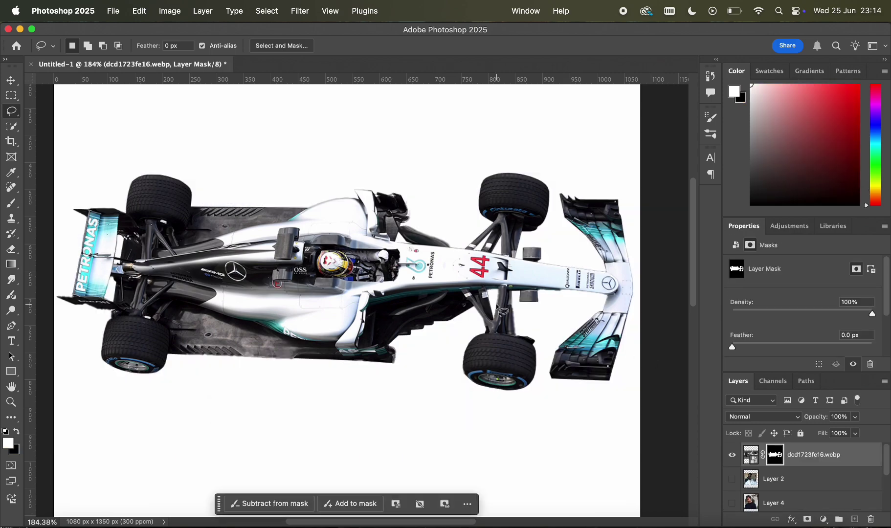
scroll(498, 308, "down", 5)
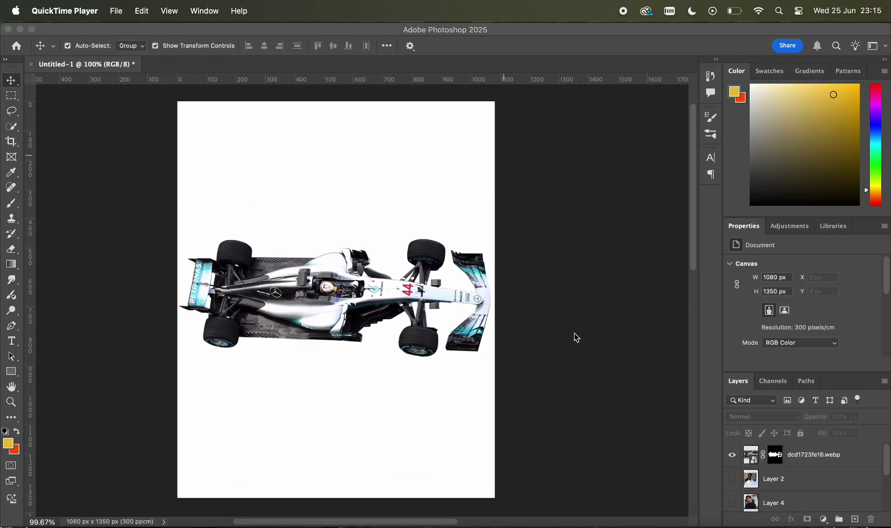
Rotate the masked car to about 119° so its nose points down, and flip it horizontally
scroll(375, 312, "up", 1)
left_click(376, 312)
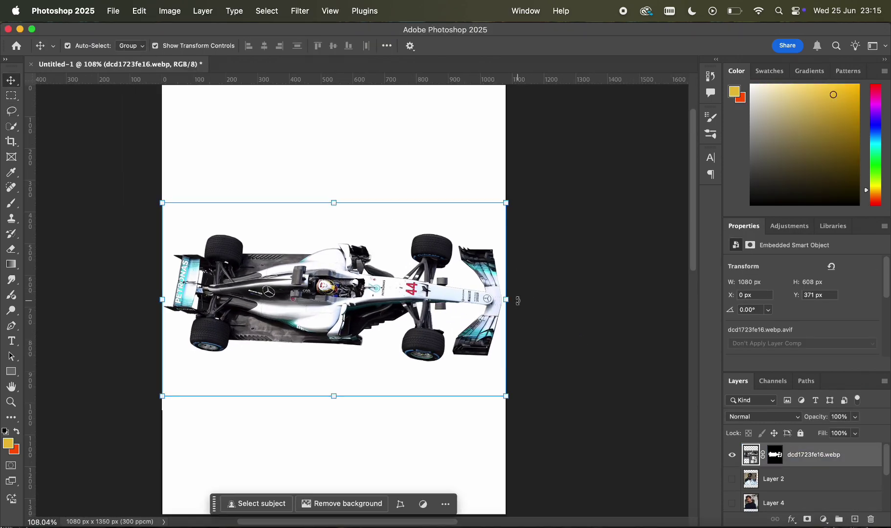
left_click(519, 300)
left_click_drag(519, 301, 265, 423)
right_click(280, 380)
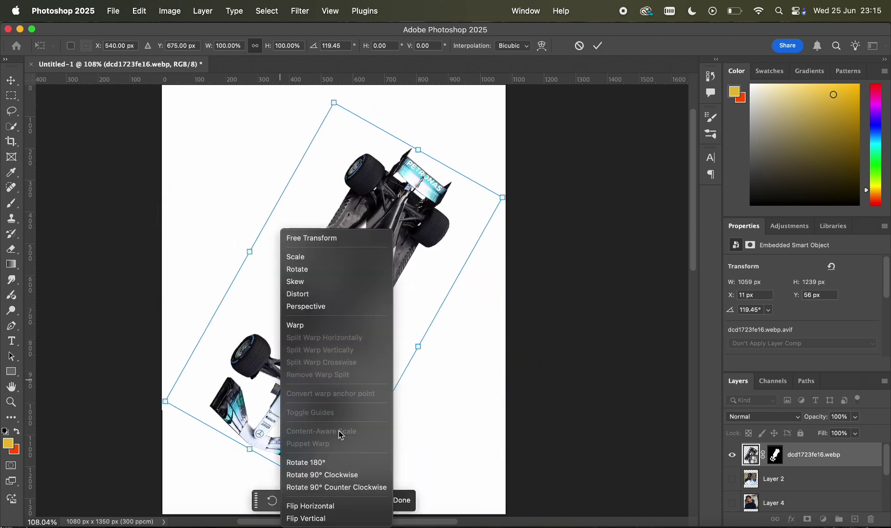
left_click(359, 509)
Scale the car layer to about 863 × 916 px, rotate it to about 129° and place it in the canvas's lower right
left_click_drag(439, 244, 449, 392)
left_click_drag(359, 275, 401, 334)
left_click_drag(488, 230, 451, 311)
left_click_drag(409, 340, 424, 328)
key("Return")
Nudge the car and scale its layer down to about 805 × 854 px
scroll(492, 313, "down", 5)
scroll(493, 321, "up", 5)
scroll(493, 321, "up", 1)
left_click_drag(375, 290, 380, 282)
left_click_drag(535, 313, 521, 313)
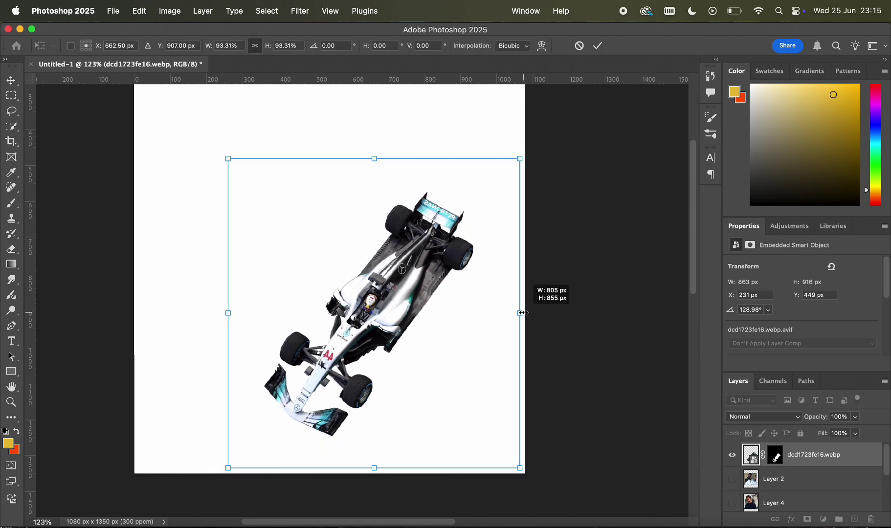
key("Return")
Apply the Camera Raw Filter to the car layer with Clarity at +24 and Whites at +23
left_click(313, 10)
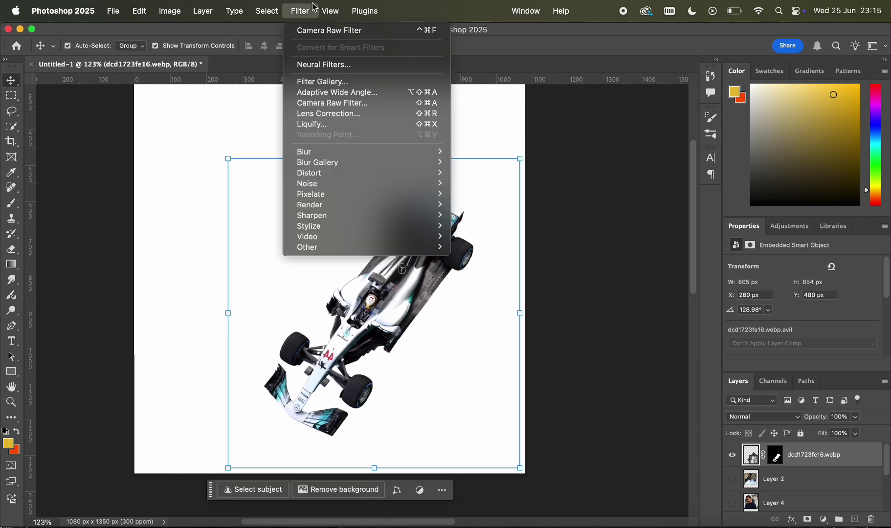
left_click(326, 105)
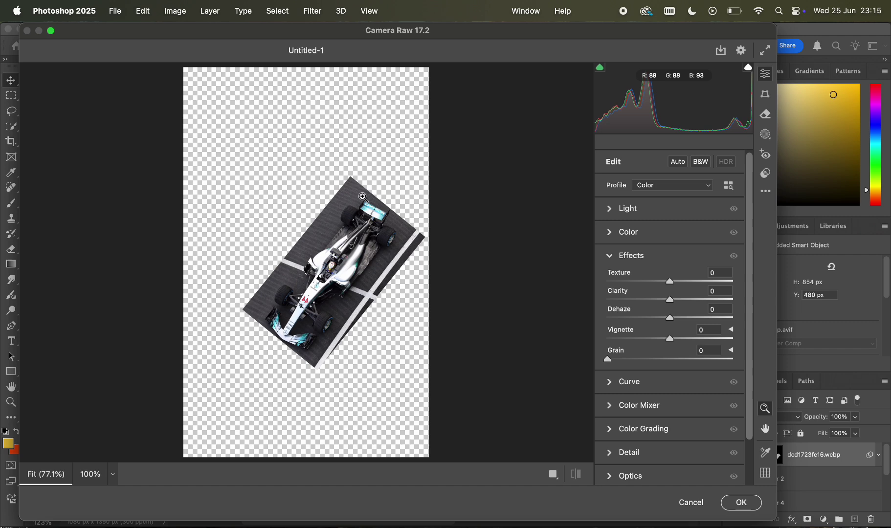
left_click(362, 196)
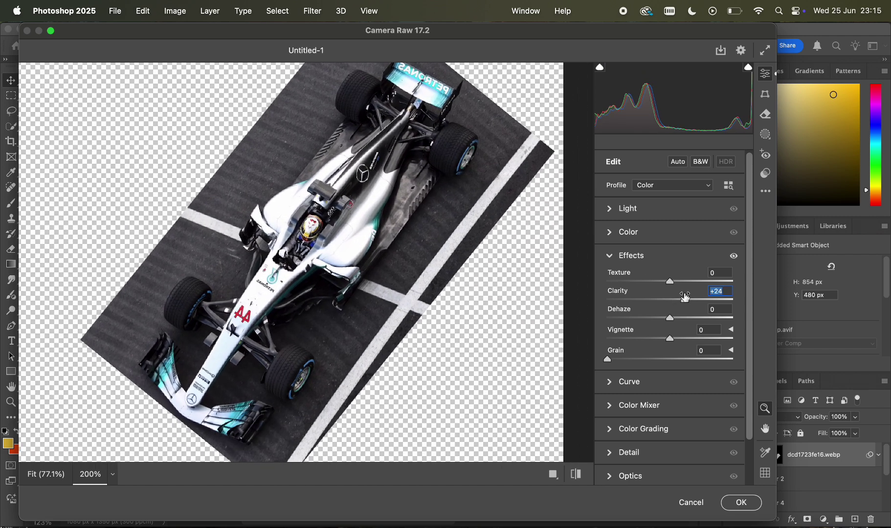
left_click(639, 212)
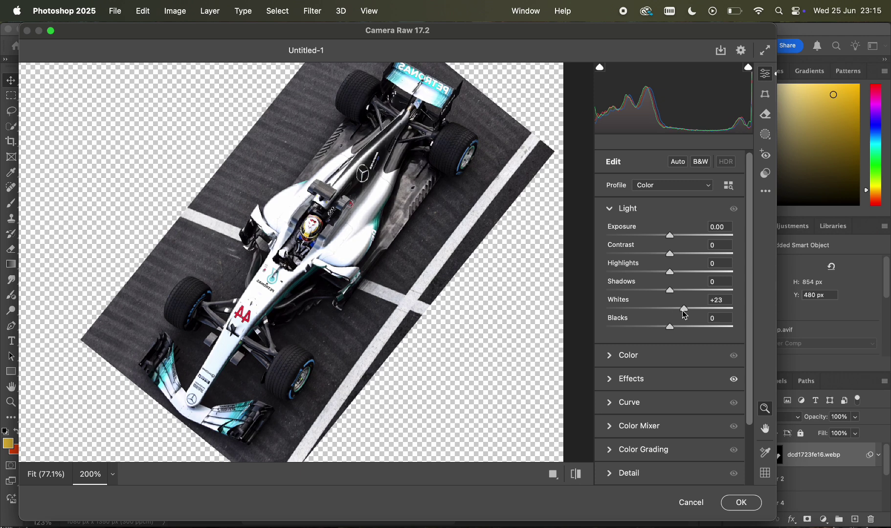
Lower the curve's Lights to -26, add sharpening and accept the Camera Raw adjustments
left_click(655, 402)
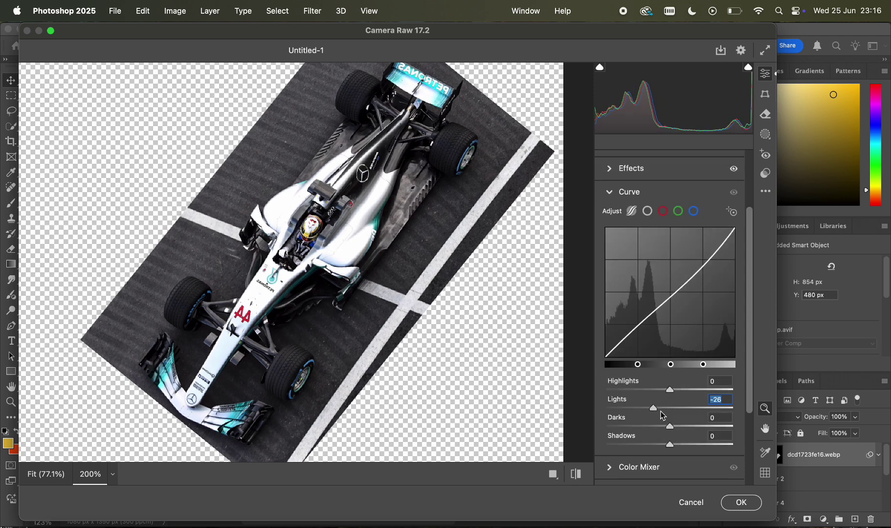
scroll(683, 429, "down", 2)
scroll(684, 422, "up", 2)
scroll(641, 435, "down", 5)
left_click(629, 405)
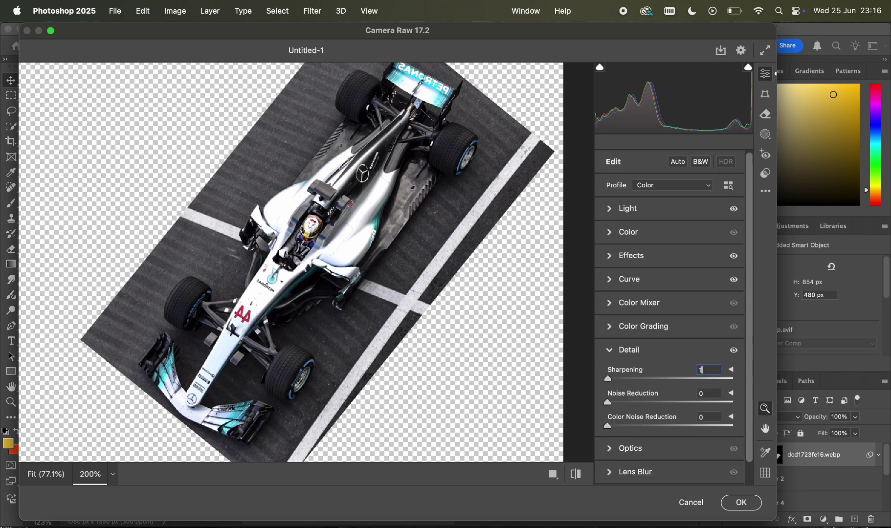
left_click(742, 503)
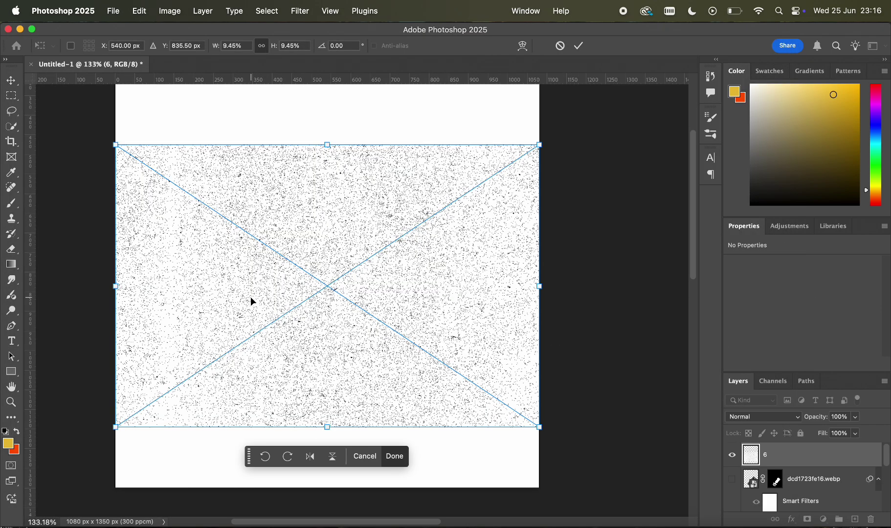
Rotate the placed speckled paper texture 90° clockwise and scale it to the canvas's full 1080 px width
scroll(254, 299, "down", 5)
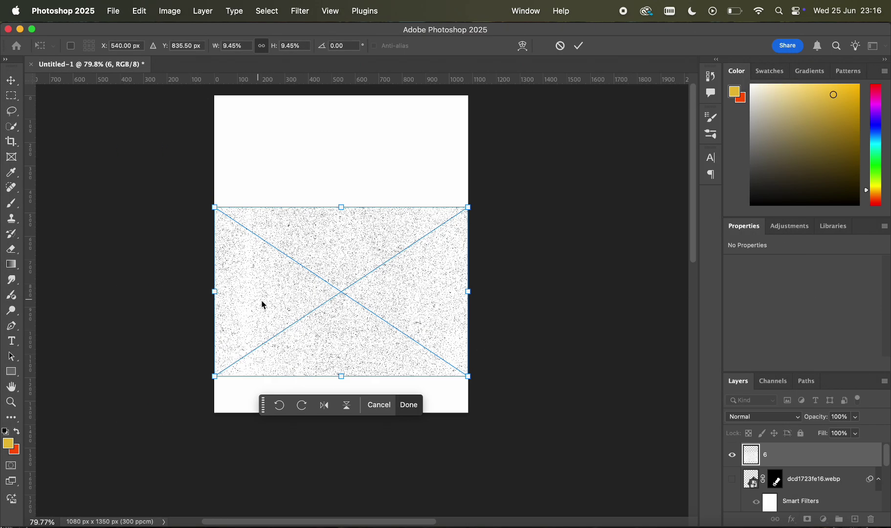
right_click(287, 297)
left_click(328, 417)
scroll(359, 309, "up", 3)
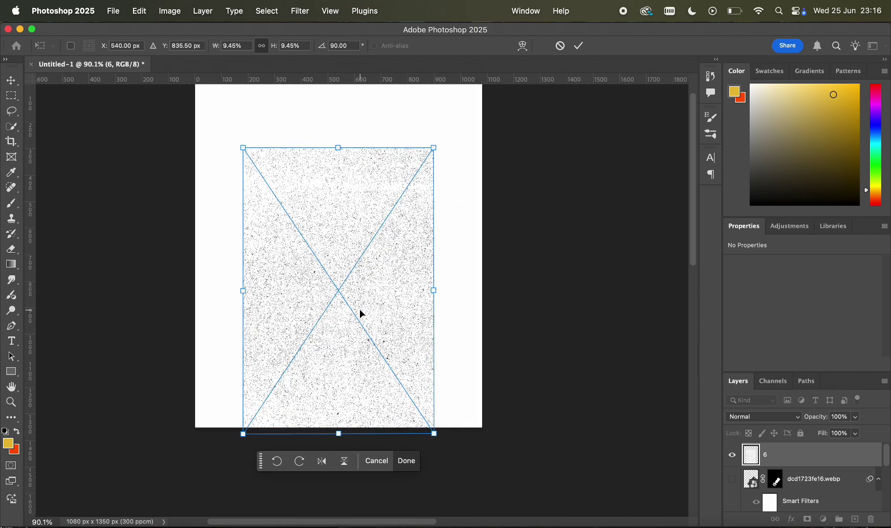
left_click_drag(436, 270, 484, 269)
left_click(567, 265)
left_click(567, 266)
Shift the paper texture vertically to Y -99 px and set its opacity to 30%
scroll(568, 266, "up", 3)
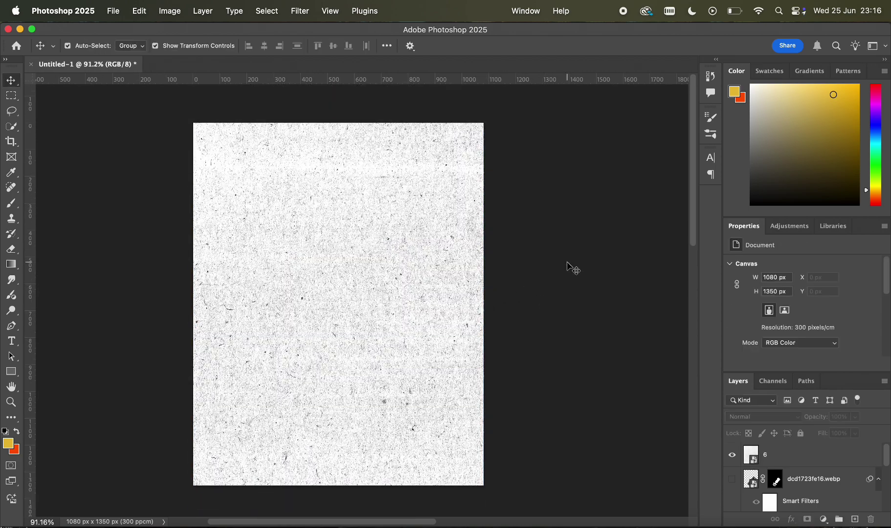
scroll(567, 265, "down", 3)
left_click_drag(432, 307, 431, 297)
scroll(432, 297, "up", 3)
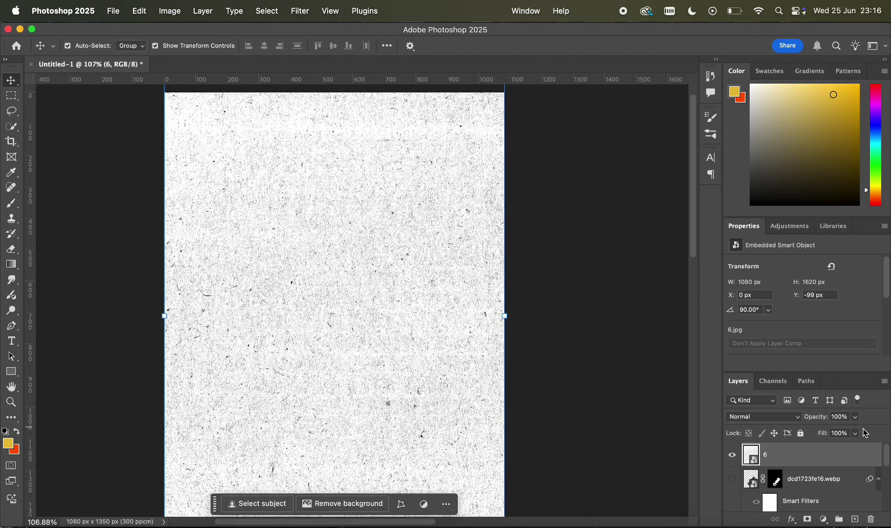
type("30")
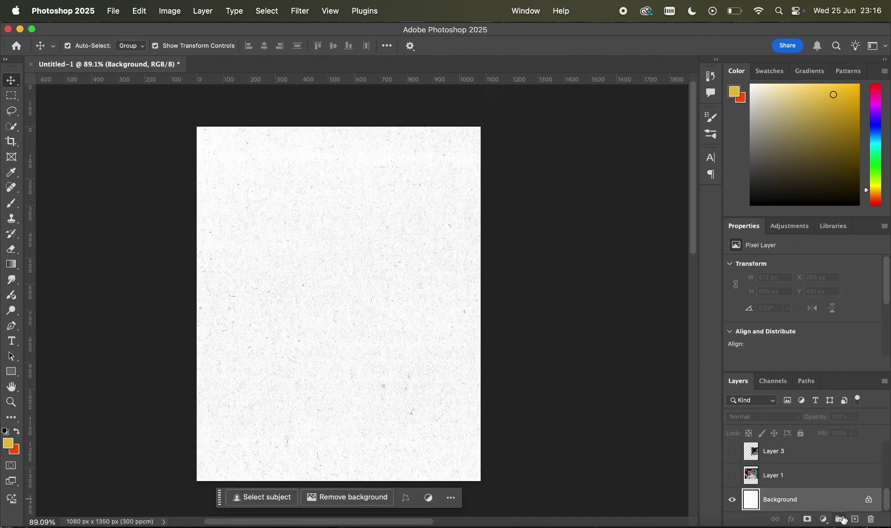
Add a new layer directly above the Background and fill it with solid gray
left_click(140, 11)
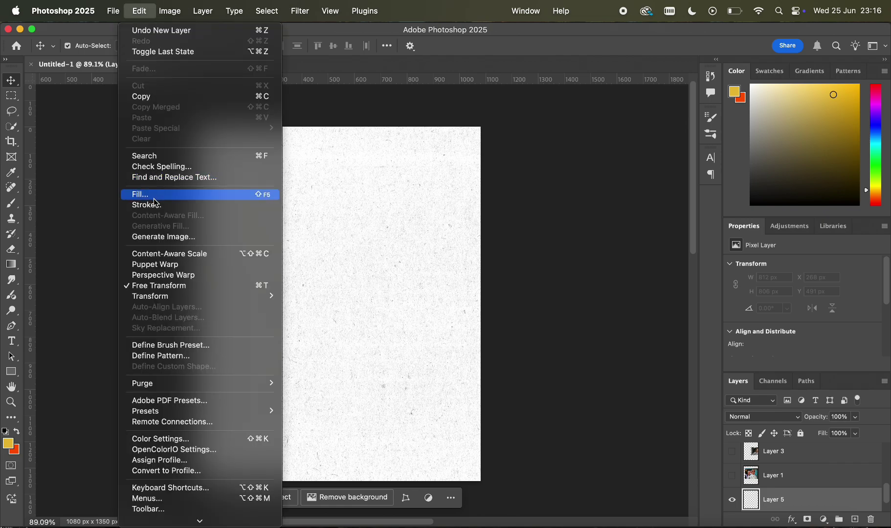
left_click(154, 196)
left_click(522, 215)
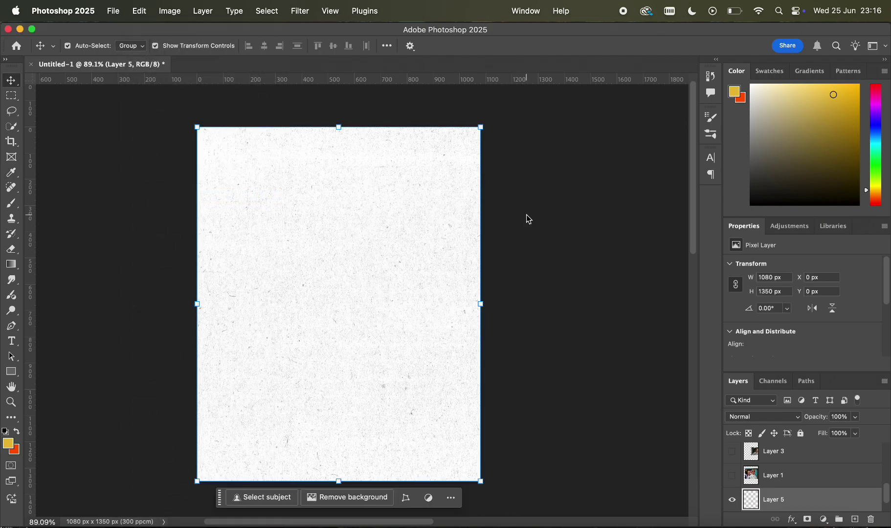
Apply the Camera Raw Filter to the gray layer with Grain at 100
left_click(307, 9)
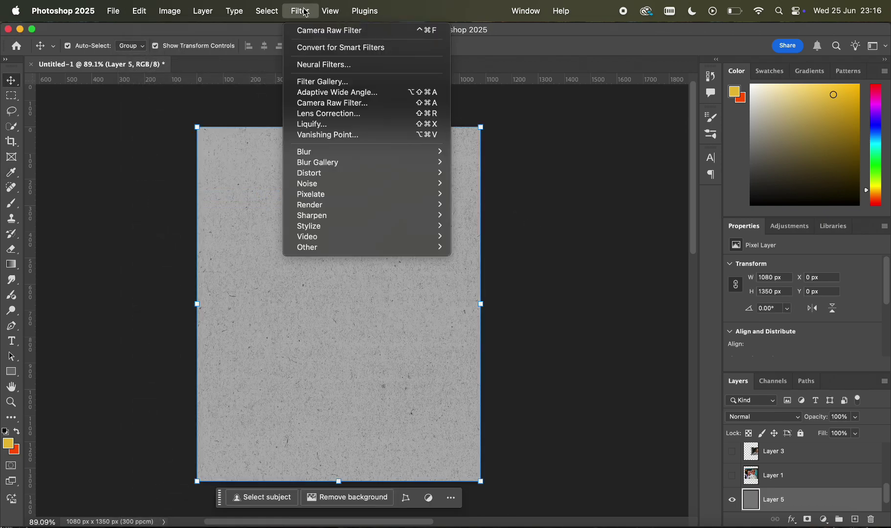
left_click(338, 103)
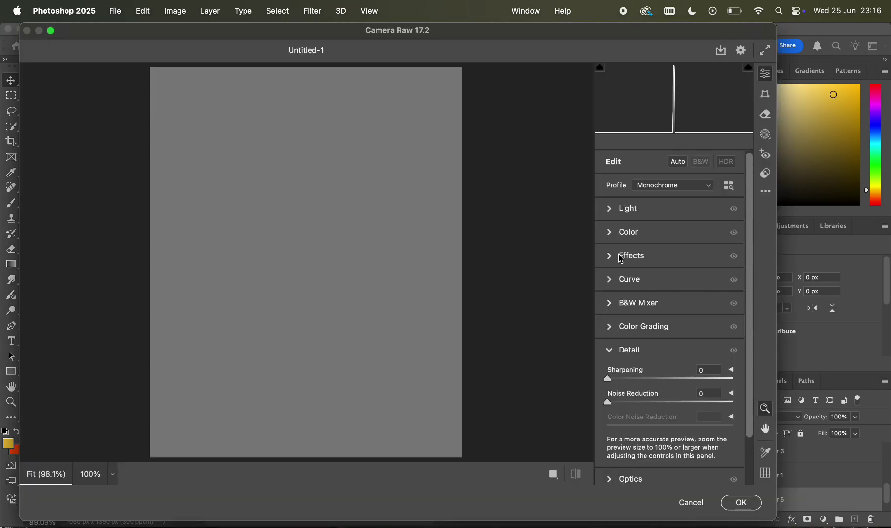
left_click(621, 257)
left_click_drag(610, 360, 844, 361)
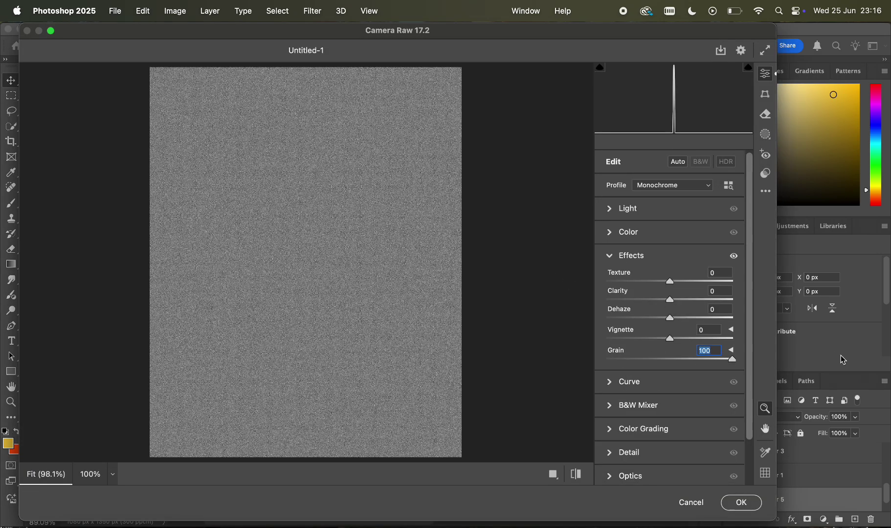
left_click(742, 502)
Move the paper texture beneath the grain layer and set the grain layer's blend mode to Hard Light
left_click_drag(764, 526, 766, 488)
left_click(777, 450)
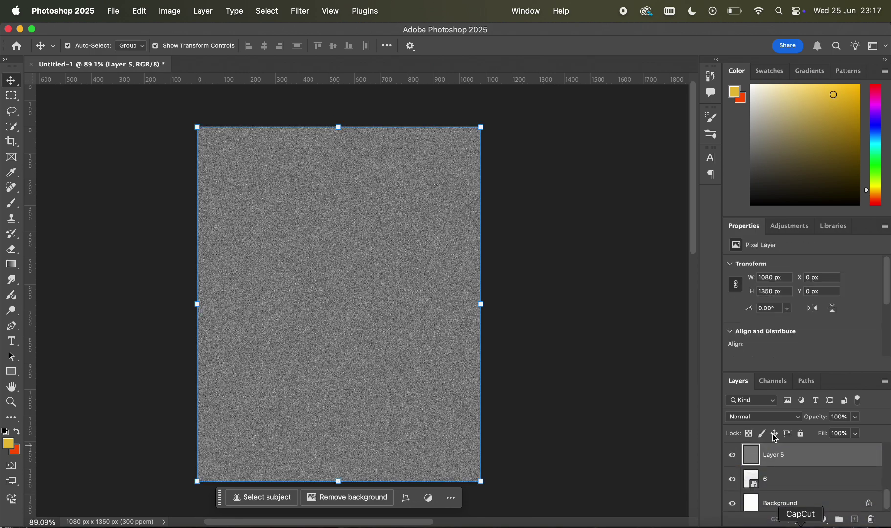
left_click(763, 417)
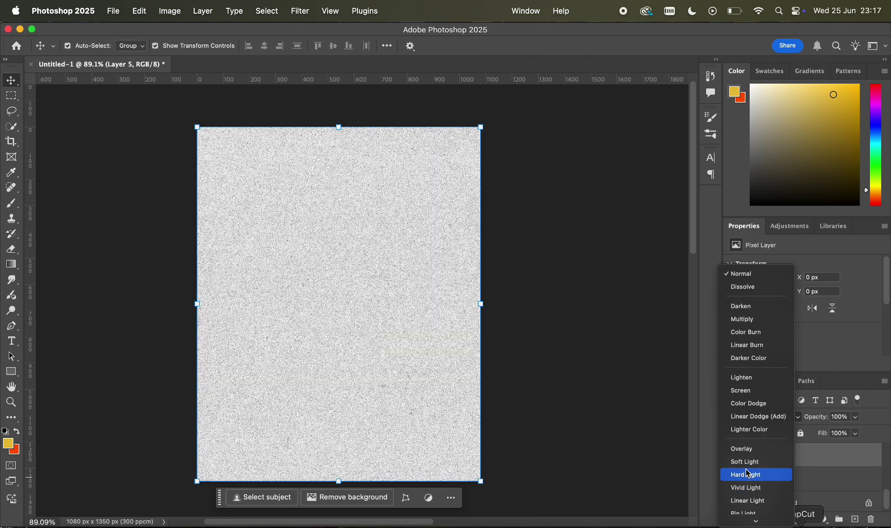
left_click(747, 473)
Try 30% opacity for the grain layer, lower it further and inspect the texture up close
type("30")
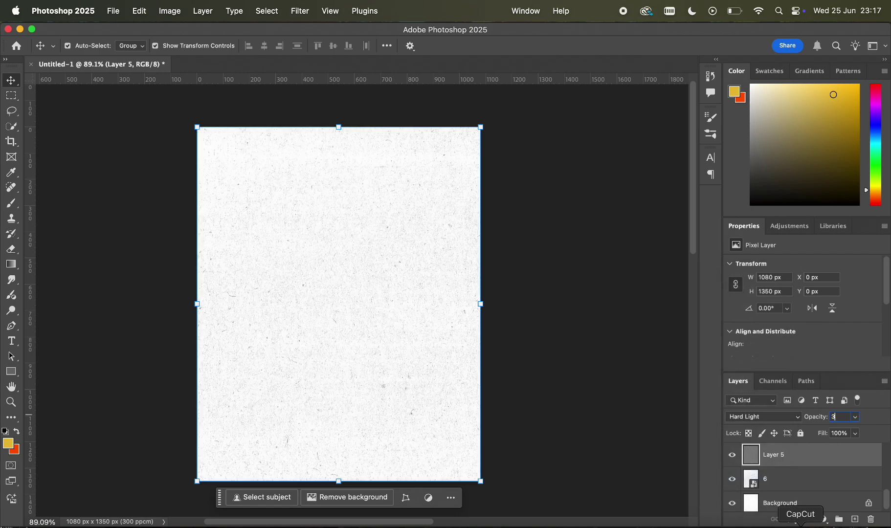
key("BackSpace")
key("BackSpace")
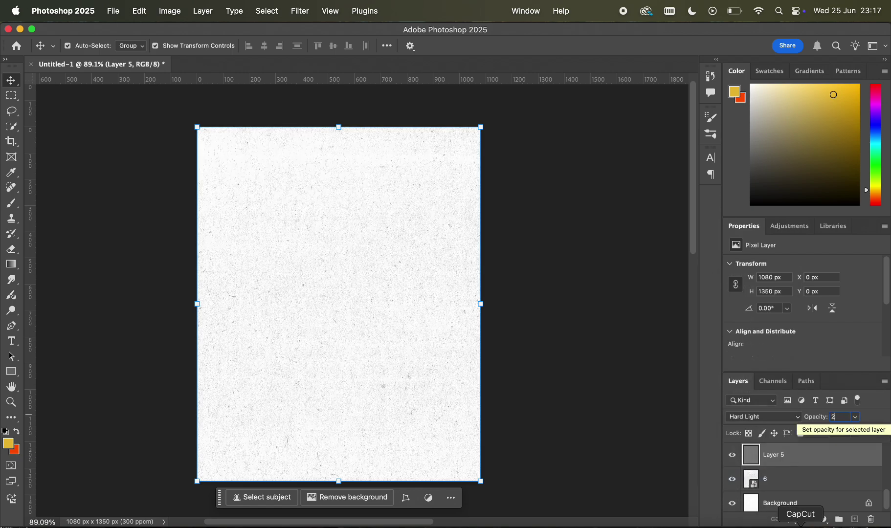
left_click(575, 321)
scroll(574, 320, "up", 5)
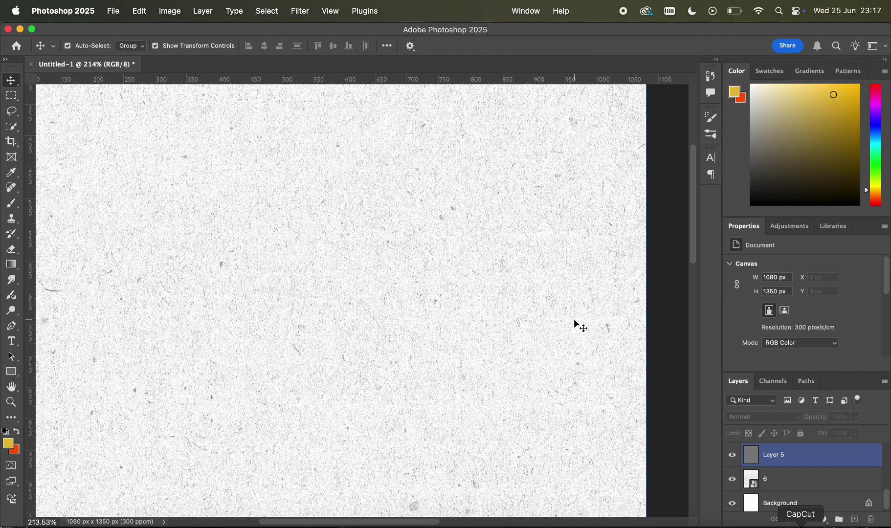
scroll(575, 320, "down", 4)
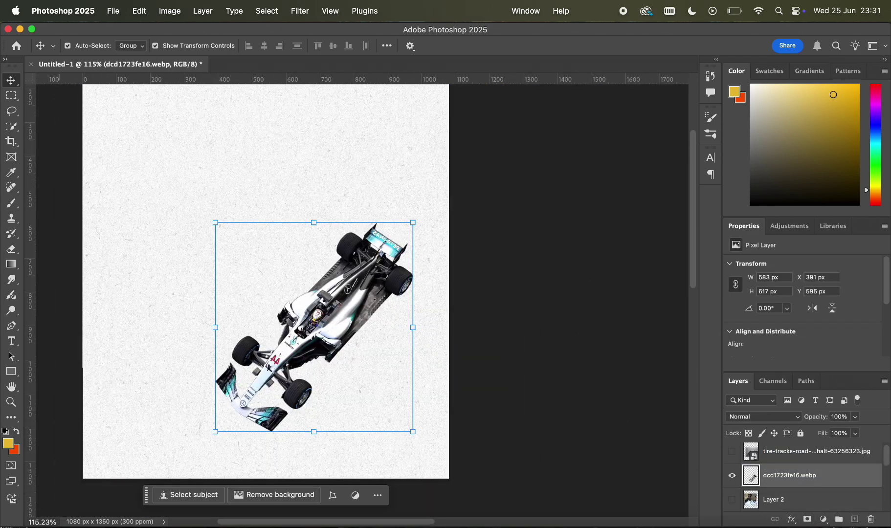
Place the tire-tracks asphalt photo on the poster above the car layer
left_click_drag(49, 514, 299, 368)
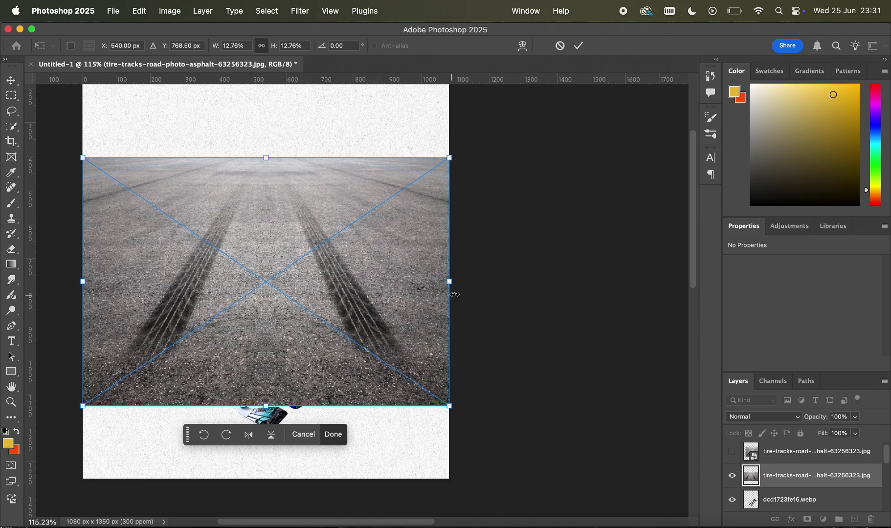
key("Return")
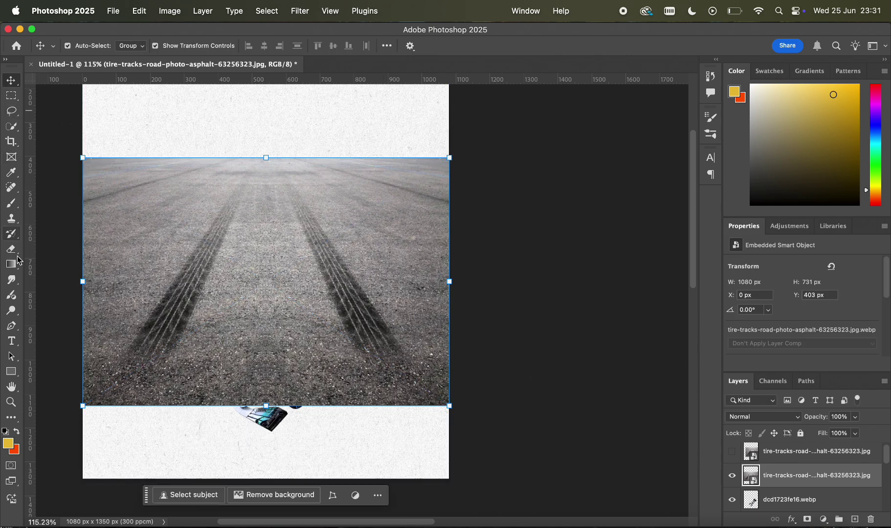
Outline the photo's right-hand tire track with the Pen tool, copy it to its own layer and hide the photo
left_click(15, 325)
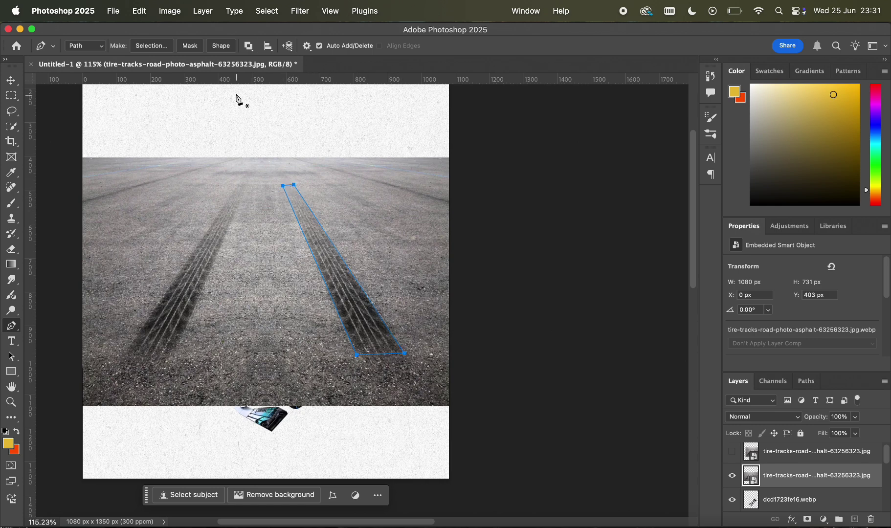
left_click(151, 46)
left_click(504, 225)
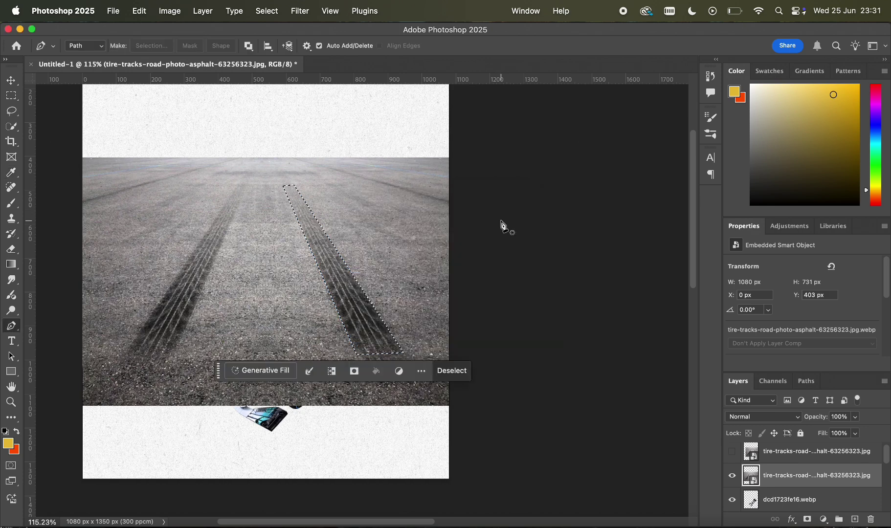
key("super+j")
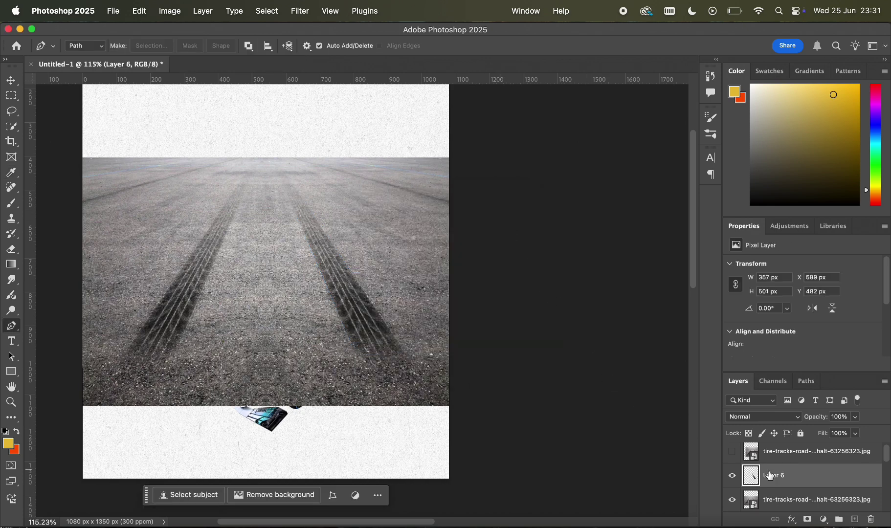
left_click(732, 499)
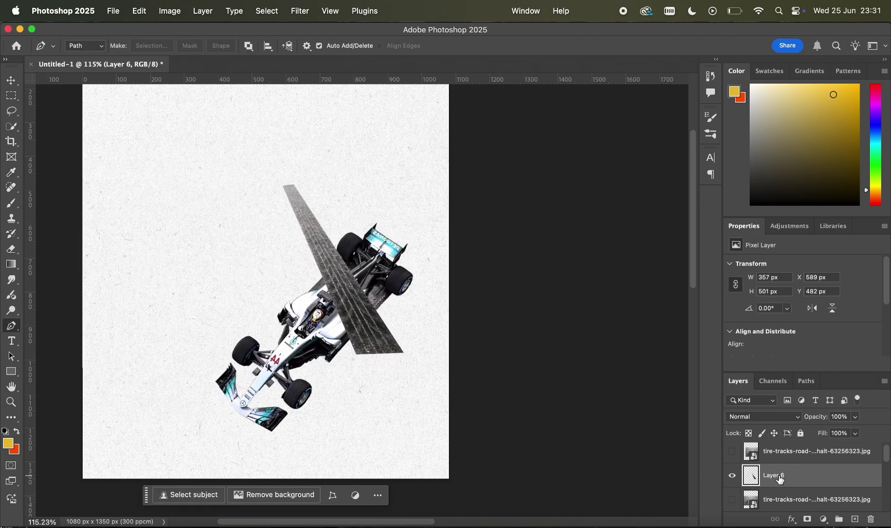
Flip the cut-out tire track horizontally and move it toward the rear of the car
key("super+t")
right_click(346, 297)
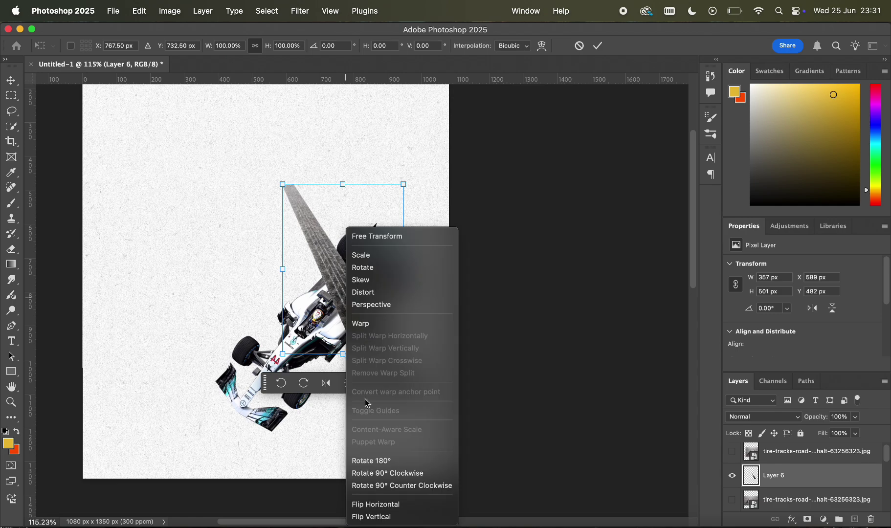
left_click(378, 504)
left_click_drag(379, 267, 461, 262)
Move the tire-track layer beneath the car layer and position the track behind the car's right-hand rear wheel
left_click_drag(772, 475, 754, 468)
scroll(541, 317, "up", 5)
key("super+t")
left_click_drag(385, 374, 383, 366)
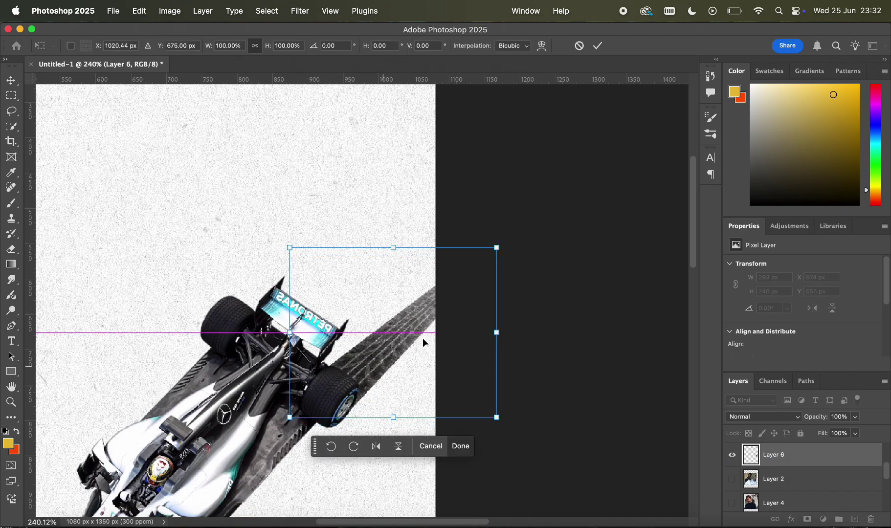
Reshape the tire track in perspective so it runs from the rear wheel off the poster's edge at the car's angle
right_click(399, 324)
left_click(421, 306)
left_click_drag(496, 248, 498, 225)
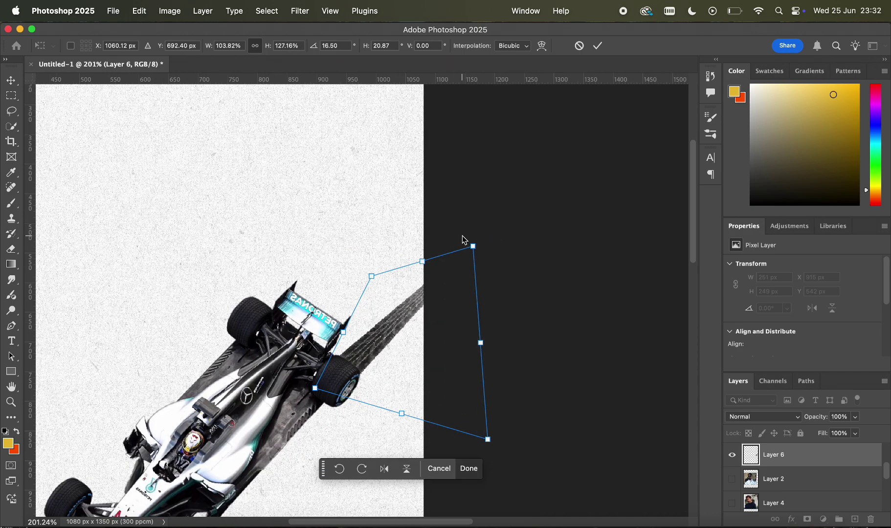
scroll(462, 236, "up", 3)
left_click_drag(418, 319, 416, 319)
key("Escape")
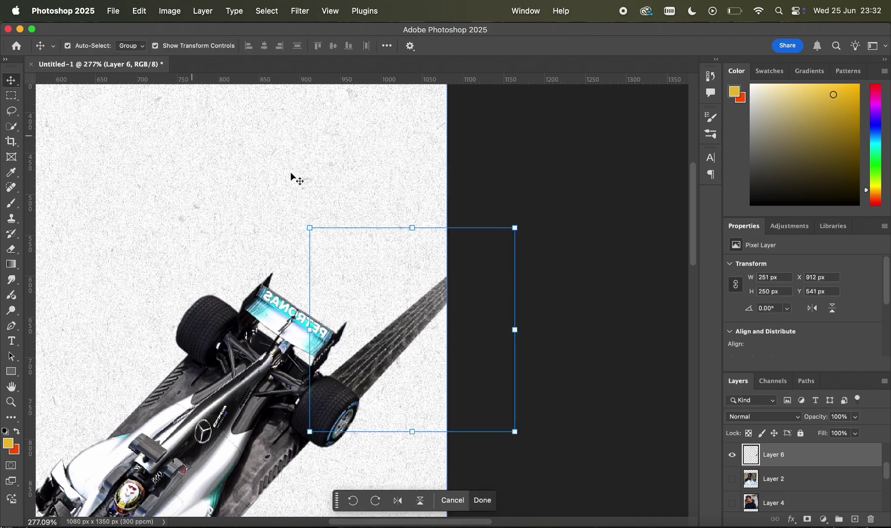
left_click_drag(523, 232, 519, 217)
double_click(439, 287)
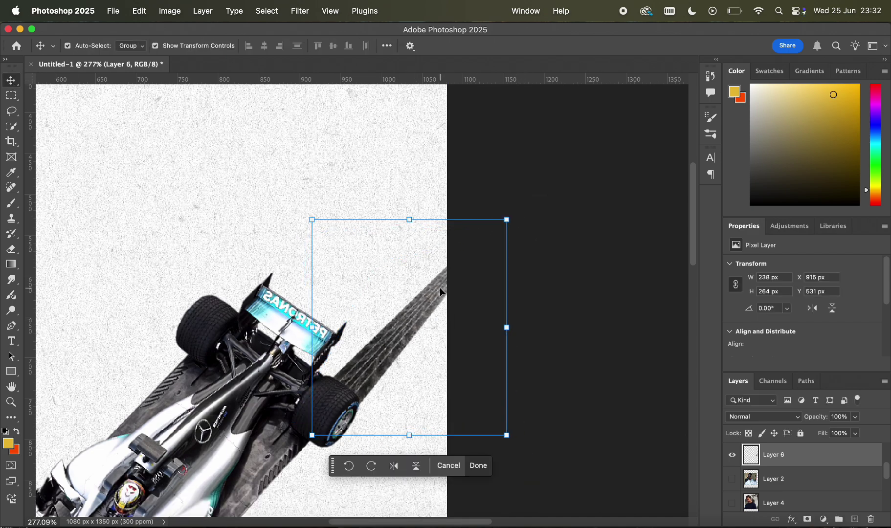
Duplicate the tire track and fit the copy behind the car's other rear wheel, alongside the first track
key("ctrl+j")
key("ctrl+t")
left_click_drag(403, 307, 293, 238)
mouse_move(420, 154)
left_mouse_down()
mouse_move(447, 147)
mouse_move(418, 173)
left_mouse_up()
left_click_drag(348, 224, 361, 227)
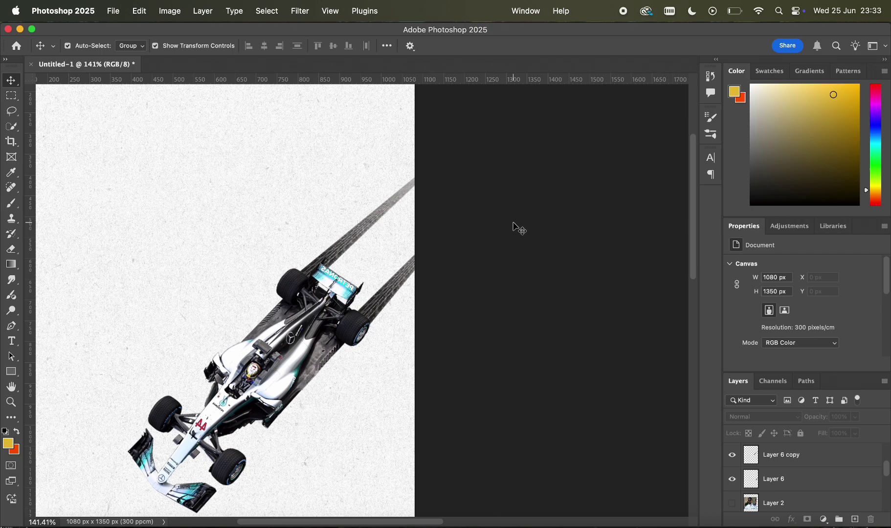
Rotate the car about 1.6° and nudge it so its rear wheels line up with the tire tracks
key("XF86AudioRaiseVolume")
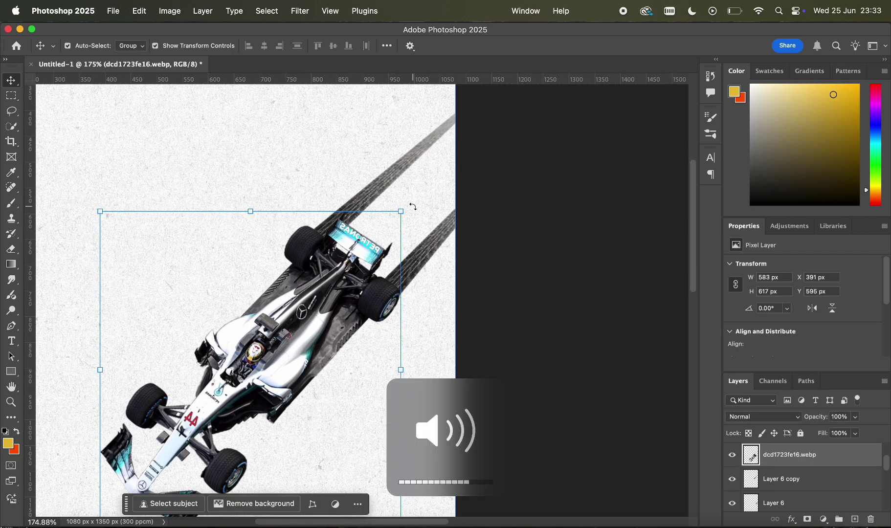
left_click(416, 211)
left_click(385, 243)
left_click_drag(409, 205, 414, 211)
left_click_drag(376, 278, 372, 278)
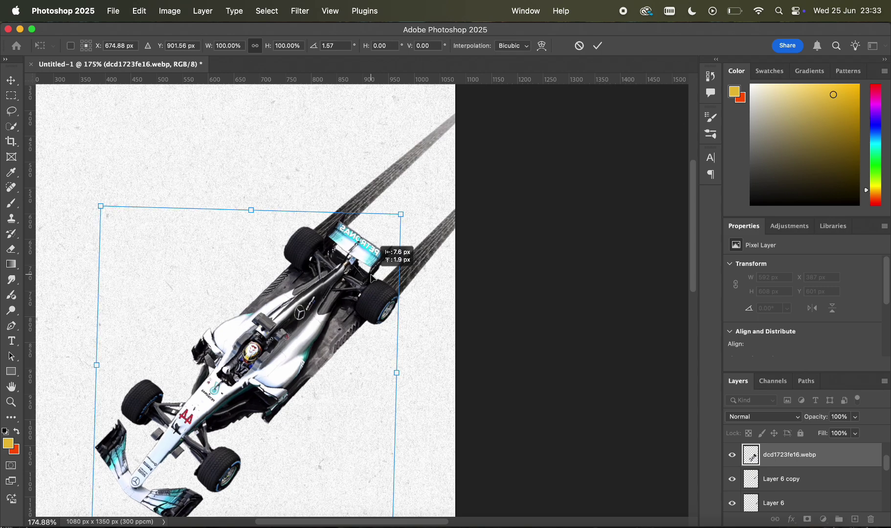
scroll(371, 278, "down", 4)
left_click(540, 280)
scroll(540, 280, "down", 10)
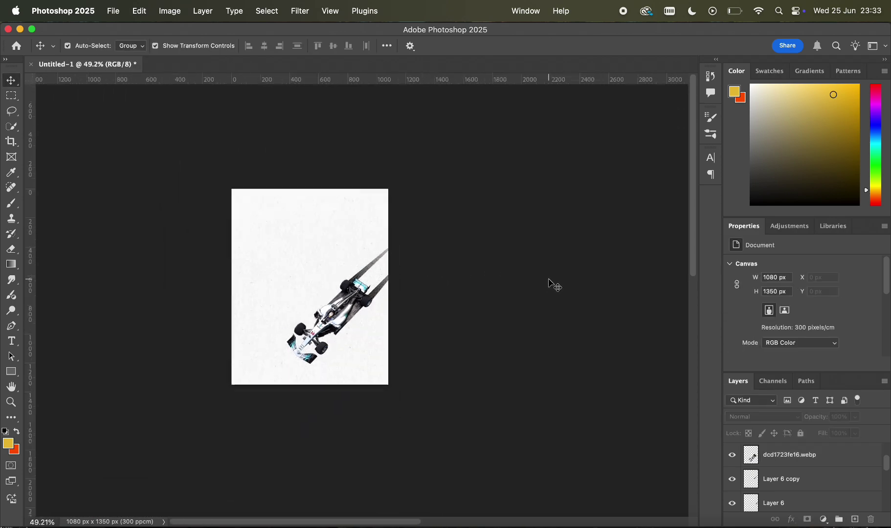
Select both tire-track layers and convert them to a single Smart Object
scroll(541, 282, "up", 15)
left_click(426, 258)
scroll(426, 259, "up", 3)
left_click(347, 321, "shift")
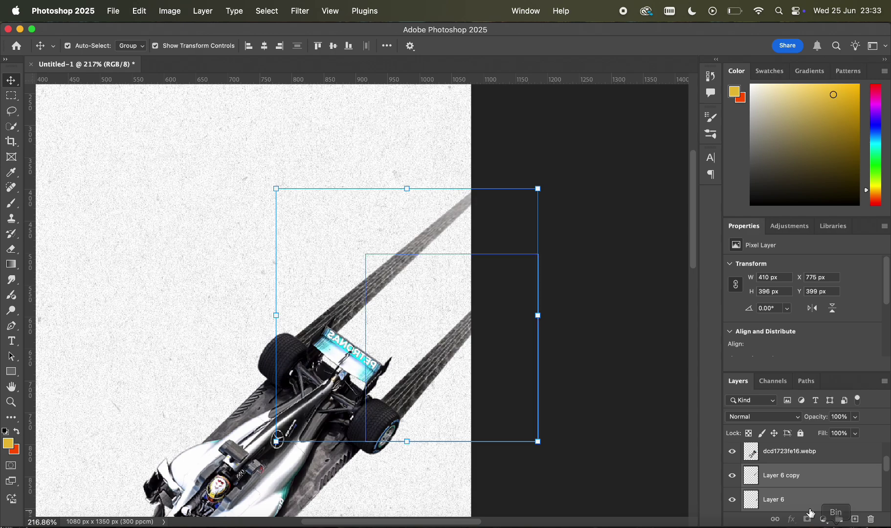
right_click(802, 490)
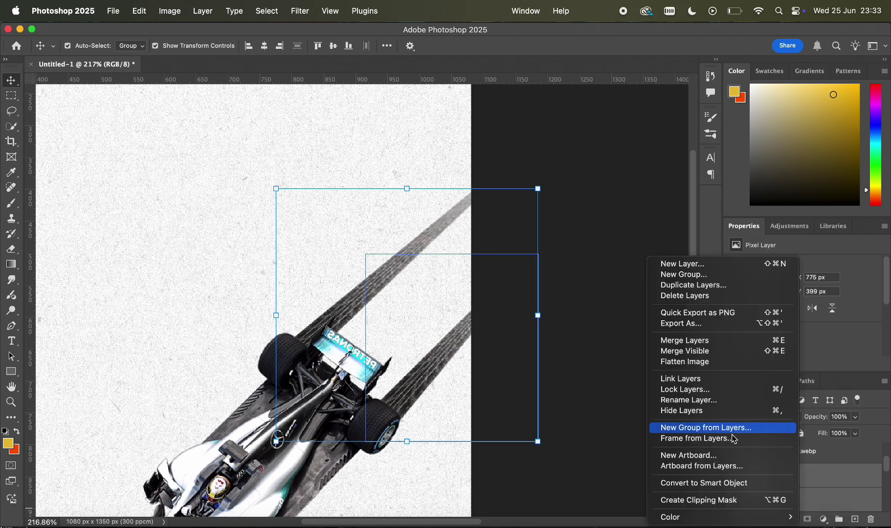
left_click(720, 481)
Add a layer mask to the tire-track Smart Object and ready the Brush tool with black (#000000)
left_click(11, 203)
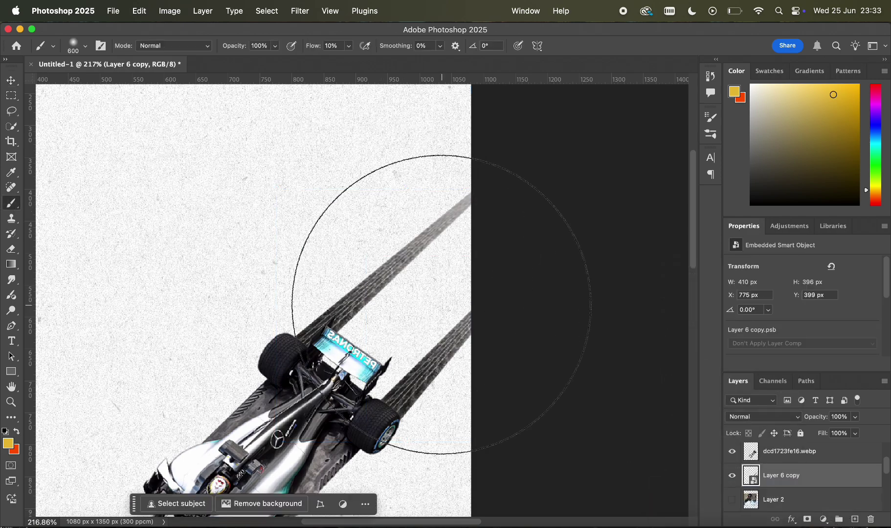
left_click(808, 519)
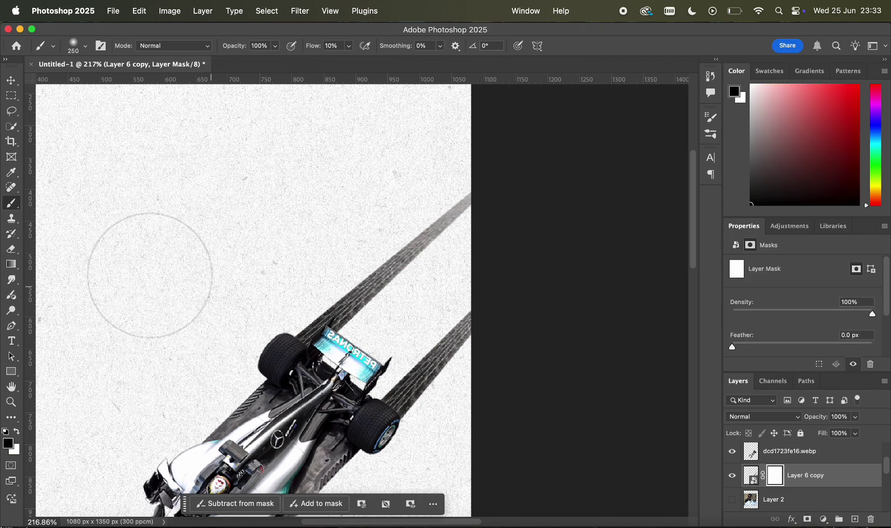
left_click(11, 444)
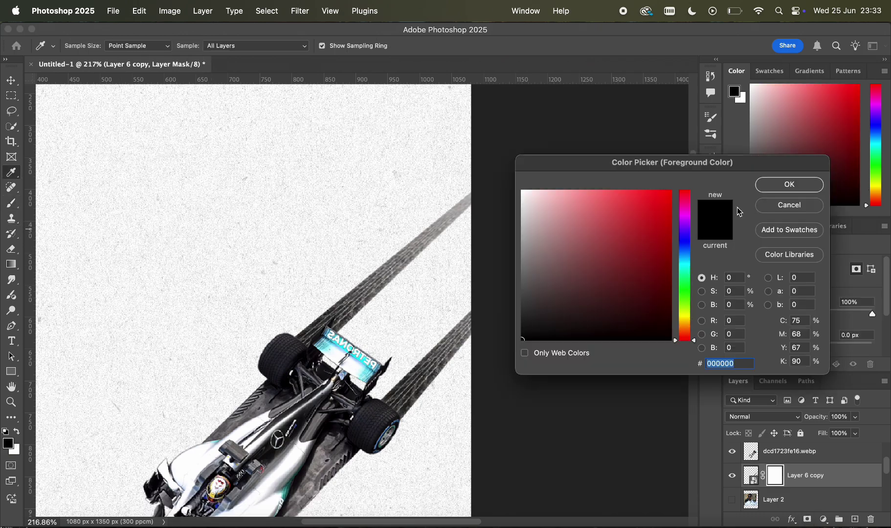
key("Return")
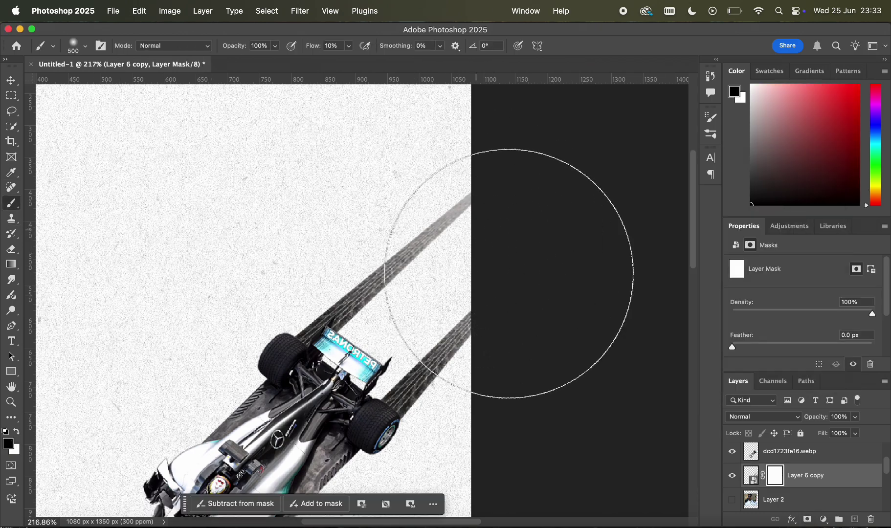
Fade the tire tracks behind the car by painting their mask with a 500 px soft brush at 10% flow
key("bracketright")
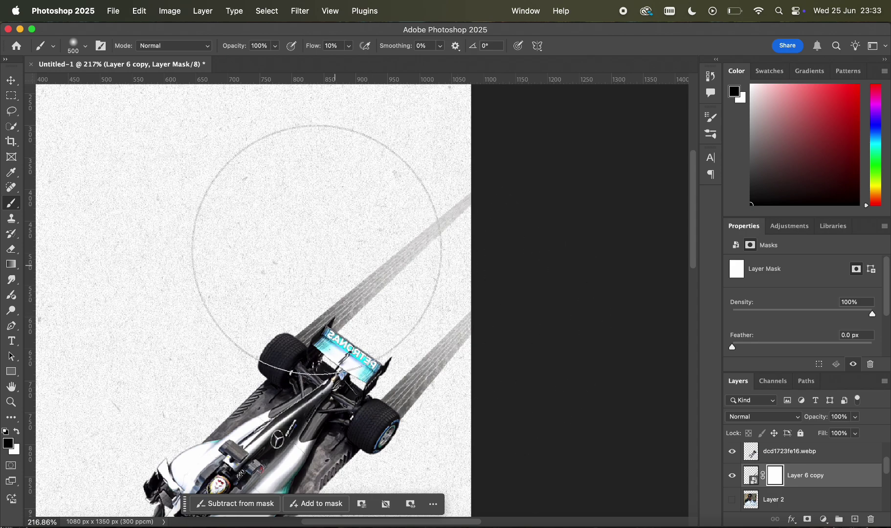
scroll(577, 406, "down", 8)
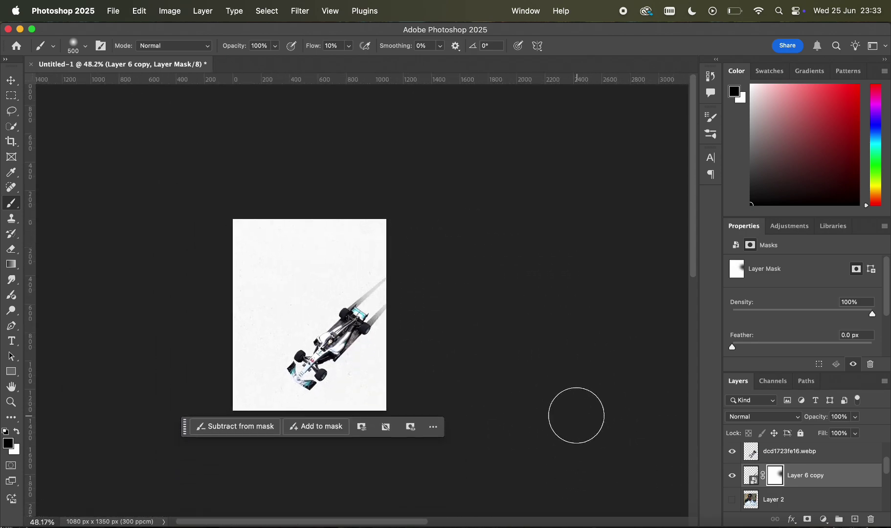
scroll(364, 301, "up", 5)
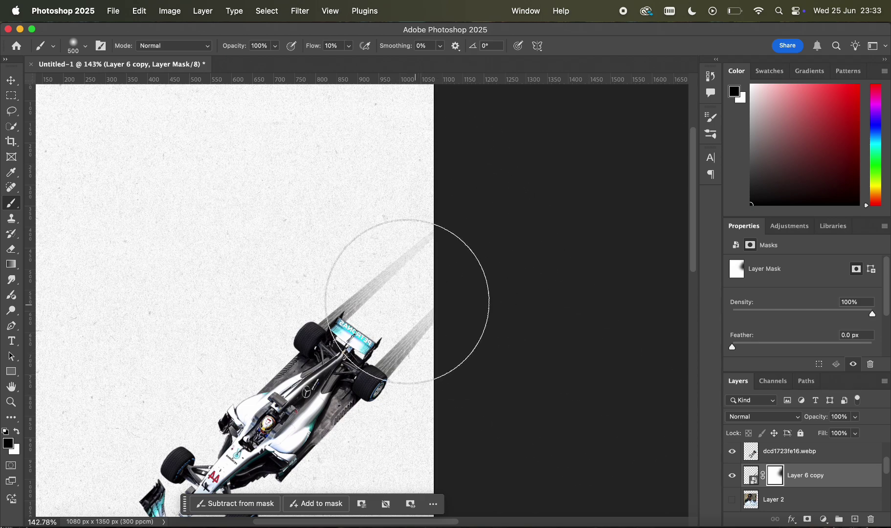
scroll(533, 430, "down", 6)
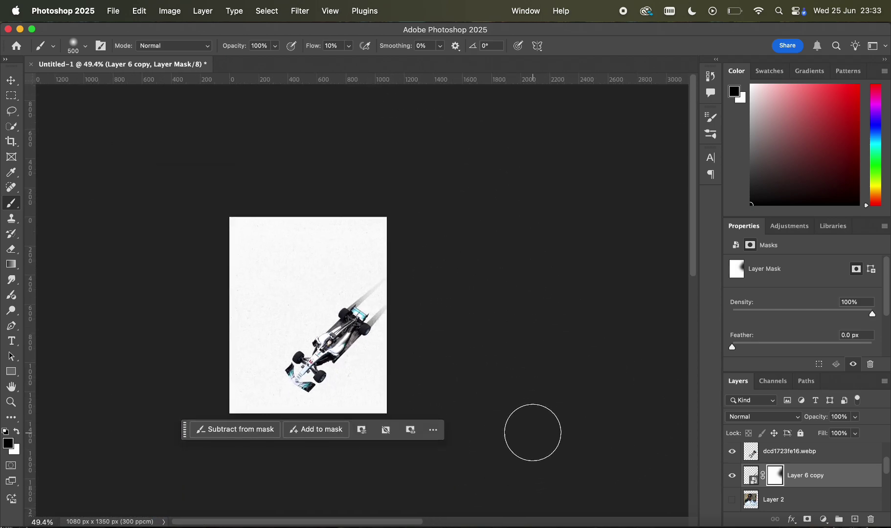
Add a black (#000000) Solid Color fill layer above the gray grain layer and invert its mask
scroll(534, 433, "up", 4)
scroll(238, 176, "up", 3)
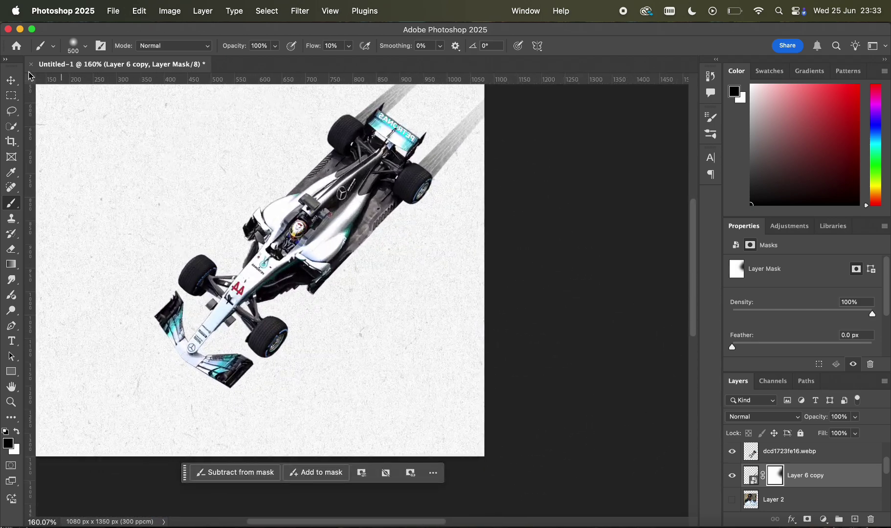
key("v")
left_click(432, 364)
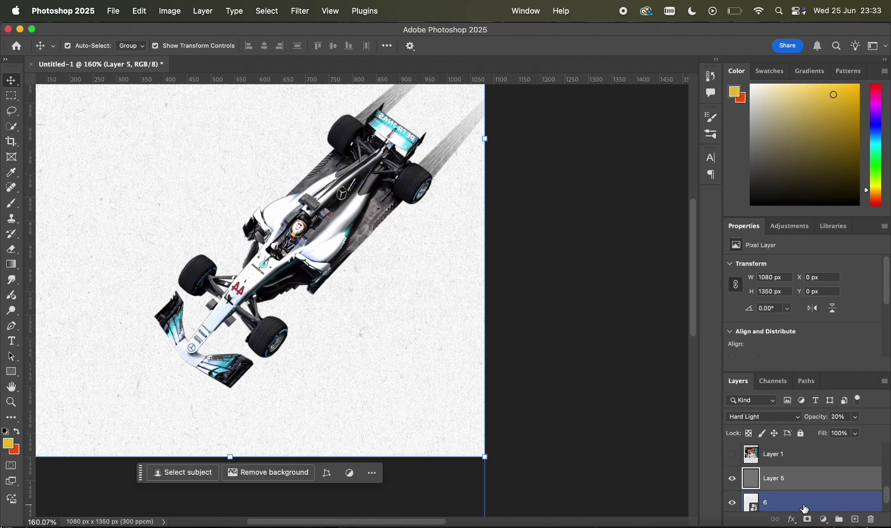
left_click(824, 519)
left_click(823, 337)
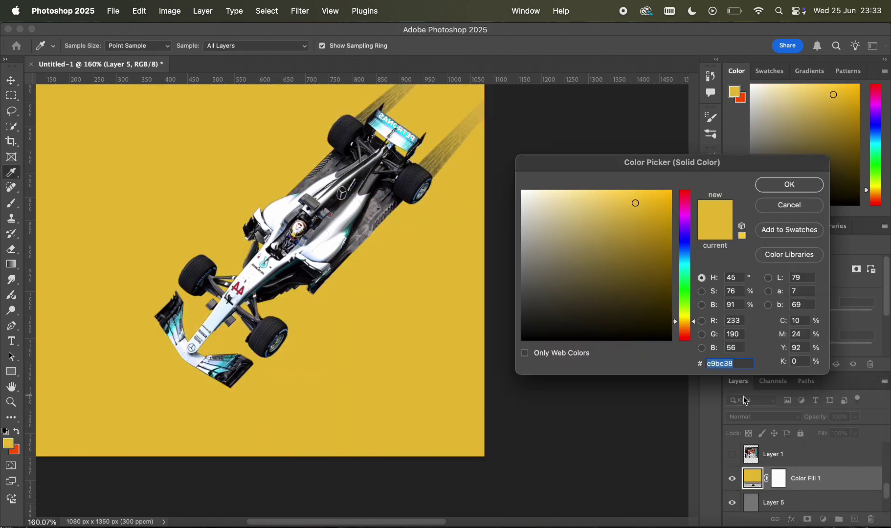
type("888888")
type("000000")
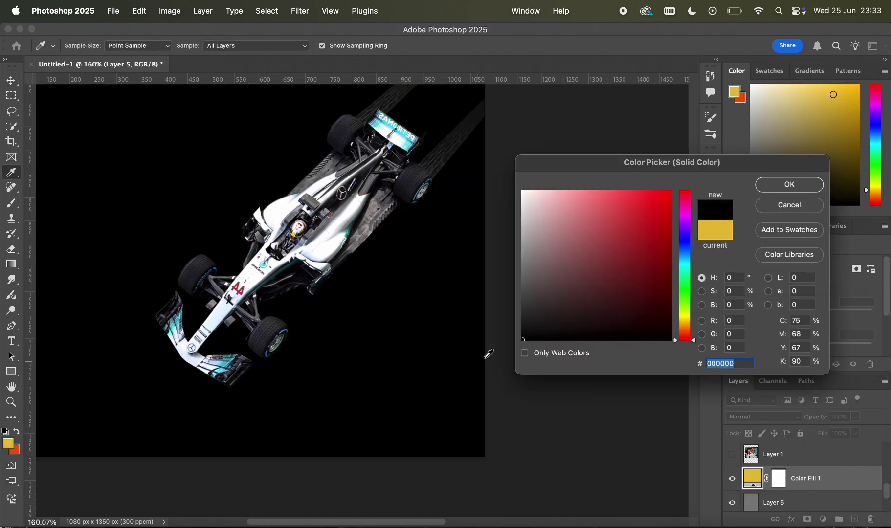
left_click(790, 185)
left_click(779, 478)
key("super+i")
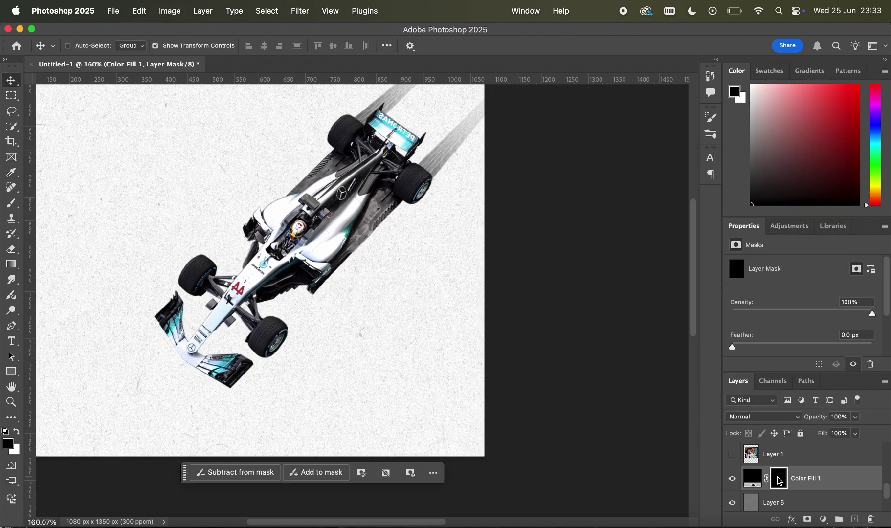
Flatten the Soft Round brush tip, angle it at 45° and reduce its size to 150 px
left_click(11, 203)
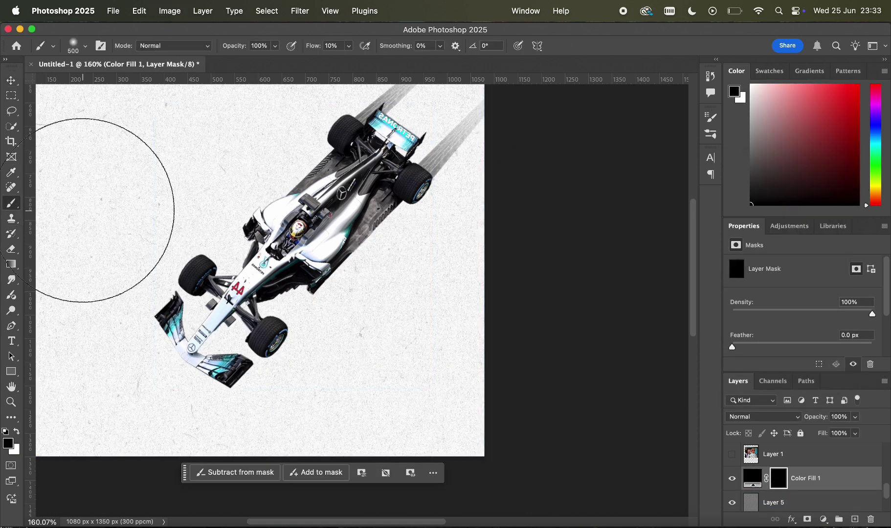
right_click(252, 289)
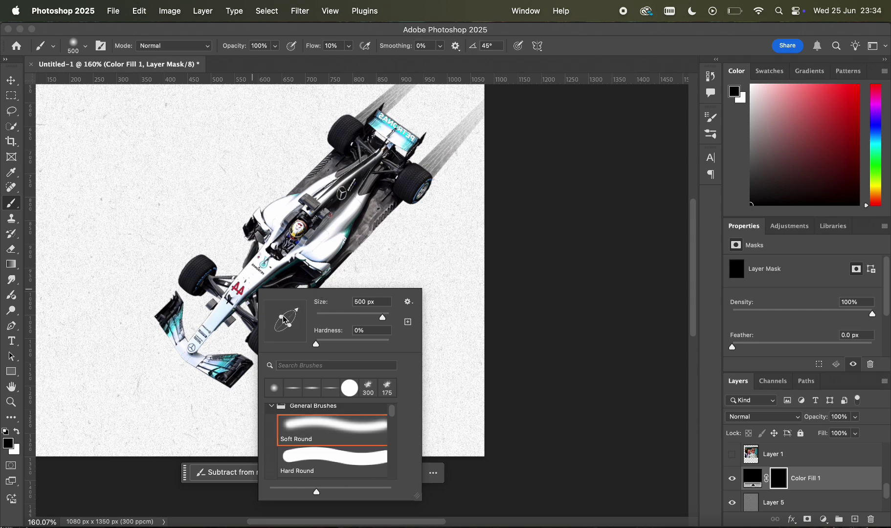
key("Return")
scroll(304, 309, "up", 2)
key("bracketleft")
key("bracketleft")
key("bracketleft")
key("bracketleft")
key("bracketleft")
scroll(265, 323, "left", 2)
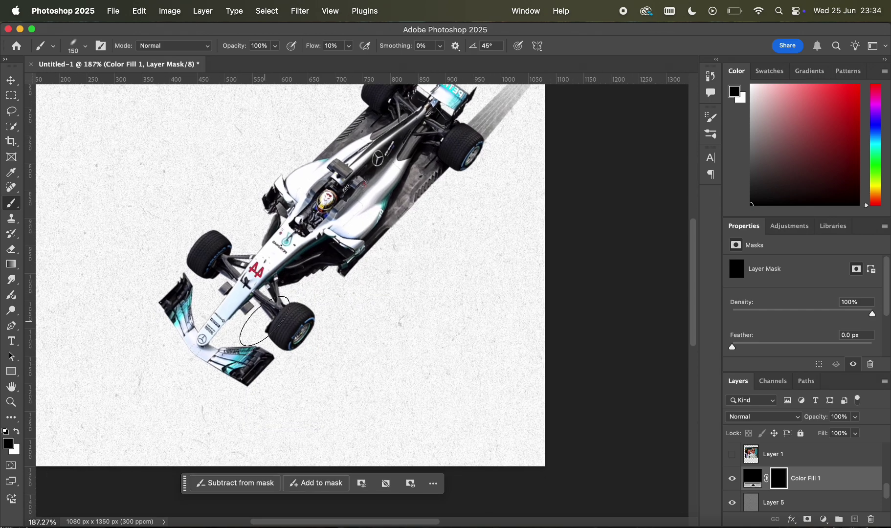
Paint a shadow beside the car's front wheel and floor edge on the black fill's mask, using white with a 90–100 px brush at 40% flow
scroll(284, 283, "up", 4)
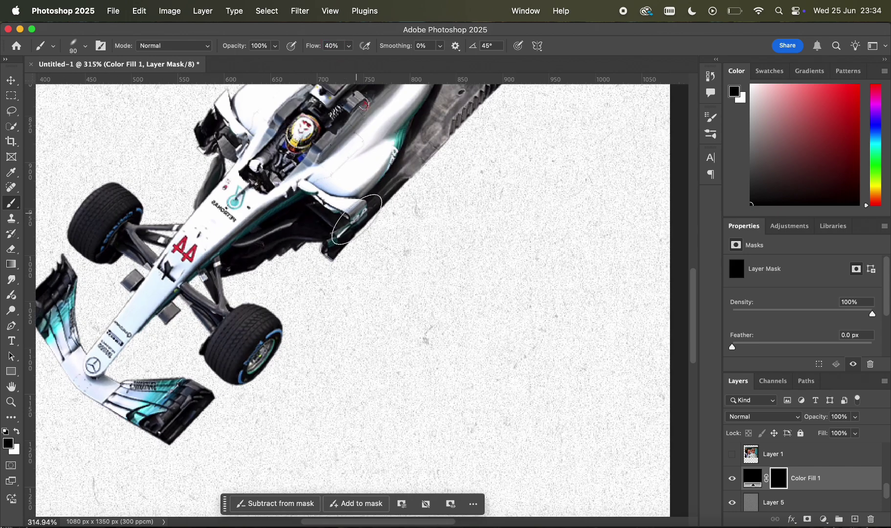
key("x")
left_click(318, 246)
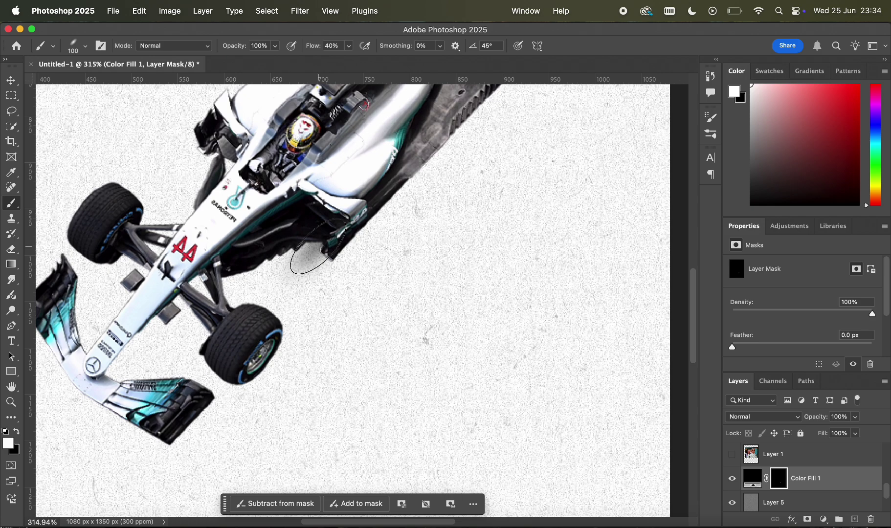
key("super+z")
left_click(309, 238)
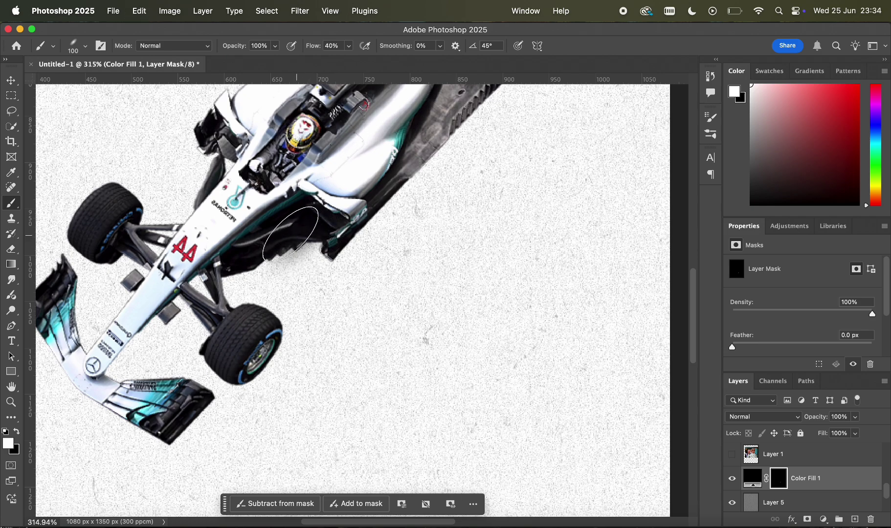
mouse_move(276, 238)
left_mouse_down()
mouse_move(240, 250)
mouse_move(276, 247)
mouse_move(326, 219)
left_mouse_up()
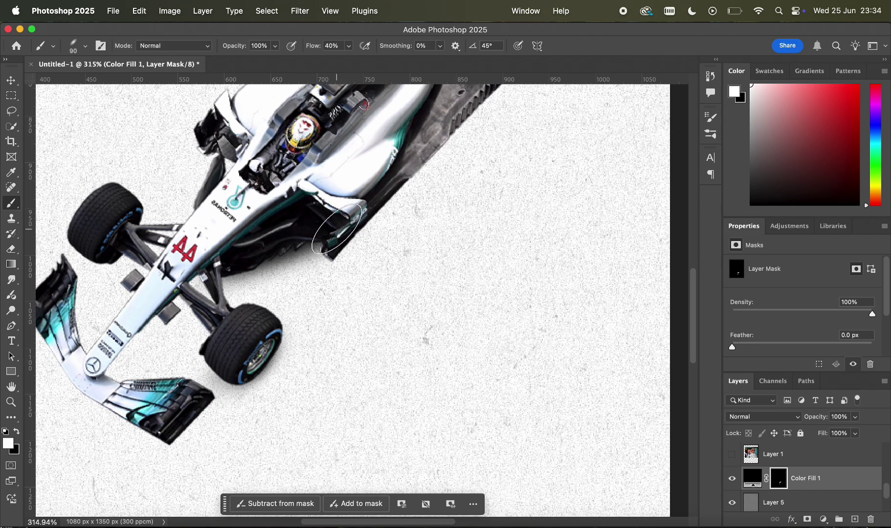
Extend the painted shadow along the car's side to the rear wheel, using a 50–100 px brush
scroll(259, 238, "right", 5)
scroll(259, 238, "up", 3)
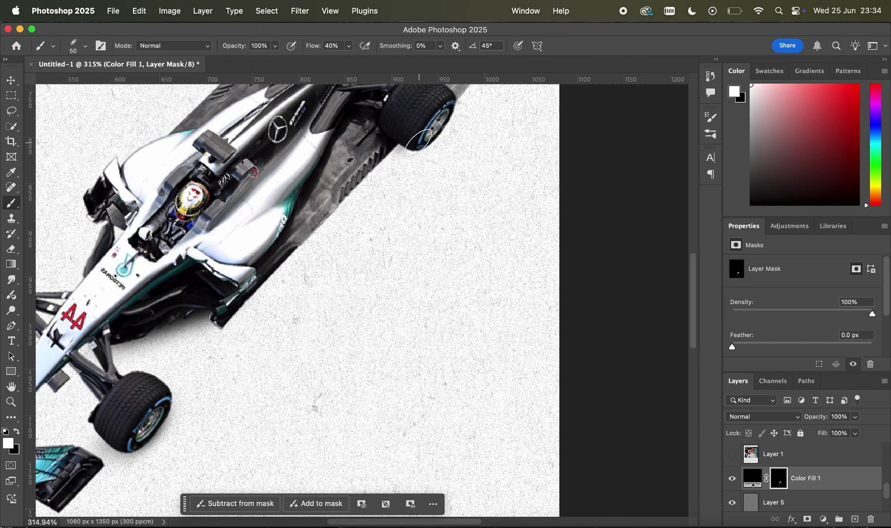
scroll(428, 139, "up", 5)
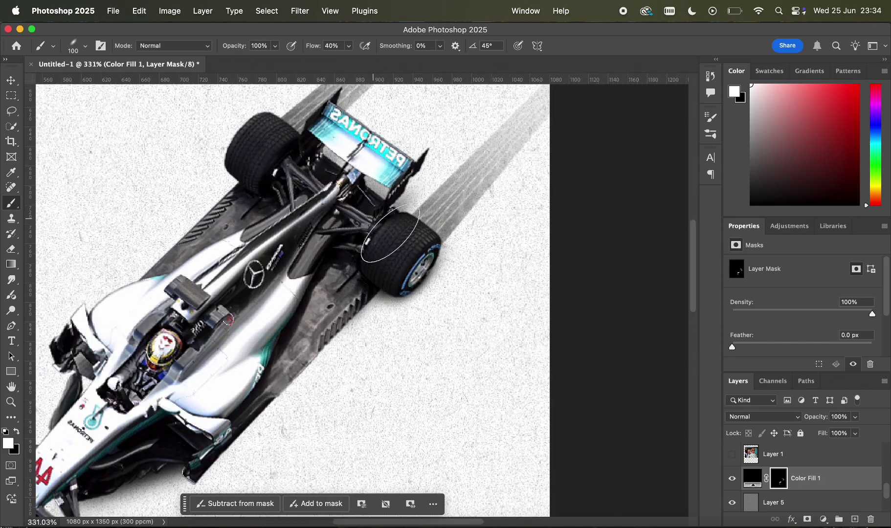
Paint the shadow under the front wing and nose on the same mask, adjusting the brush size to 90 px
scroll(283, 334, "down", 5)
scroll(284, 334, "left", 5)
scroll(320, 175, "up", 5)
scroll(363, 289, "down", 3)
scroll(340, 300, "up", 4)
scroll(350, 308, "down", 5)
mouse_move(382, 239)
left_mouse_down()
mouse_move(323, 332)
mouse_move(284, 292)
left_mouse_up()
scroll(293, 293, "up", 3)
key("bracketleft")
key("bracketleft")
key("bracketleft")
key("bracketright")
key("bracketright")
key("bracketright")
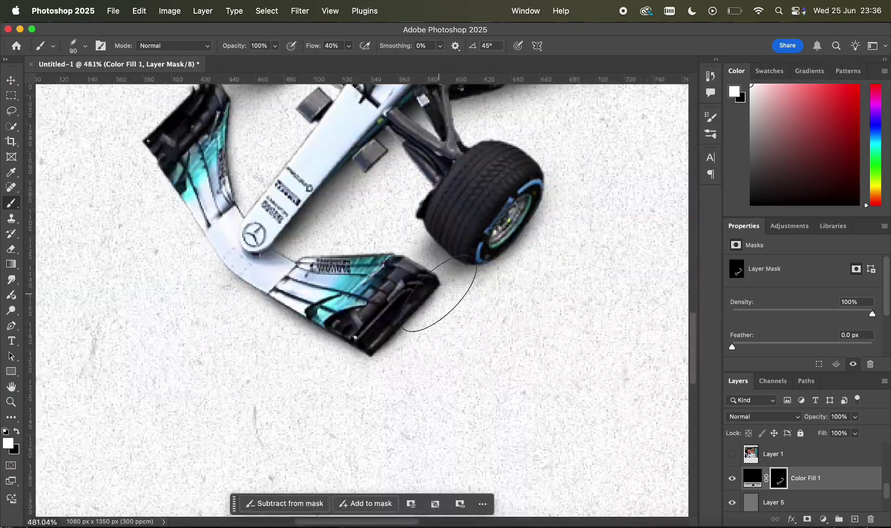
Change the brush tip to a -29° angle at 50 px for shading around the front suspension, and undo the last stroke
key("x")
scroll(424, 278, "up", 5)
key("x")
right_click(362, 199)
left_click_drag(401, 222, 409, 239)
key("Return")
scroll(508, 280, "up", 5)
scroll(507, 280, "down", 5)
key("super+z")
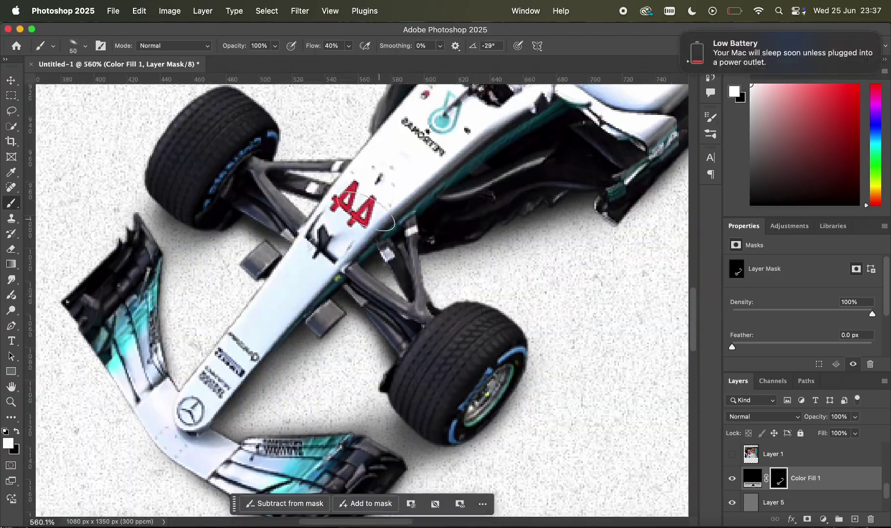
Build up a broad, faint shadow around the whole car with an enlarged brush at 10% flow
scroll(397, 149, "up", 5)
scroll(398, 149, "down", 5)
key("shift+1")
key("bracketright")
key("bracketright")
key("bracketright")
key("bracketright")
key("bracketright")
scroll(315, 324, "up", 5)
scroll(314, 325, "down", 2)
scroll(440, 267, "up", 5)
key("bracketleft")
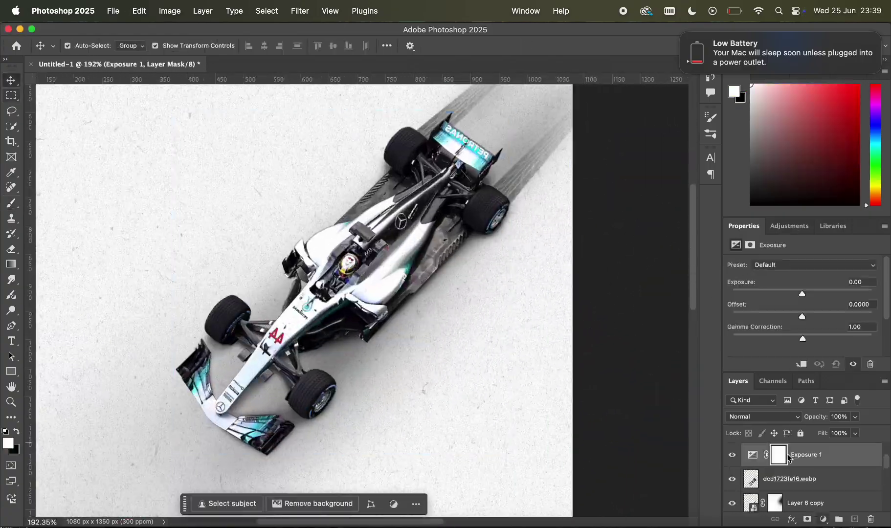
Brush the mask of the Exposure adjustment layer above the car to limit it to selected areas of the bodywork
key("b")
scroll(428, 377, "up", 3)
scroll(428, 377, "up", 5)
scroll(578, 233, "up", 5)
scroll(579, 241, "down", 3)
scroll(431, 183, "up", 4)
key("bracketleft")
key("bracketleft")
scroll(439, 173, "down", 2)
key("x")
key("x")
scroll(418, 117, "up", 3)
scroll(419, 116, "down", 5)
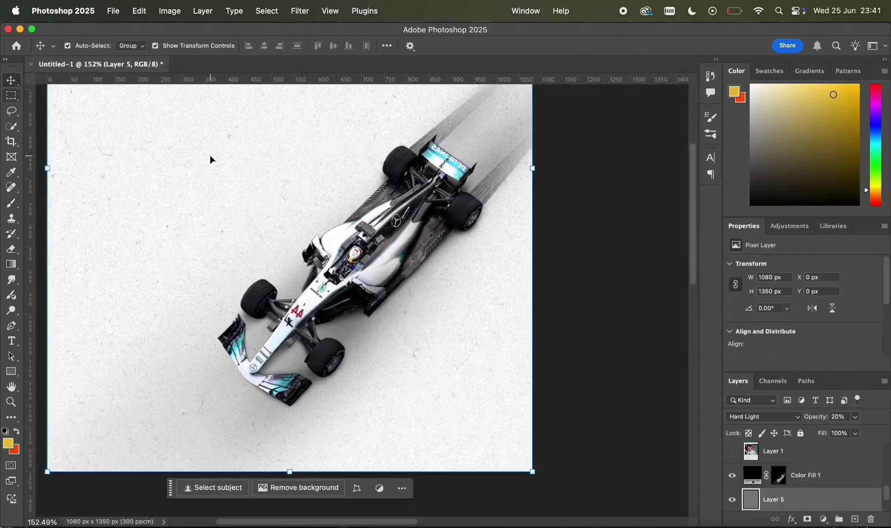
scroll(211, 160, "down", 1)
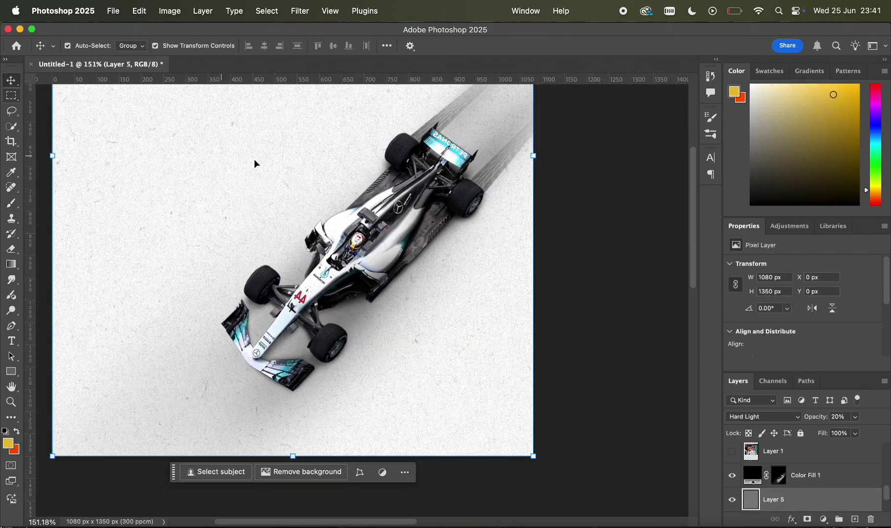
scroll(330, 175, "up", 2)
scroll(330, 175, "down", 2)
scroll(329, 174, "up", 1)
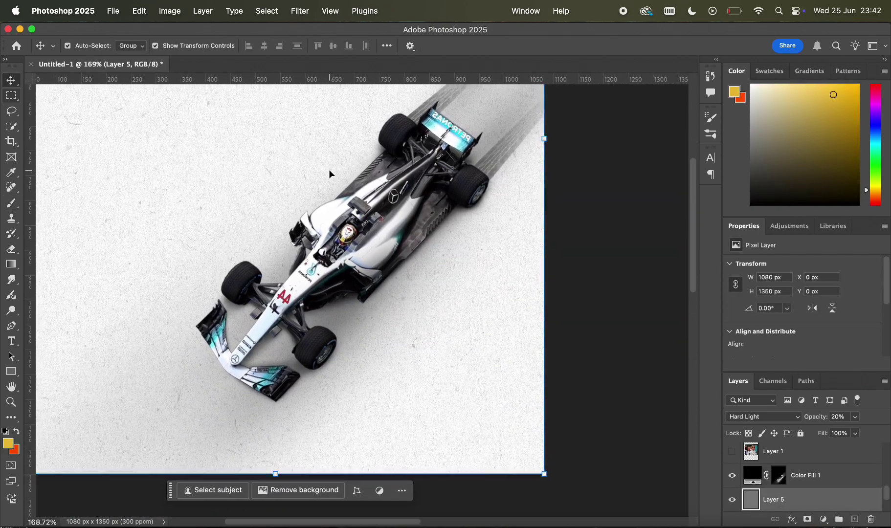
scroll(776, 474, "down", 1)
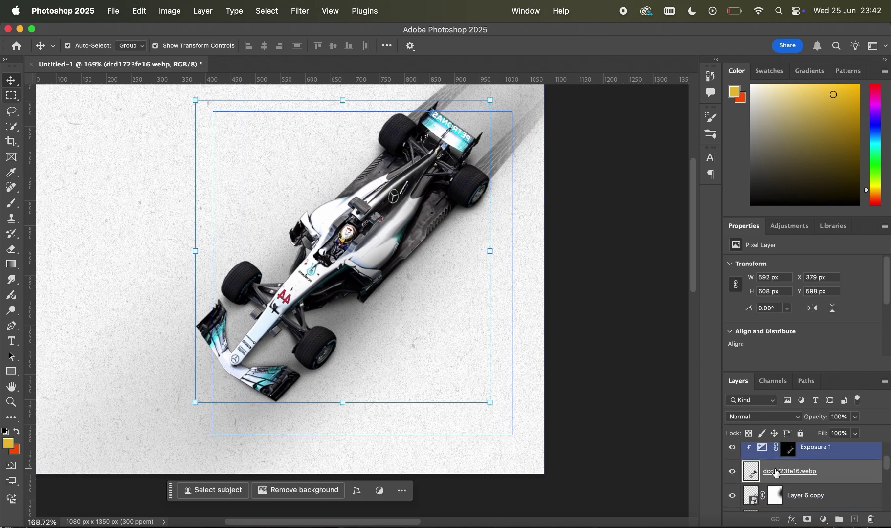
Duplicate the dcd1723fe16.webp car layer and move the original to the top of the layer stack
scroll(776, 473, "up", 1)
scroll(811, 486, "down", 1)
scroll(816, 481, "up", 1)
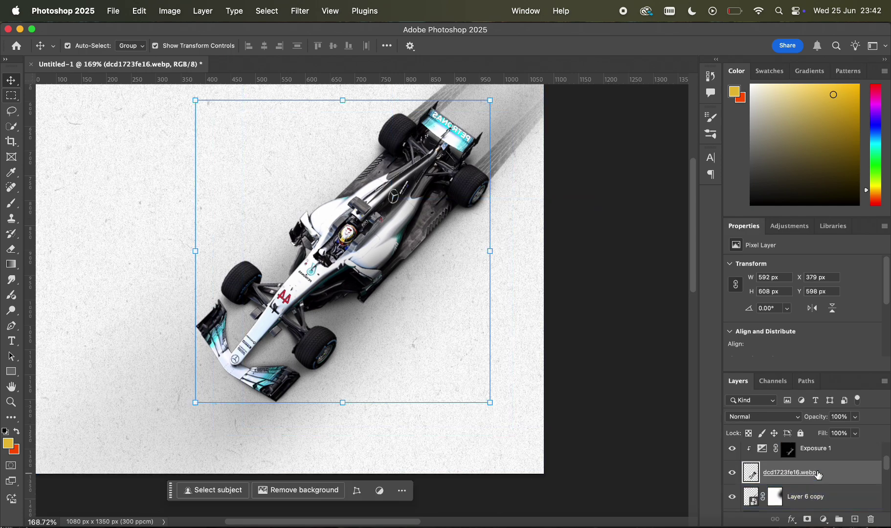
key("super+j")
scroll(815, 477, "down", 1)
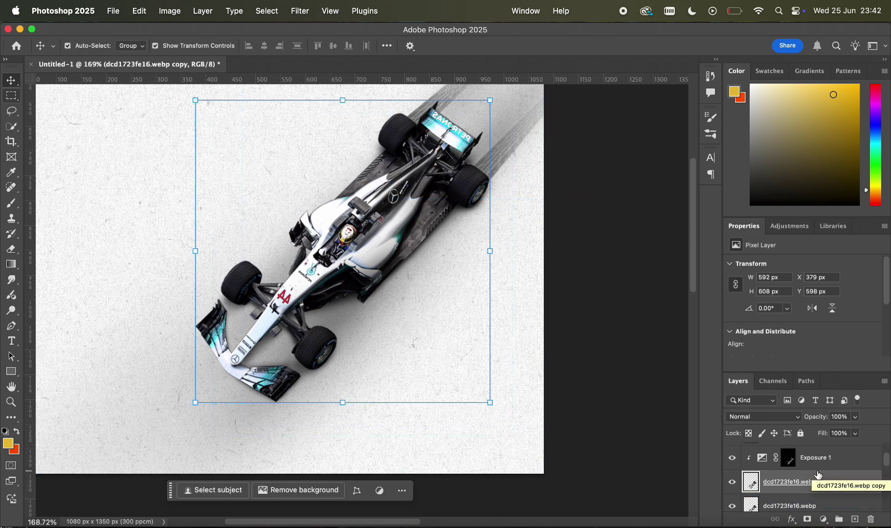
left_click(798, 492)
mouse_move(798, 492)
left_mouse_down()
mouse_move(798, 433)
mouse_move(798, 488)
left_mouse_up()
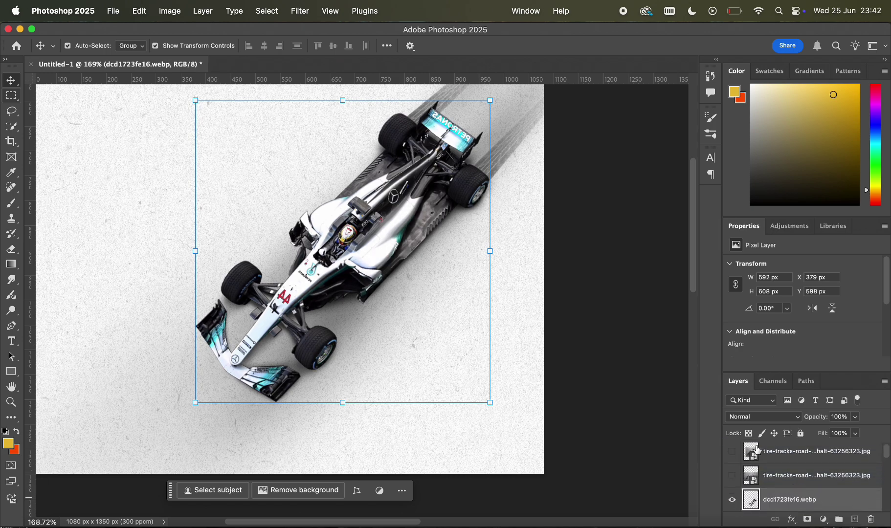
Apply a Motion Blur to the topmost car layer with a 46° angle and a distance of 25 pixels
left_click(306, 7)
mouse_move(355, 175)
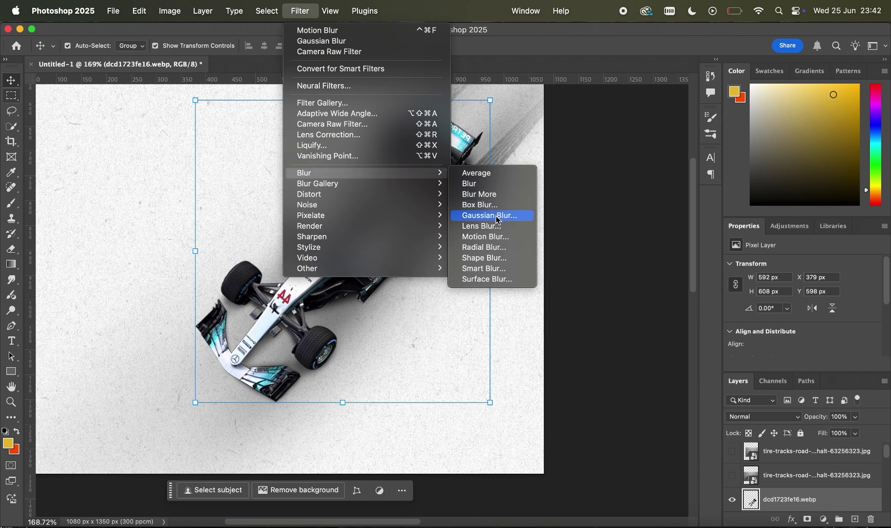
left_click(500, 238)
type("2")
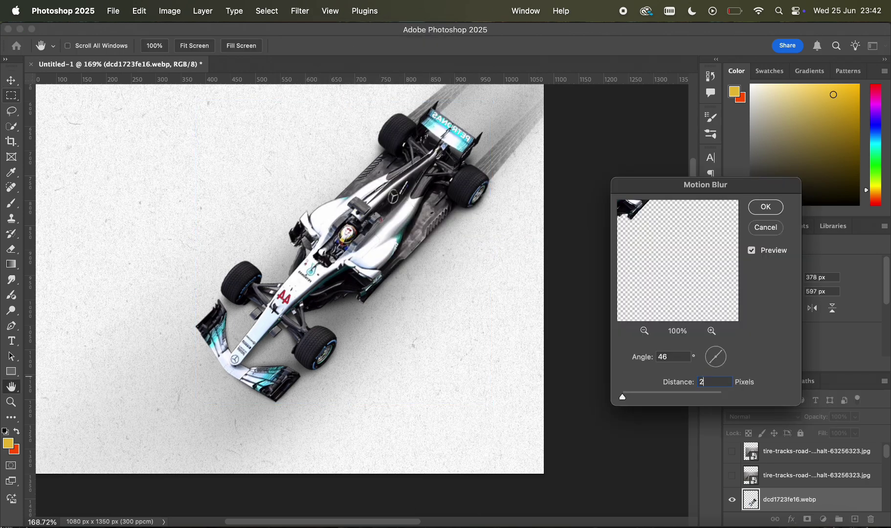
type("5")
key("Return")
key("super+minus")
key("super+minus")
key("super+minus")
key("super+minus")
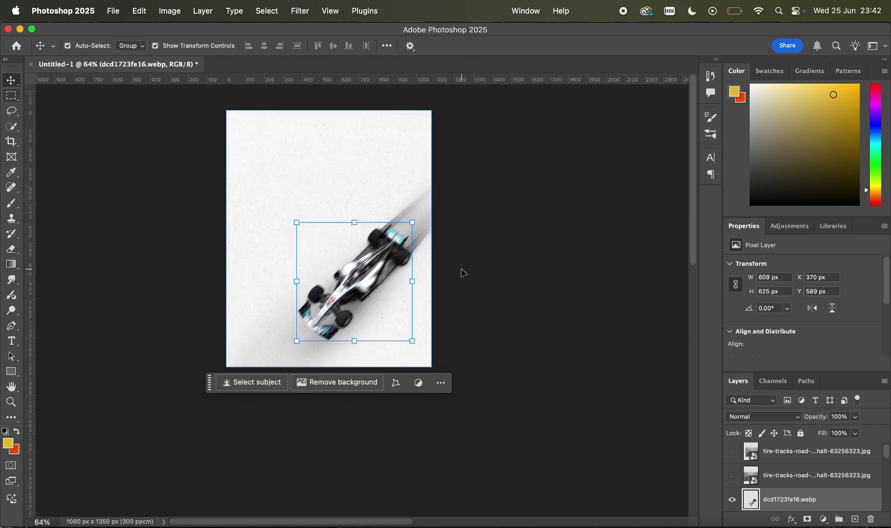
Add a layer mask to the blurred car layer and invert it to hide the blur
scroll(462, 273, "up", 10)
left_click(807, 520)
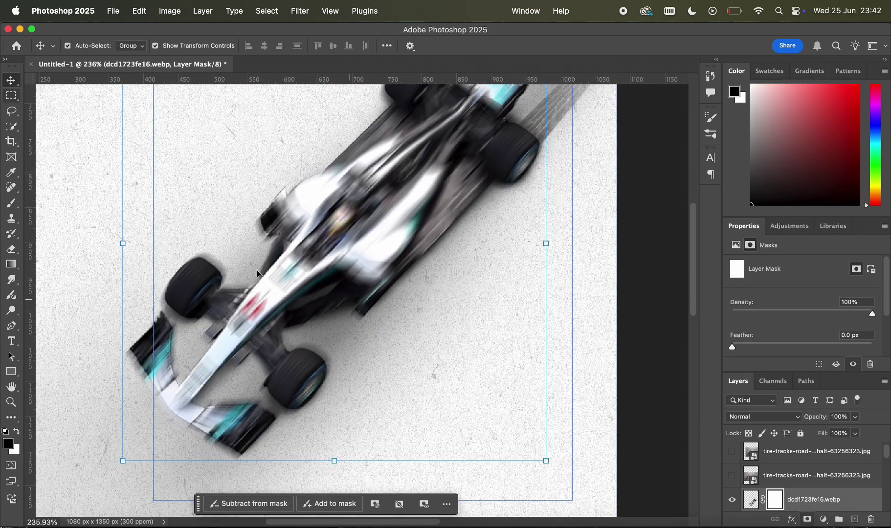
key("super+i")
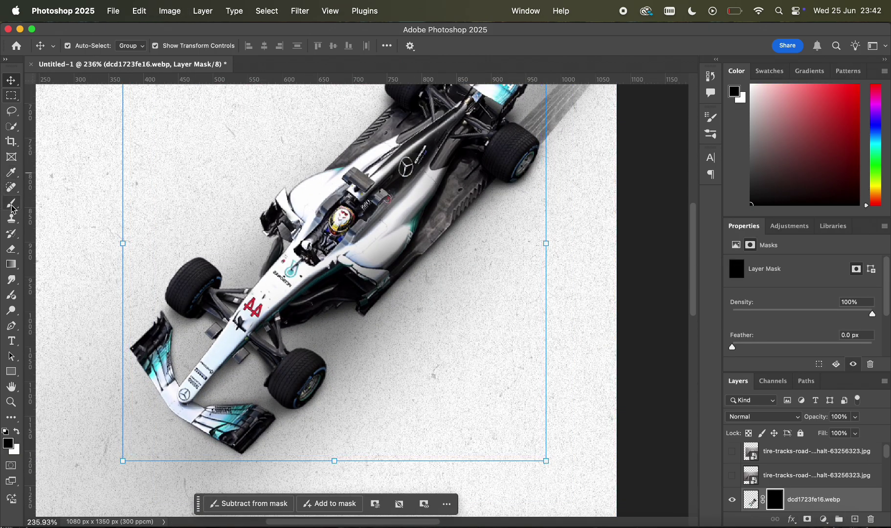
Reveal the motion blur over the car's rear and sides by painting its mask white with a soft 80 px brush at 20% flow
left_click(12, 208)
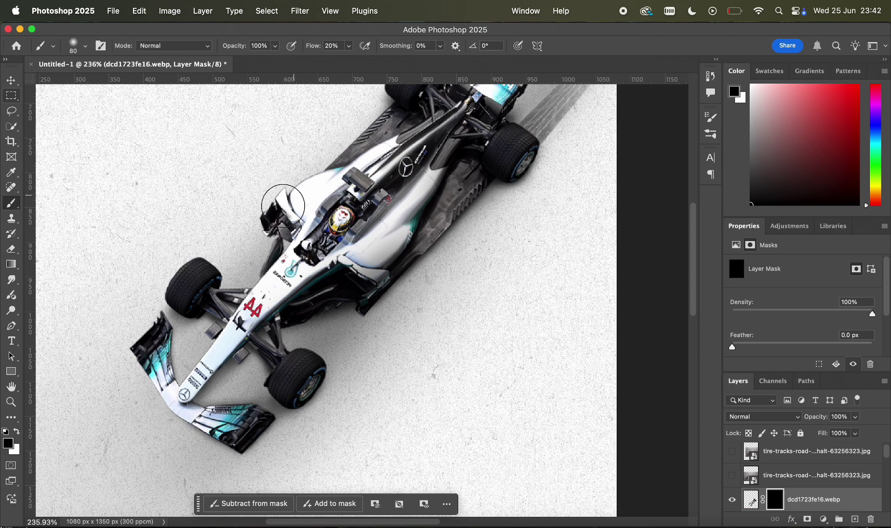
scroll(353, 205, "right", 3)
scroll(352, 205, "up", 2)
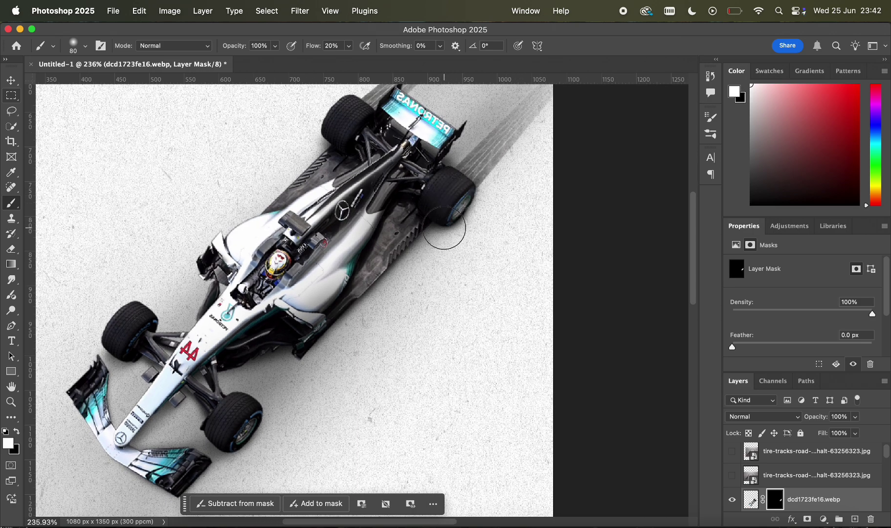
scroll(455, 157, "up", 3)
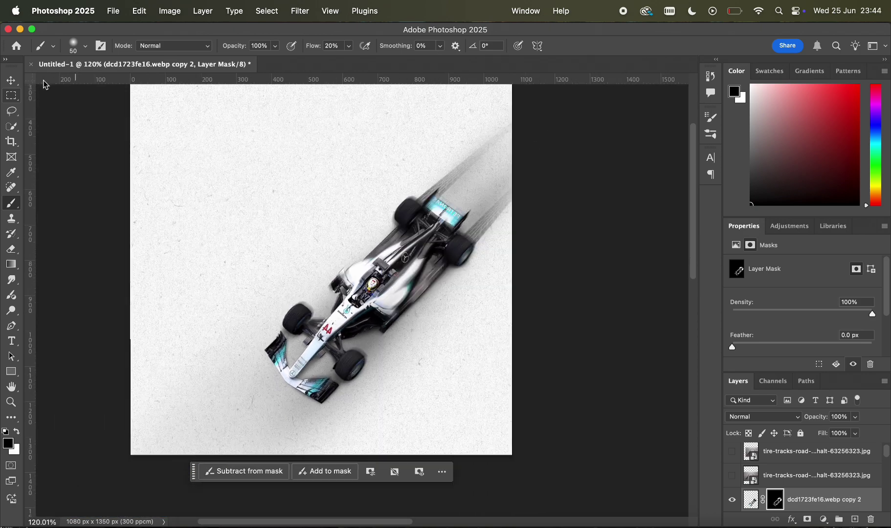
left_click(16, 83)
left_click(523, 211)
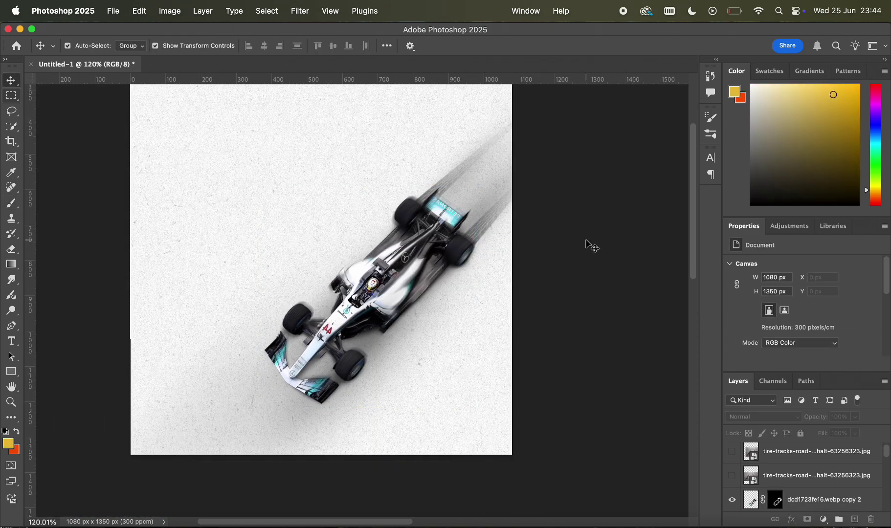
scroll(586, 240, "down", 3)
scroll(586, 241, "up", 3)
scroll(586, 240, "down", 3)
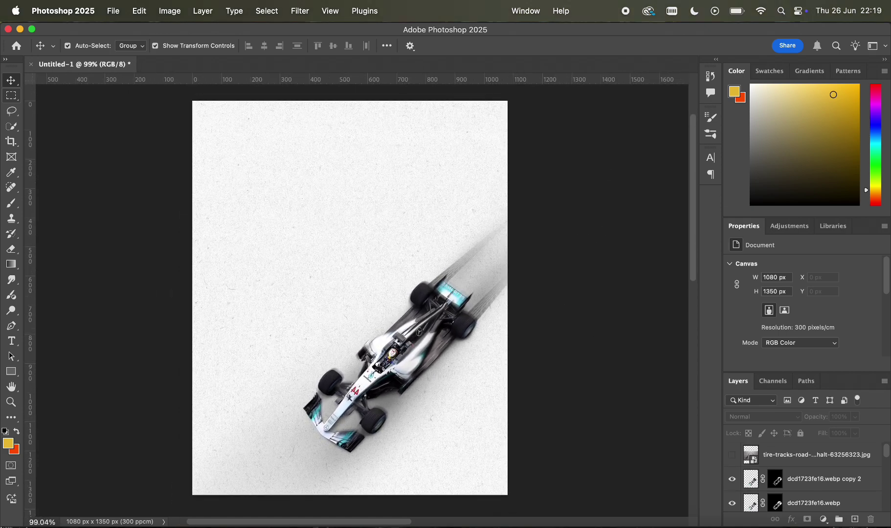
Show the driver portrait on Layer 2, move it to the top of the layer stack and position it at X -145 px, Y 15 px
scroll(743, 473, "down", 5)
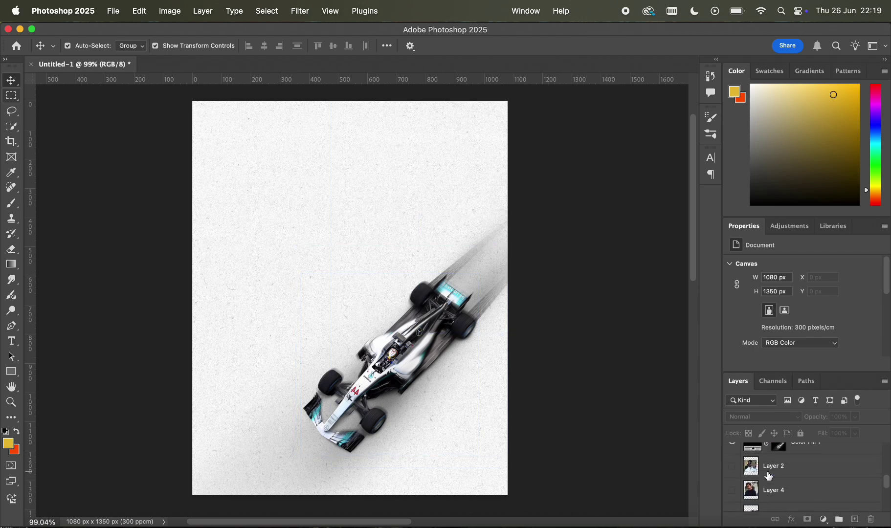
left_click(733, 464)
left_click_drag(347, 243, 378, 177)
left_click_drag(769, 397, 777, 446)
scroll(520, 264, "up", 3)
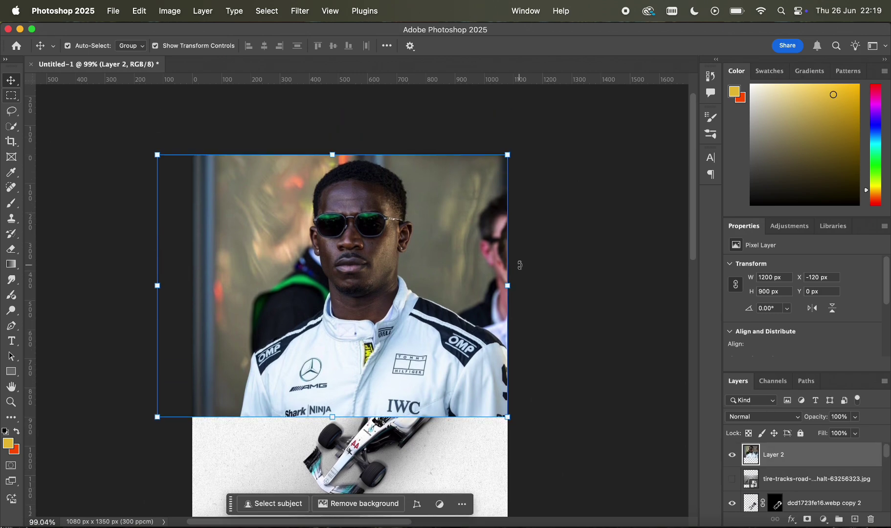
scroll(499, 274, "up", 5)
left_click_drag(480, 281, 469, 288)
scroll(469, 288, "up", 2)
scroll(470, 291, "up", 2)
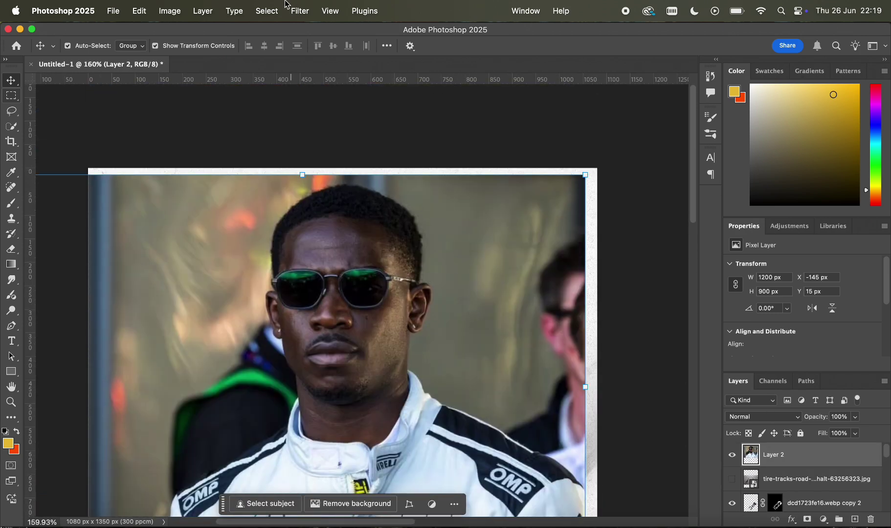
Select the driver automatically as the subject of the portrait on Layer 2
left_click(266, 11)
left_click(295, 151)
scroll(306, 215, "down", 4)
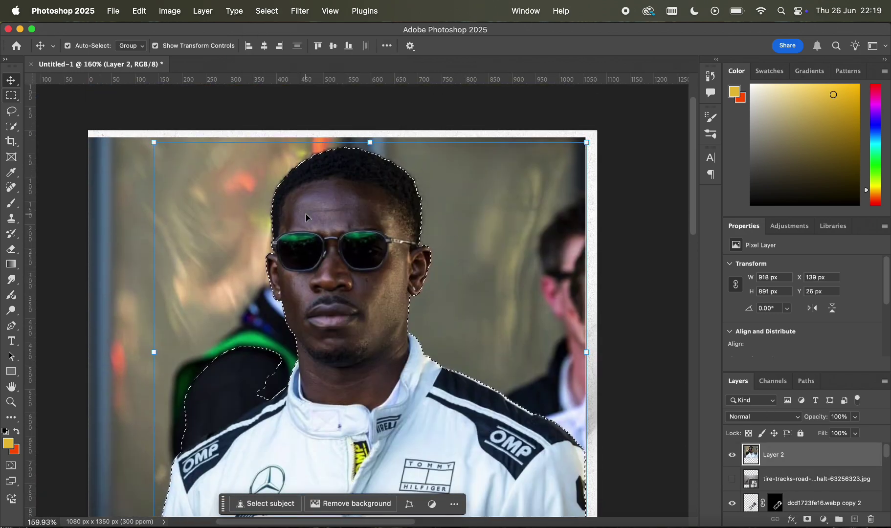
Subtract the dark background figure beside the driver's shoulder from the selection with the Lasso tool
left_click(11, 112)
scroll(55, 150, "down", 5)
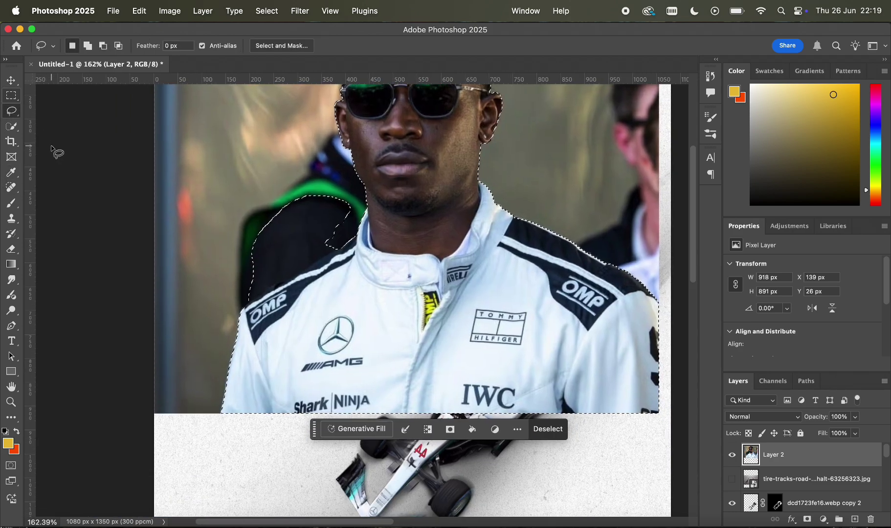
scroll(53, 149, "up", 5)
left_click_drag(331, 216, 316, 224)
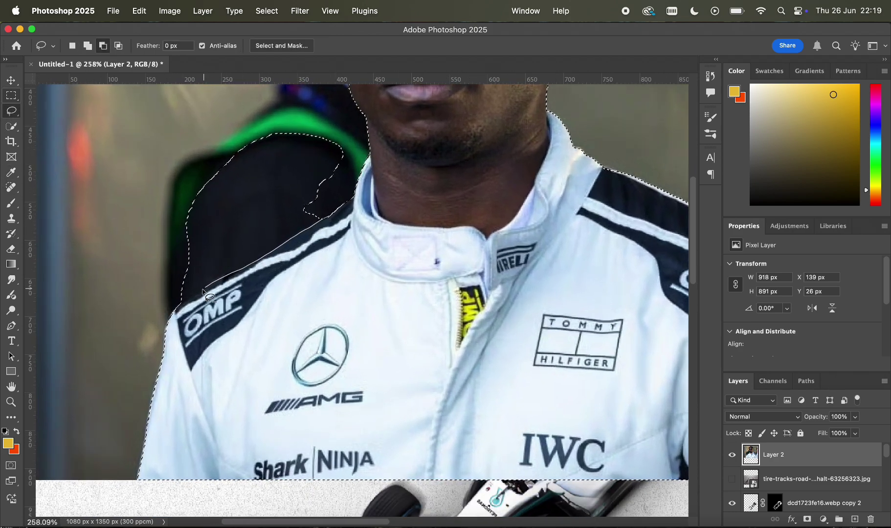
left_click_drag(355, 119, 350, 147)
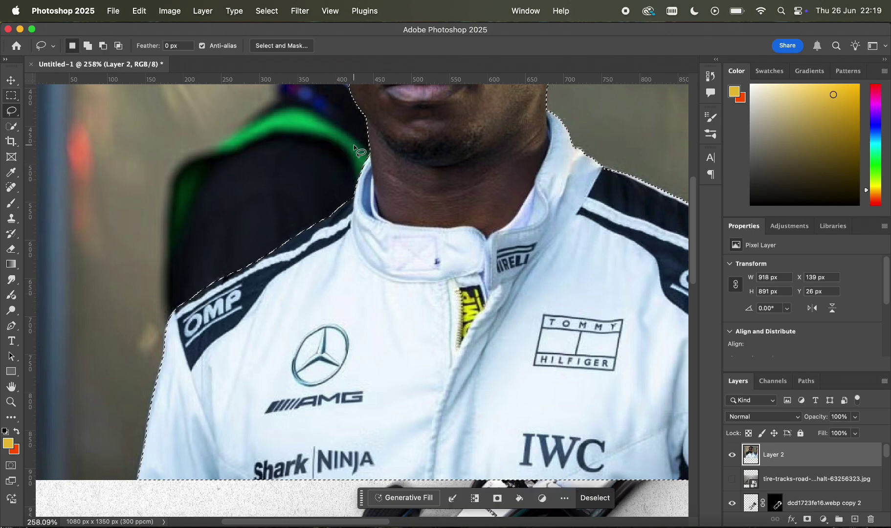
Add the missed slivers along the edges of the driver's face and ears to the selection with the Lasso tool
scroll(362, 229, "up", 10)
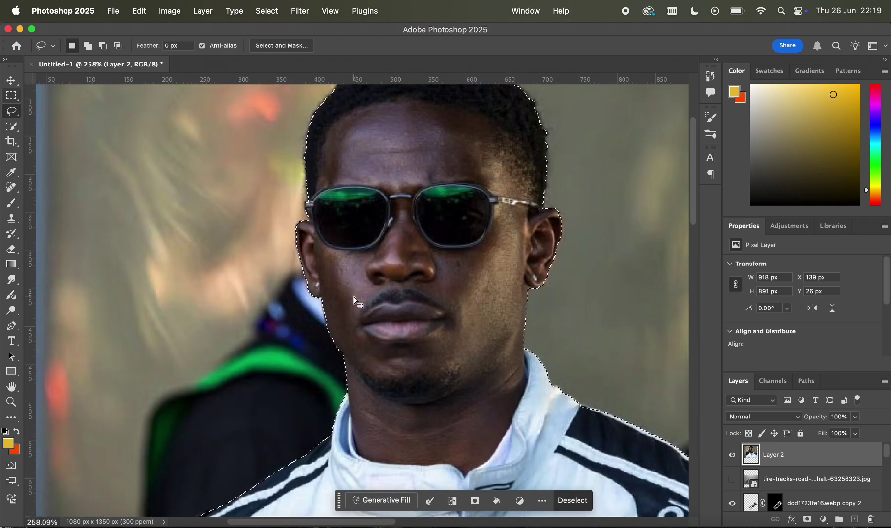
scroll(356, 301, "up", 5)
key("shift")
left_click_drag(292, 362, 294, 361)
left_click_drag(289, 328, 292, 348)
scroll(317, 367, "right", 10)
scroll(419, 278, "up", 5)
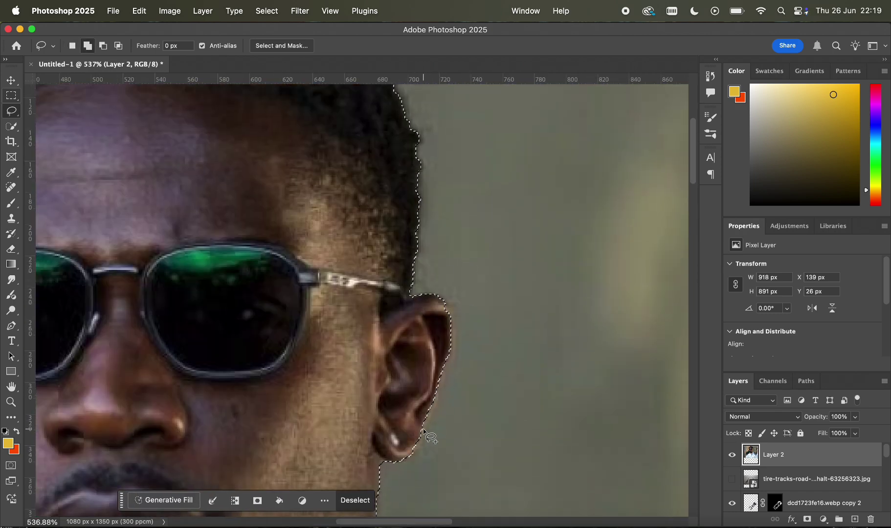
left_click_drag(405, 460, 399, 464)
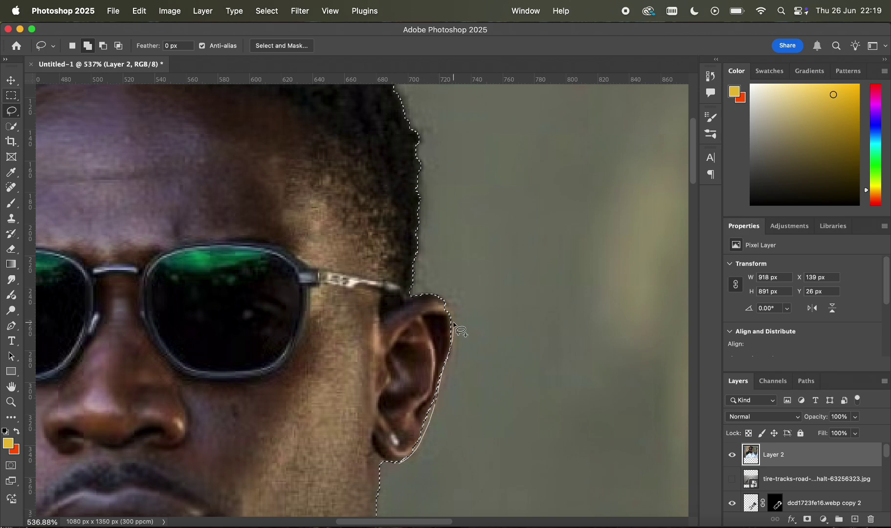
mouse_move(451, 322)
left_mouse_down()
mouse_move(461, 314)
mouse_move(455, 320)
mouse_move(430, 309)
left_mouse_up()
Check the selection edge around the hair and shoulders, and mask Layer 2 to that selection
scroll(425, 327, "up", 5)
scroll(425, 326, "left", 8)
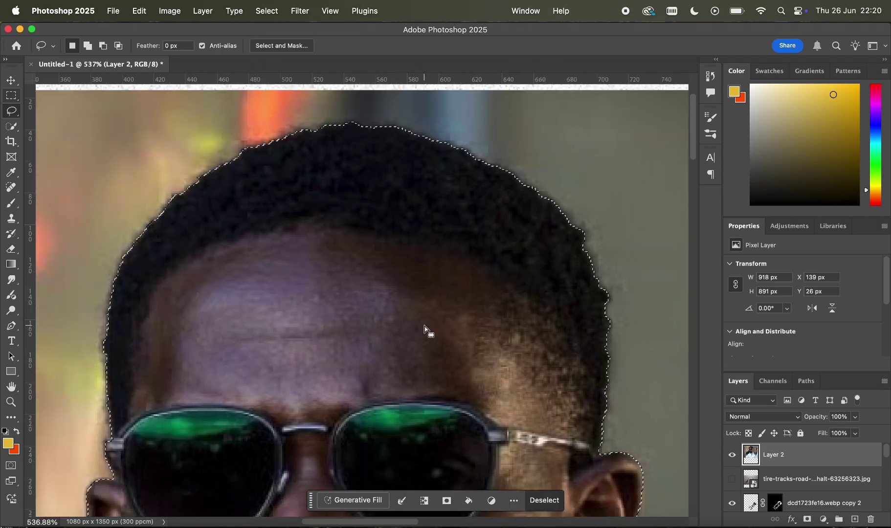
scroll(424, 326, "down", 5)
scroll(312, 331, "down", 15)
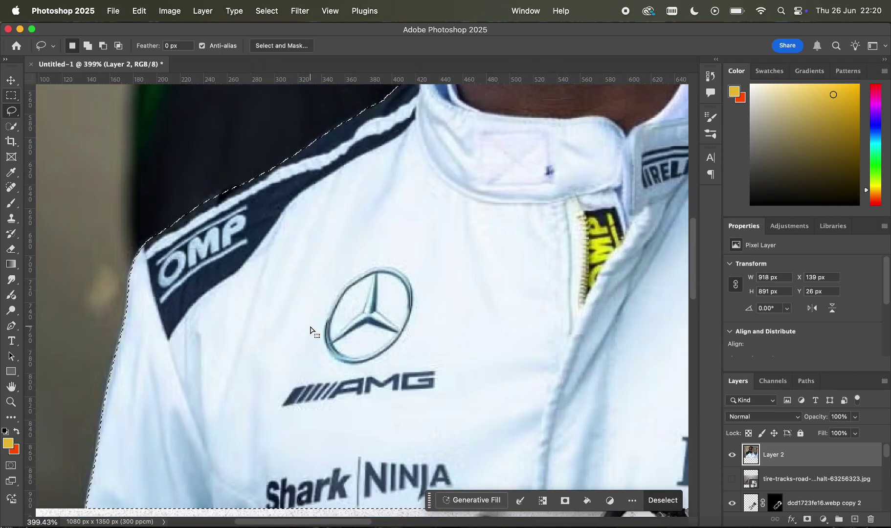
scroll(311, 330, "right", 15)
scroll(311, 330, "up", 8)
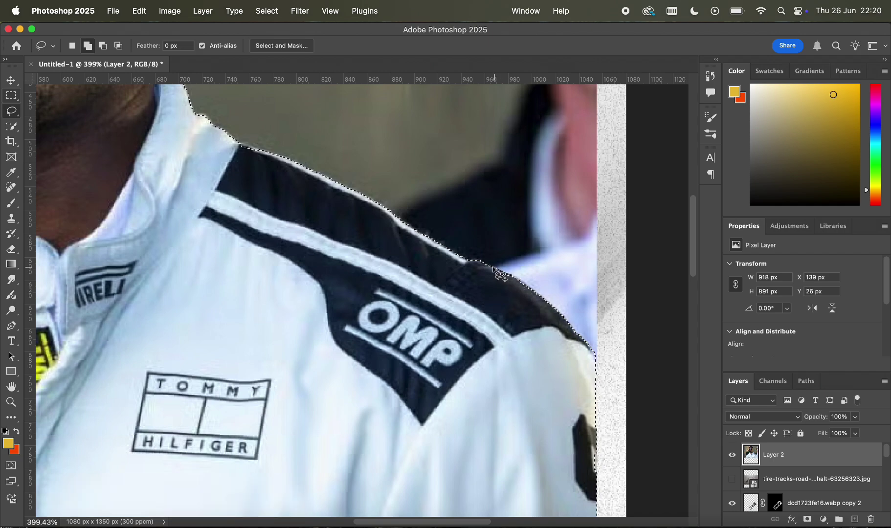
scroll(472, 308, "up", 4)
scroll(472, 308, "left", 2)
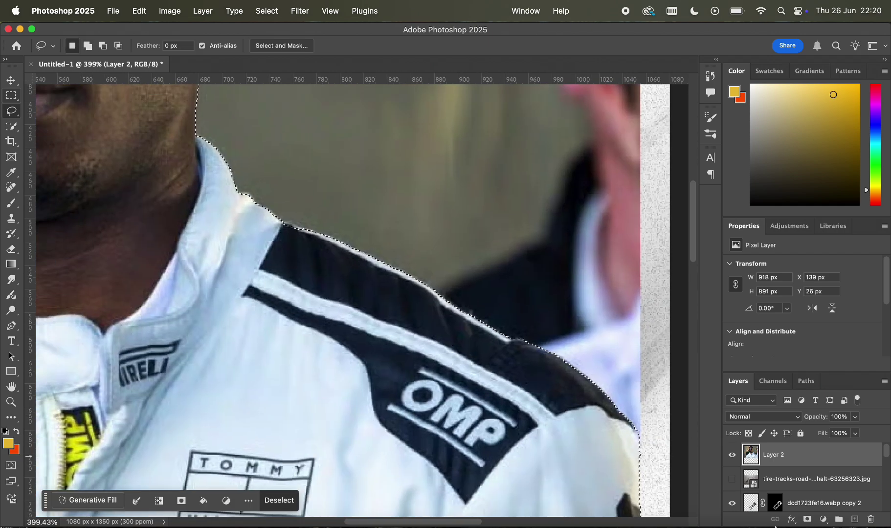
left_click(807, 519)
Move the cut-out driver portrait toward the poster's left side with Free Transform
scroll(581, 322, "down", 10)
scroll(499, 294, "down", 3)
scroll(474, 254, "up", 4)
key("super+t")
scroll(503, 268, "down", 1)
left_click_drag(490, 266, 354, 253)
key("Return")
key("l")
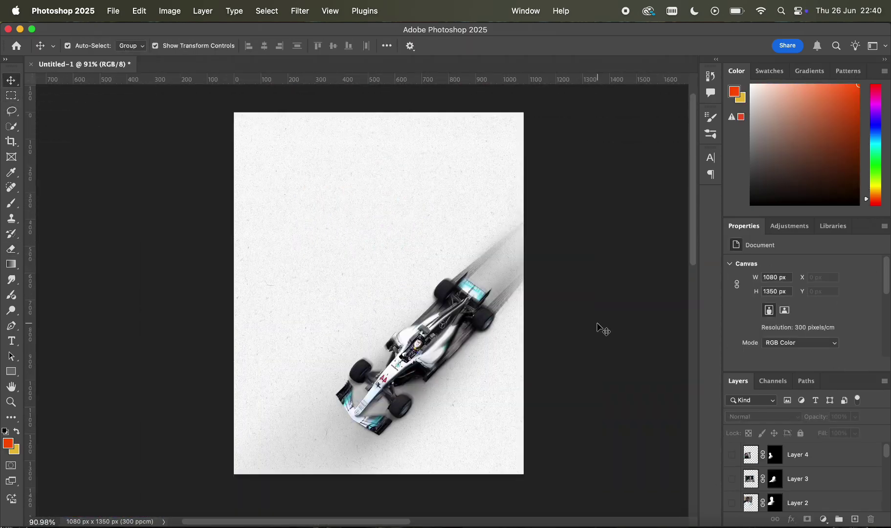
Show the four portrait layers, Layer 1 through Layer 4, on the poster
scroll(597, 324, "up", 3)
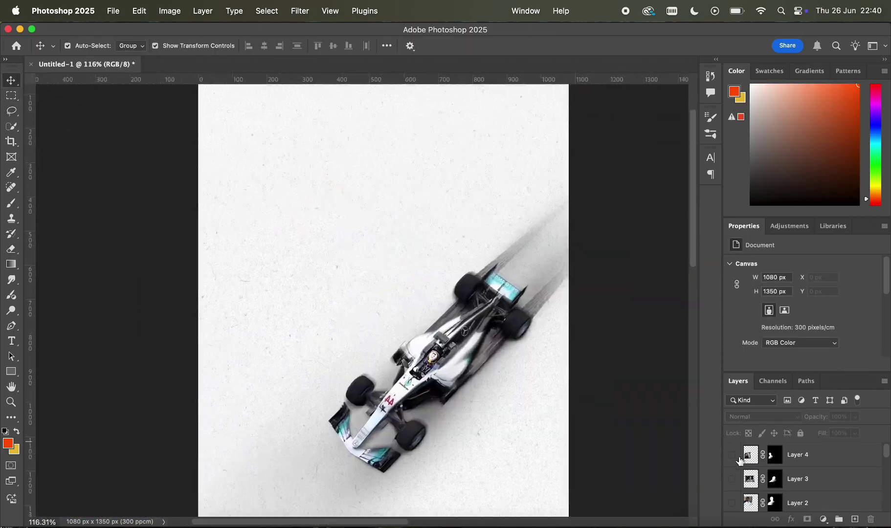
left_click(733, 503)
left_click(734, 478)
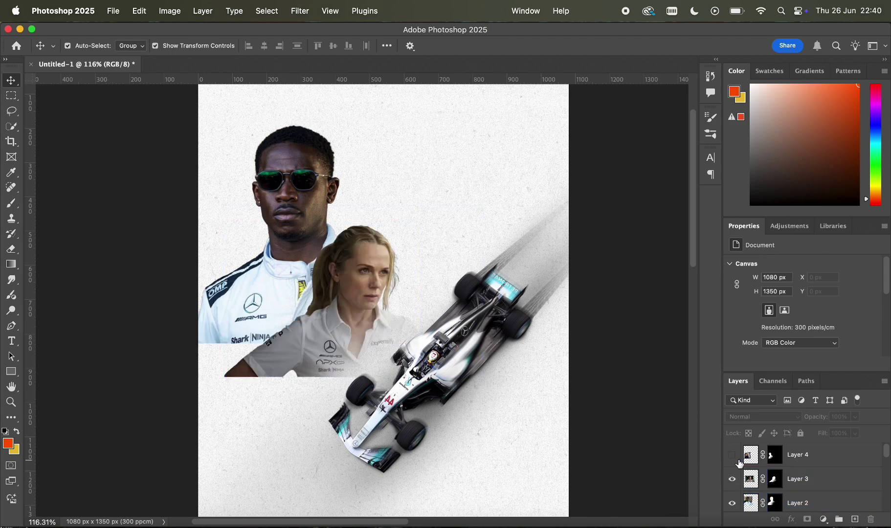
left_click(734, 456)
scroll(739, 463, "down", 2)
left_click(732, 481)
scroll(522, 323, "up", 2)
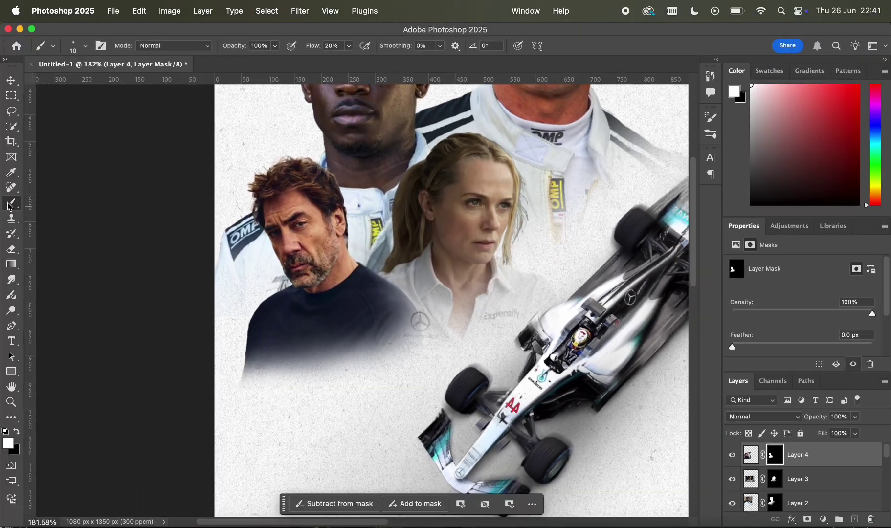
Choose a smoke brush from the 20 Smoke Brushes CS3 set for painting on Layer 4's mask
right_click(268, 293)
scroll(358, 448, "down", 6)
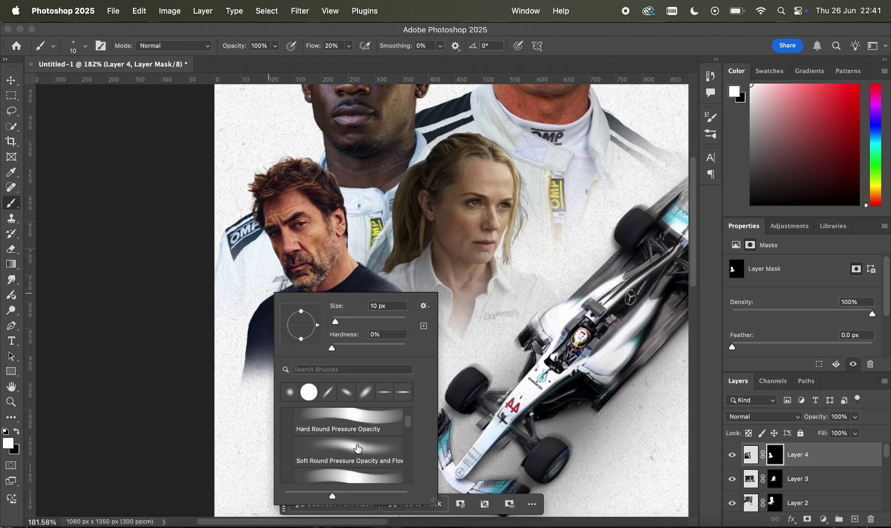
scroll(358, 449, "down", 2)
scroll(351, 438, "up", 3)
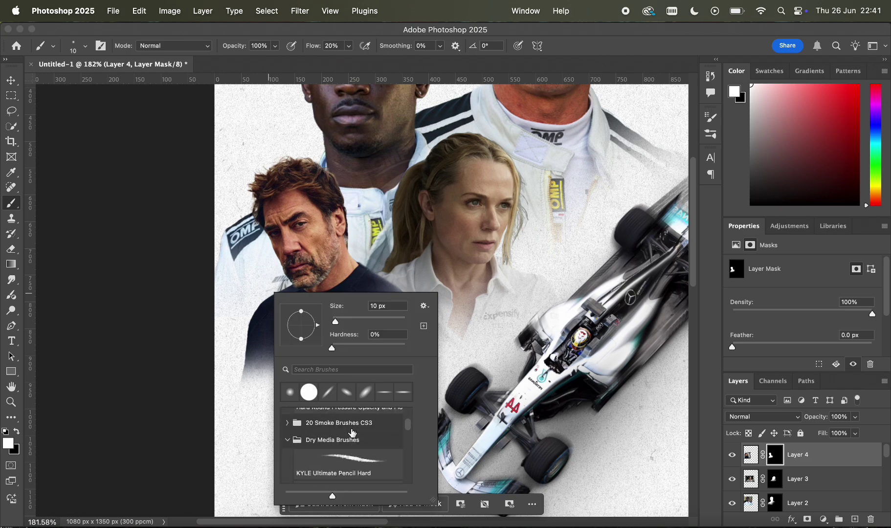
left_click(303, 456)
scroll(329, 458, "down", 1)
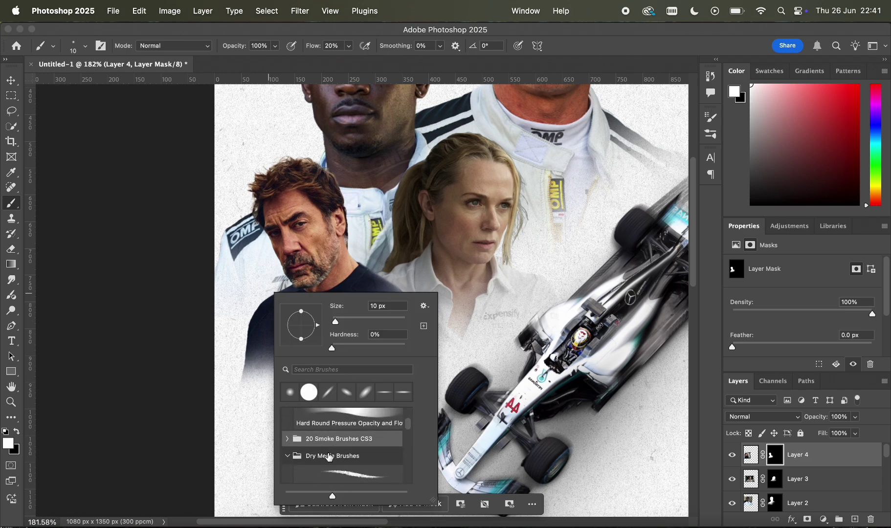
left_click(288, 440)
scroll(362, 458, "down", 5)
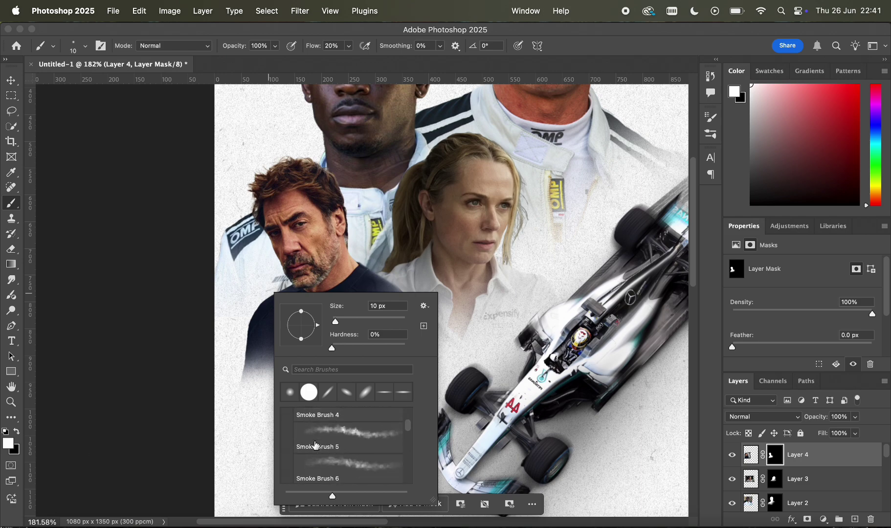
scroll(363, 457, "down", 1)
double_click(363, 442)
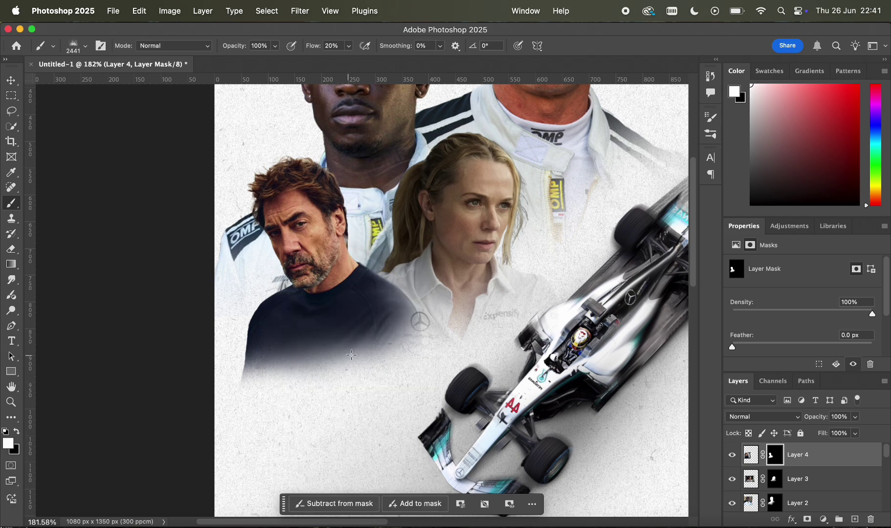
Reveal smoky texture along the lower edge of the bearded man's torso by painting Layer 4's mask white with an 800 px brush
key("bracketleft")
key("bracketleft")
key("bracketleft")
key("bracketleft")
key("bracketleft")
key("bracketleft")
key("bracketleft")
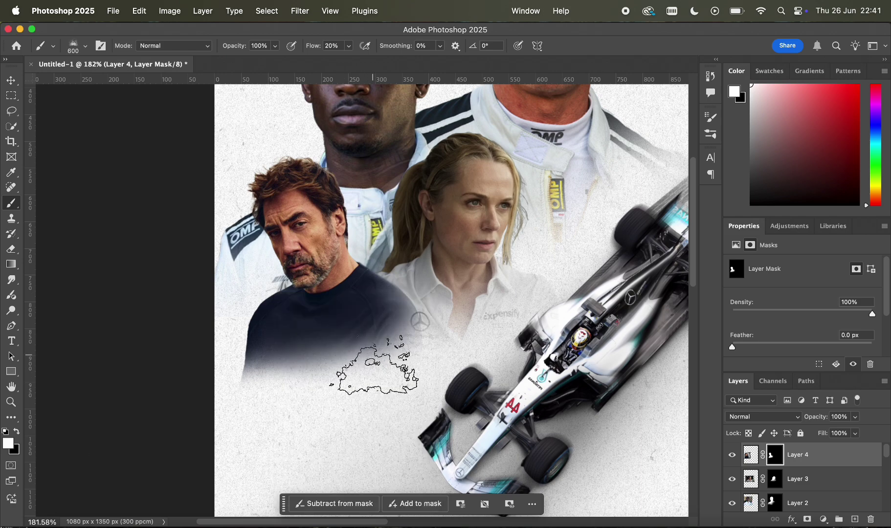
key("bracketright")
key("bracketright")
key("bracketright")
left_click(383, 333)
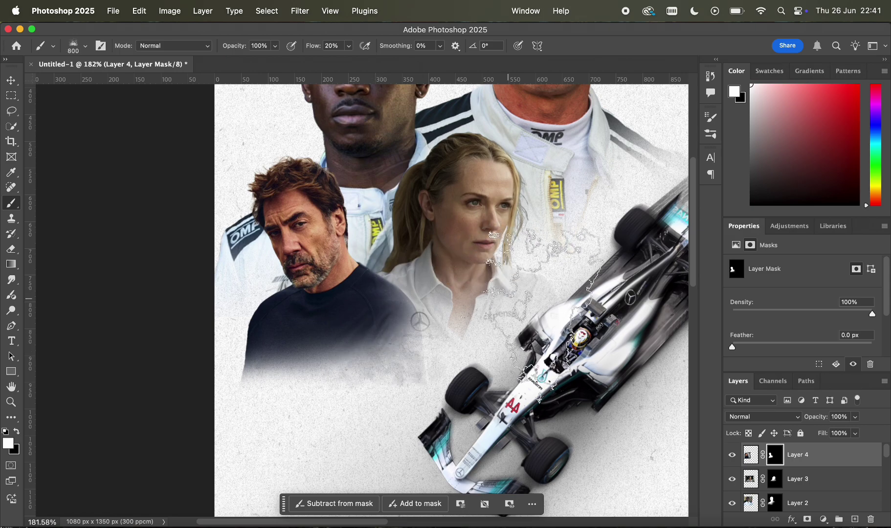
left_click(306, 401)
left_click(287, 415)
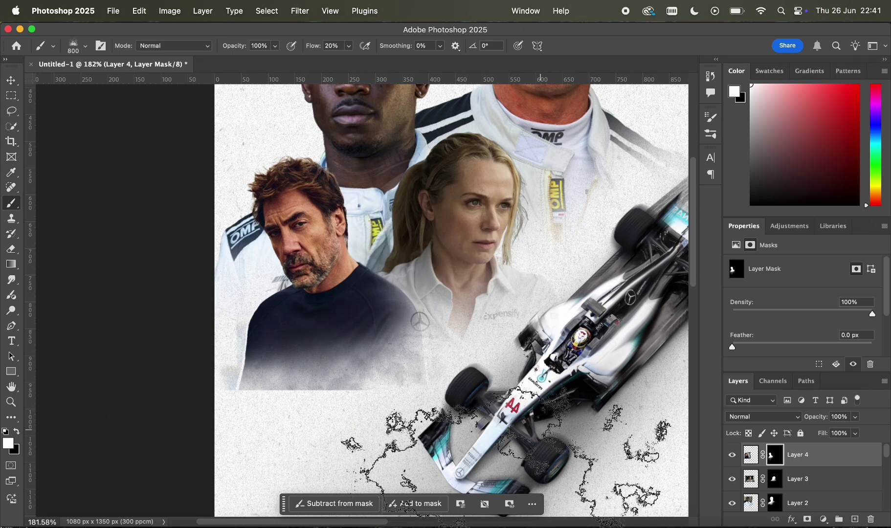
Paint out the hard cut edge below the bearded man's torso on Layer 4's mask with a smaller black smoke brush
scroll(494, 437, "down", 5)
scroll(494, 437, "up", 7)
key("bracketleft")
key("bracketleft")
key("bracketleft")
key("bracketleft")
key("bracketleft")
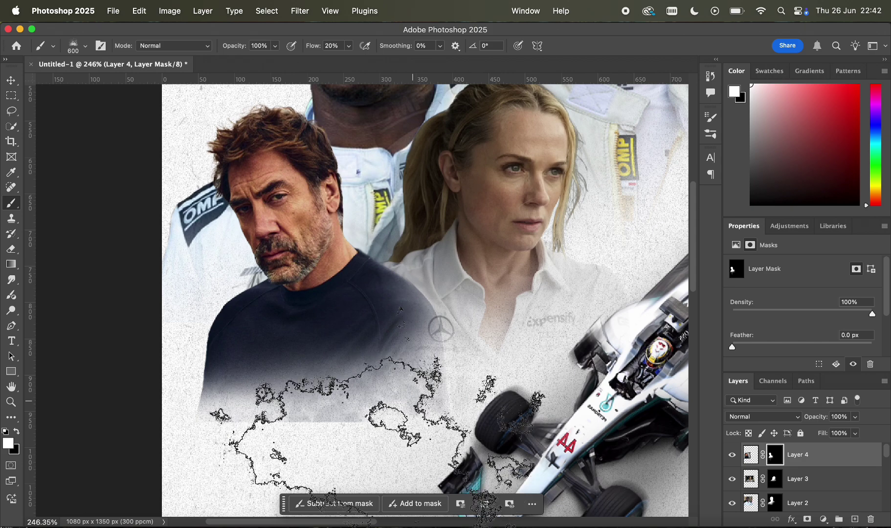
scroll(384, 366, "up", 1)
key("bracketleft")
key("bracketleft")
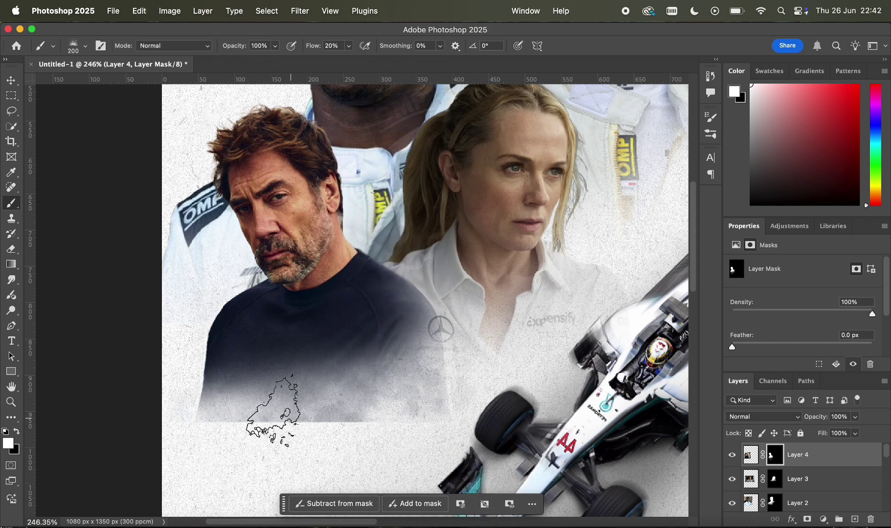
key("x")
left_click_drag(342, 425, 421, 387)
scroll(422, 388, "down", 1)
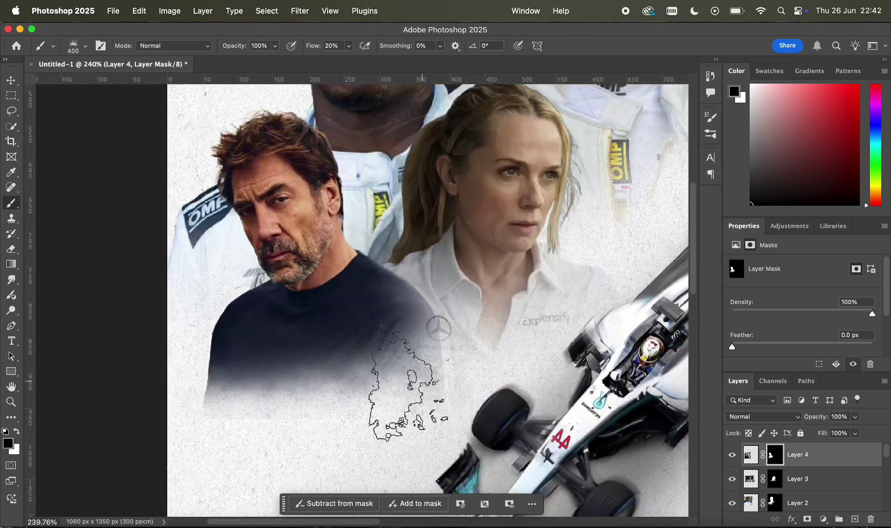
Blend the lower part of the woman's shirt into the paper by painting Layer 3's mask with an enlarged smoke brush
key("bracketright")
key("bracketright")
key("bracketright")
key("bracketright")
key("bracketright")
scroll(391, 387, "down", 5)
left_click(775, 479)
scroll(415, 332, "up", 5)
left_click_drag(381, 367, 440, 303)
scroll(441, 303, "up", 3)
scroll(794, 507, "down", 3)
Fade the lower suit of the driver in orange sunglasses by painting Layer 1's mask with the smoke brush
left_click(775, 483)
mouse_move(587, 274)
left_mouse_down()
mouse_move(494, 352)
mouse_move(563, 313)
left_mouse_up()
scroll(636, 367, "down", 3)
Fade the other driver's sleeve and lower suit on Layer 2's mask, refining it with a 150 px white smoke brush
left_click(775, 460)
left_click_drag(142, 371, 97, 398)
key("bracketleft")
key("bracketleft")
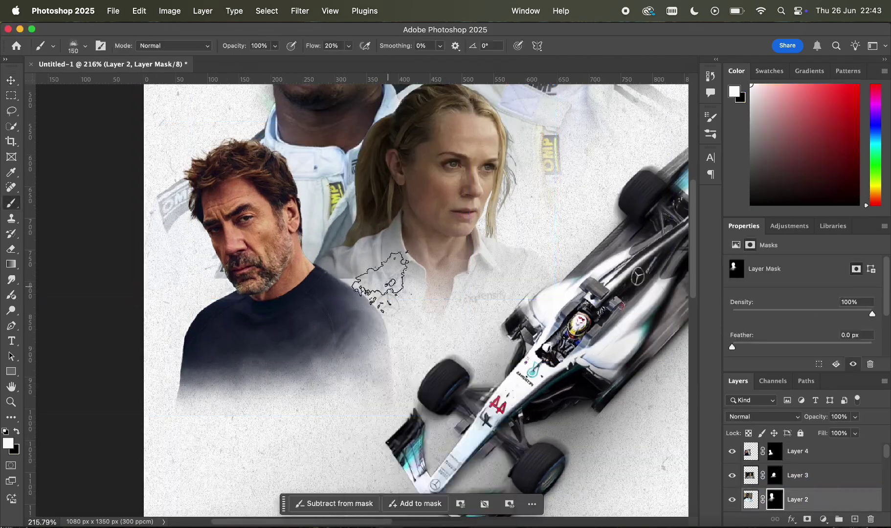
mouse_move(440, 284)
left_mouse_down()
mouse_move(478, 308)
mouse_move(386, 271)
mouse_move(318, 278)
left_mouse_up()
Activate Layer 1's mask and check how the blended portraits sit across the whole poster
scroll(794, 477, "down", 2)
left_click(751, 480)
left_click(775, 479)
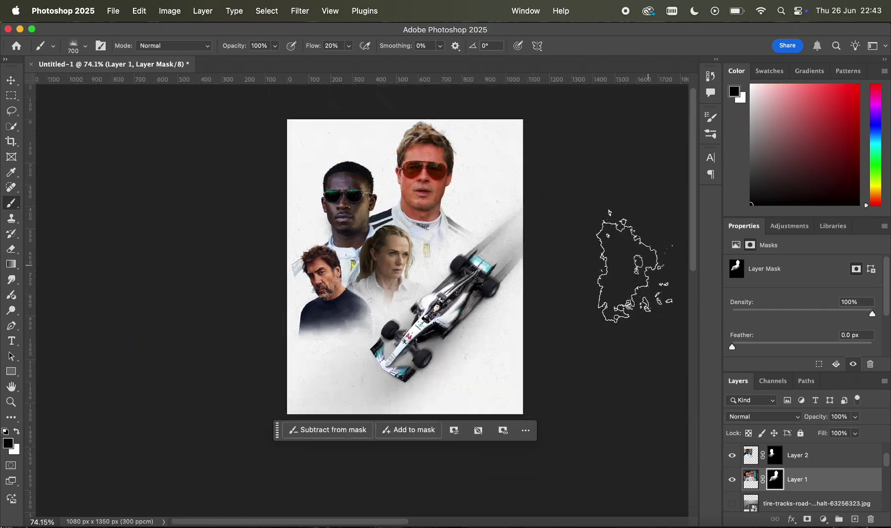
scroll(648, 266, "down", 3)
scroll(648, 265, "up", 5)
scroll(648, 266, "up", 4)
scroll(827, 474, "down", 1)
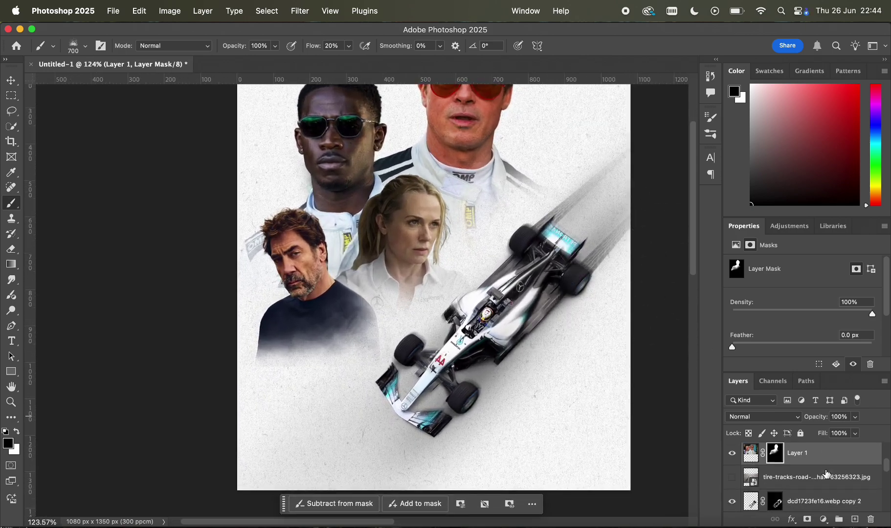
Add a cyan Solid Color fill layer, 00deff, directly above the tire-tracks layer
left_click(827, 476)
left_click(823, 520)
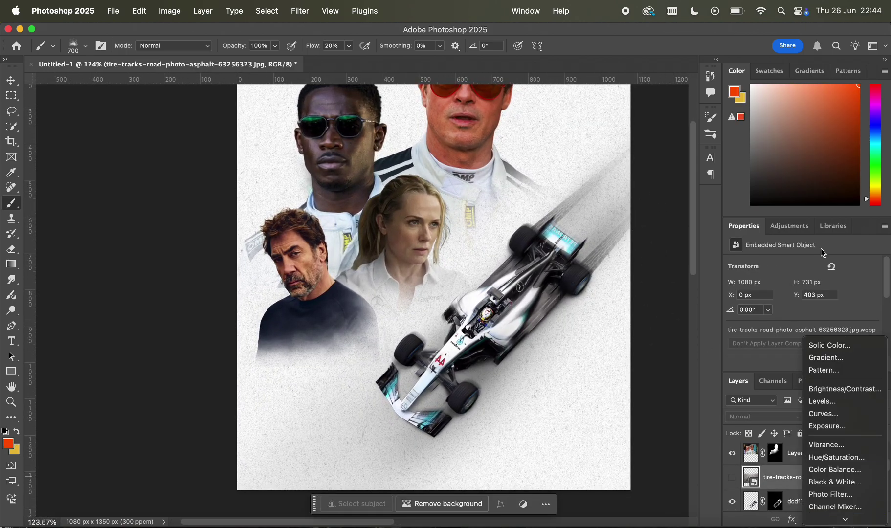
left_click(829, 349)
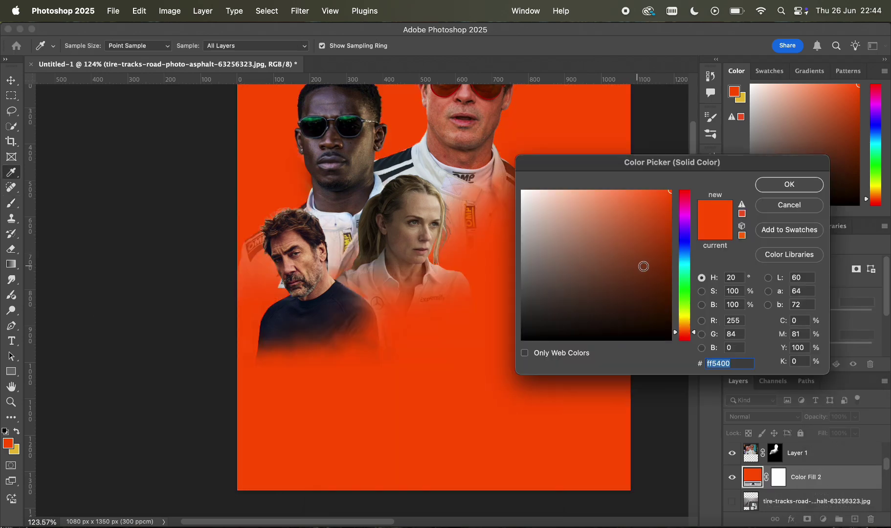
mouse_move(681, 270)
left_mouse_down()
mouse_move(681, 259)
mouse_move(688, 264)
left_mouse_up()
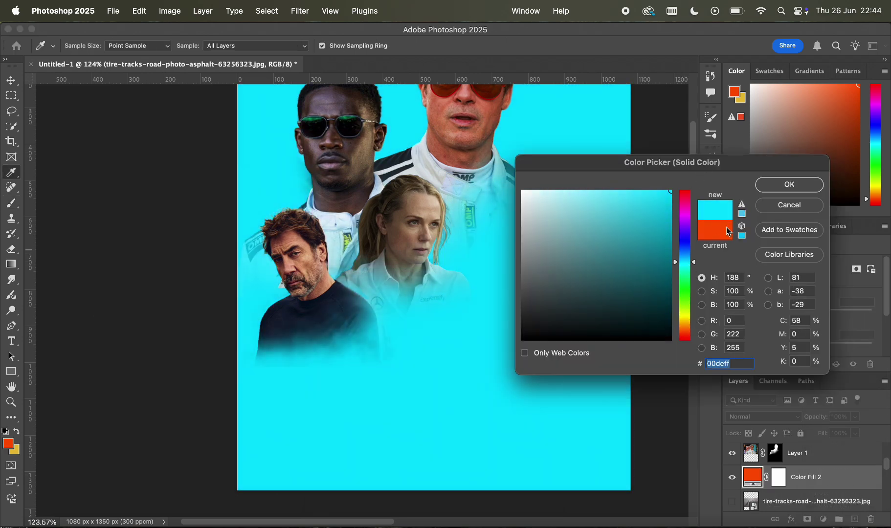
left_click(780, 188)
Invert the mask of the cyan fill layer to hide the color completely
key("b")
left_click(779, 477)
key("super+i")
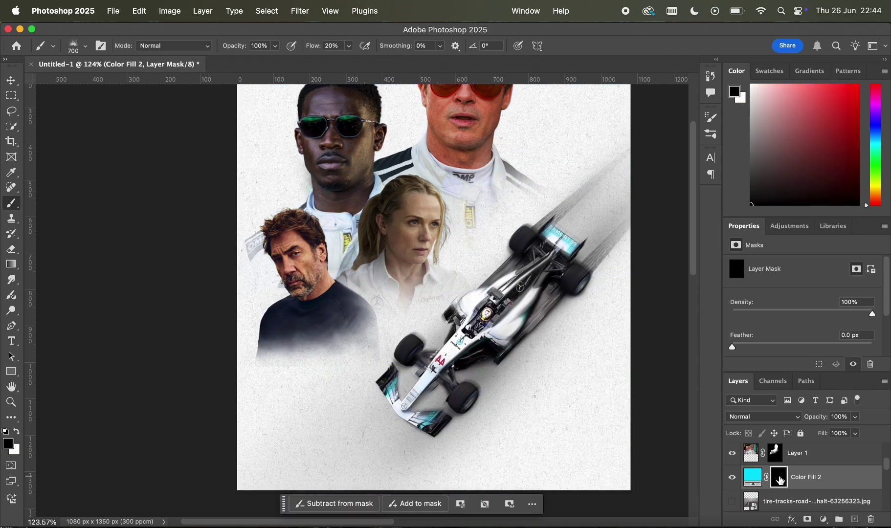
Paint cyan smoke below the bearded man and beside the woman on the fill's mask with a 600 px white smoke brush
key("bracketleft")
key("bracketleft")
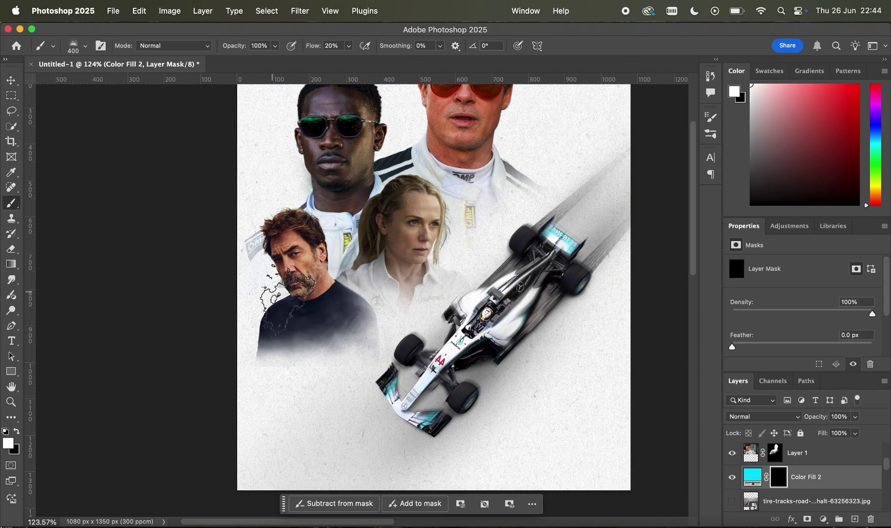
key("bracketright")
key("bracketright")
left_click(339, 319)
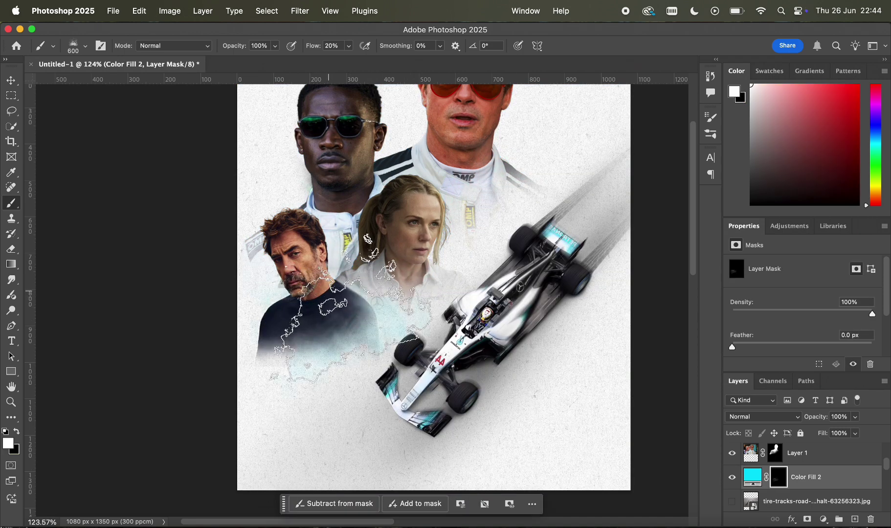
left_click(470, 270)
scroll(631, 332, "down", 5)
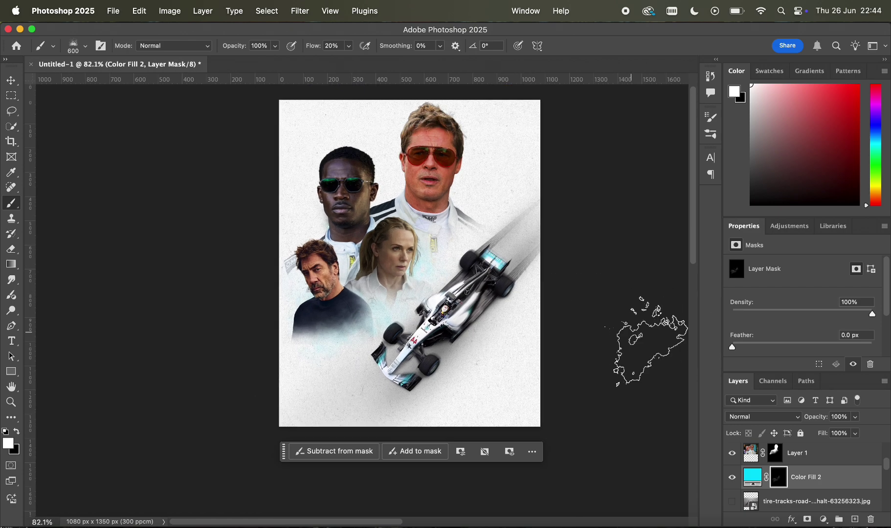
Add more cyan smoke beside the bearded man's shoulder on the fill's mask with a 500 px white brush
scroll(631, 333, "up", 4)
scroll(364, 259, "up", 4)
key("bracketleft")
key("bracketleft")
key("bracketleft")
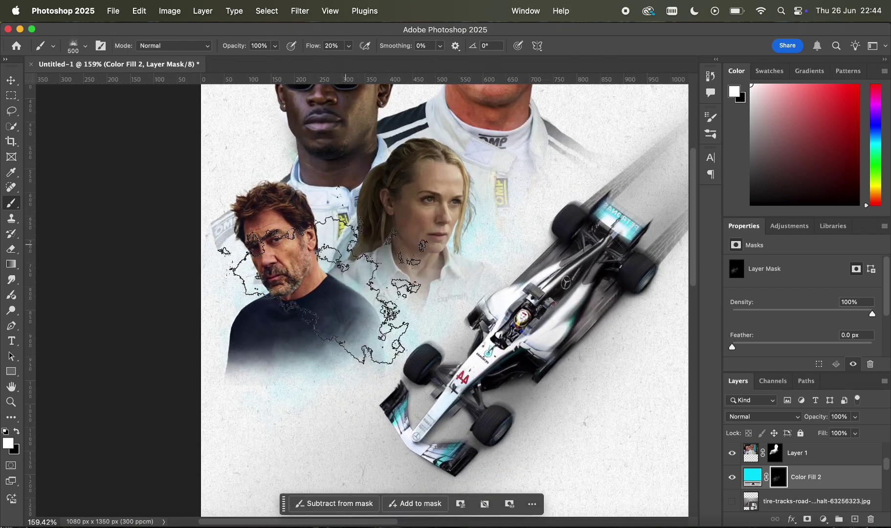
key("bracketright")
key("bracketright")
left_click(211, 284)
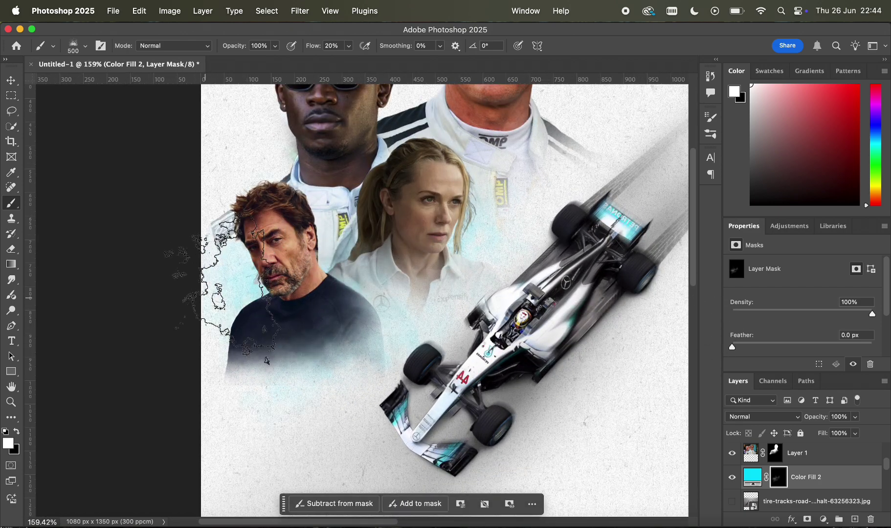
scroll(484, 327, "down", 4)
scroll(503, 350, "down", 2)
scroll(507, 330, "up", 5)
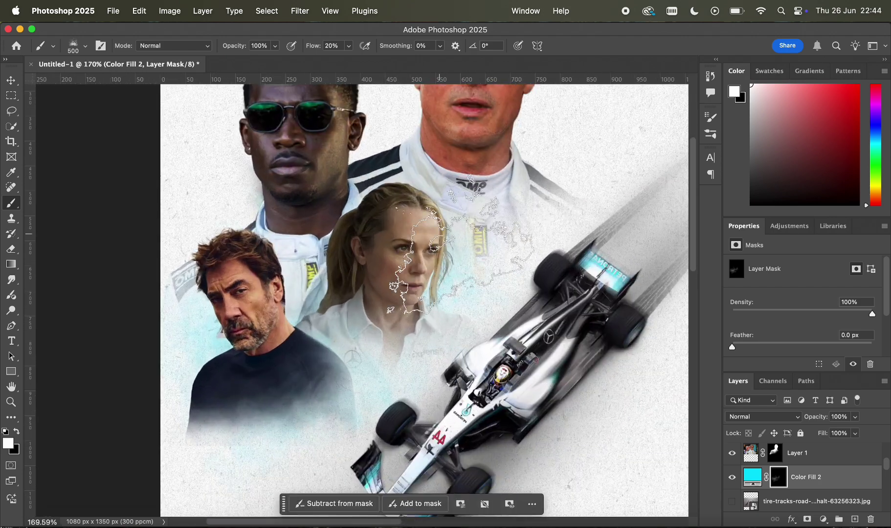
Try to paint wider cyan smoke between the woman and the car on the fill's mask with the smoke brush enlarged to 900 px
left_click(470, 310)
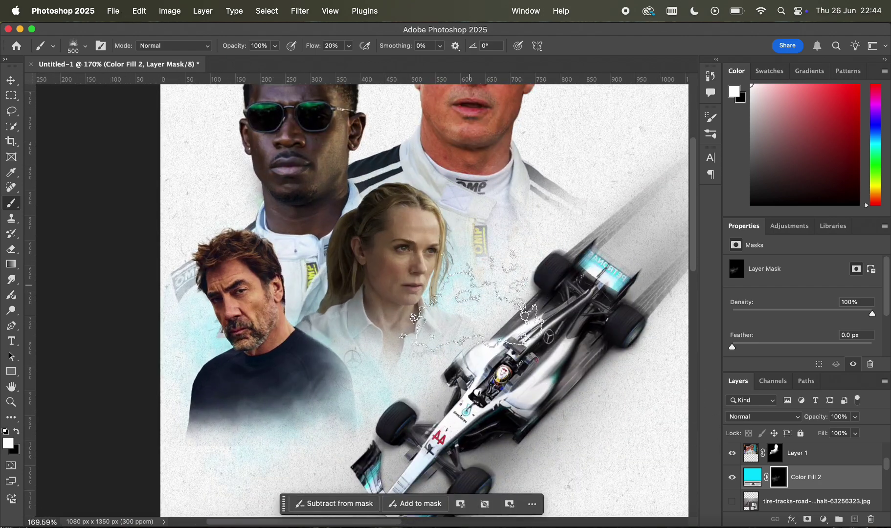
key("bracketright")
key("bracketright")
key("bracketright")
key("bracketright")
left_click(514, 281)
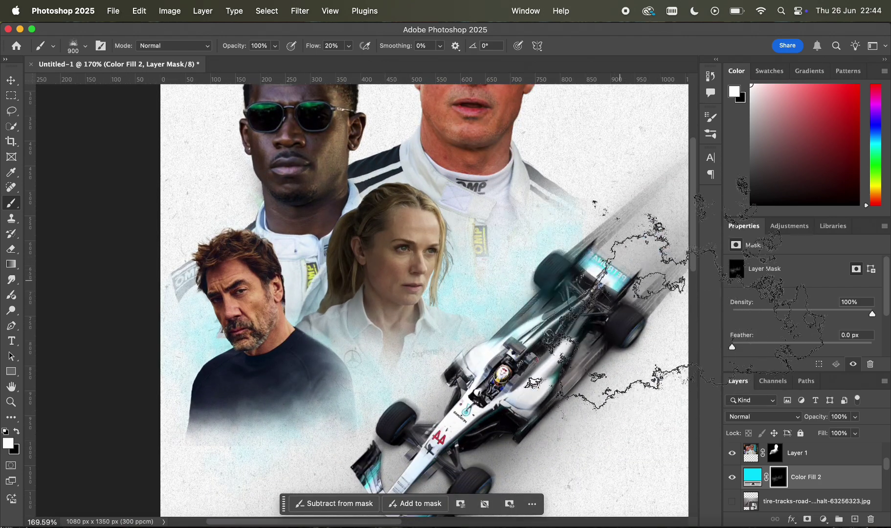
scroll(596, 292, "down", 3)
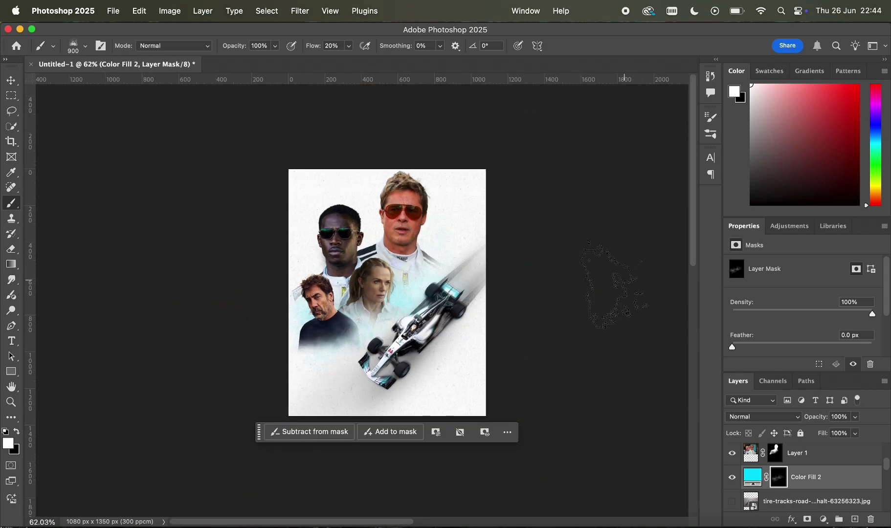
Choose Smoke Brush 1 from the 20 Smoke Brushes CS3 set and reduce its size to 500 px
scroll(534, 296, "up", 3)
right_click(519, 301)
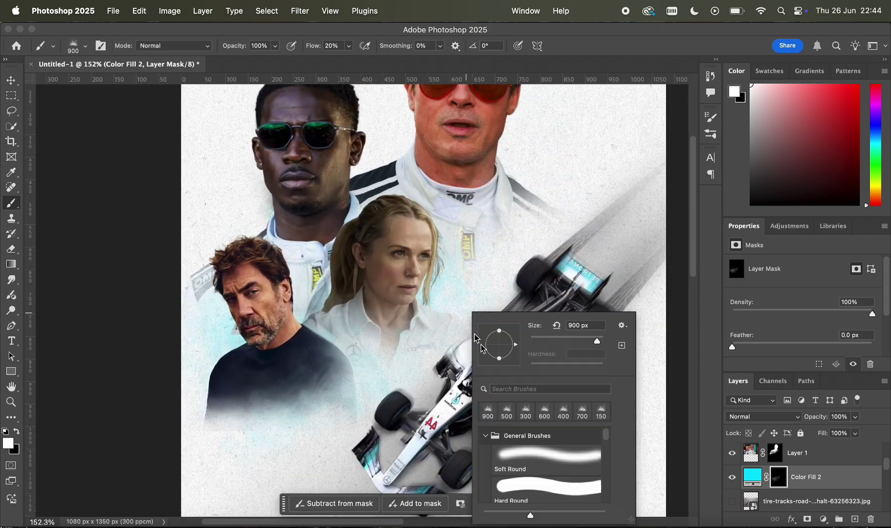
scroll(551, 438, "down", 3)
scroll(551, 438, "down", 2)
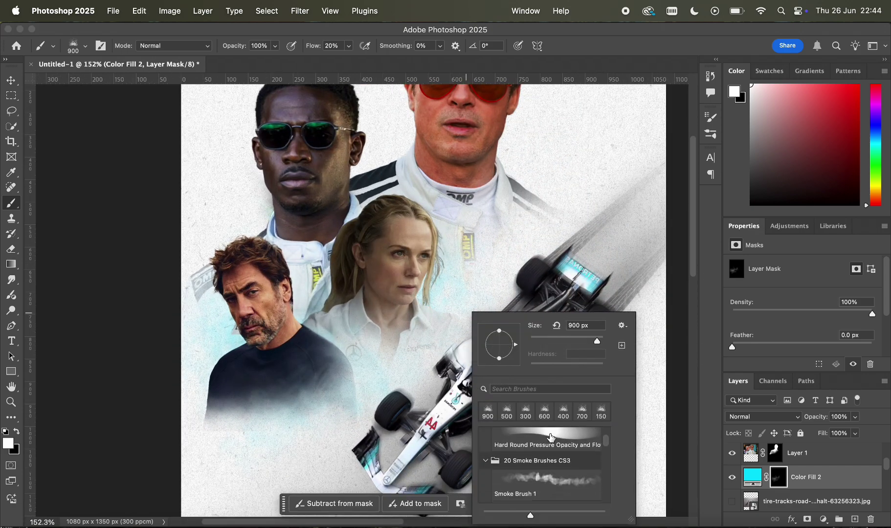
scroll(539, 486, "down", 2)
left_click(541, 444)
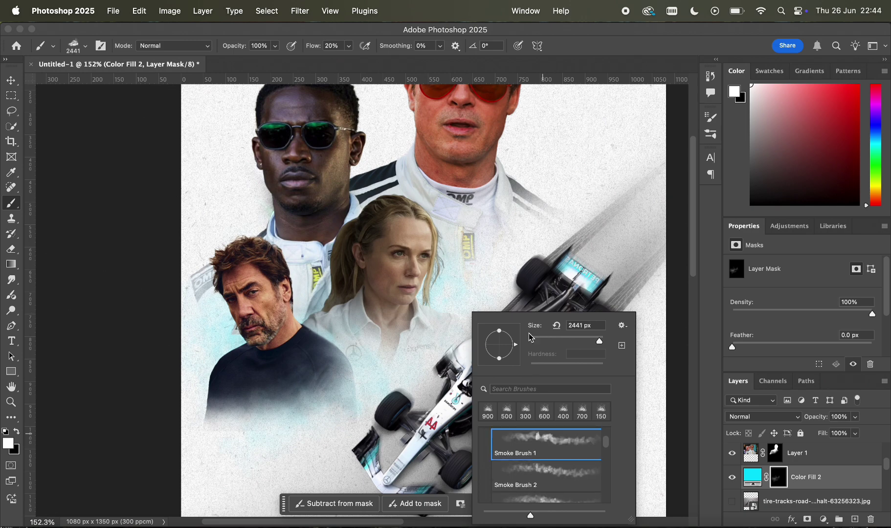
left_click(515, 286)
key("bracketleft")
key("bracketleft")
key("bracketleft")
key("bracketleft")
key("bracketleft")
key("bracketleft")
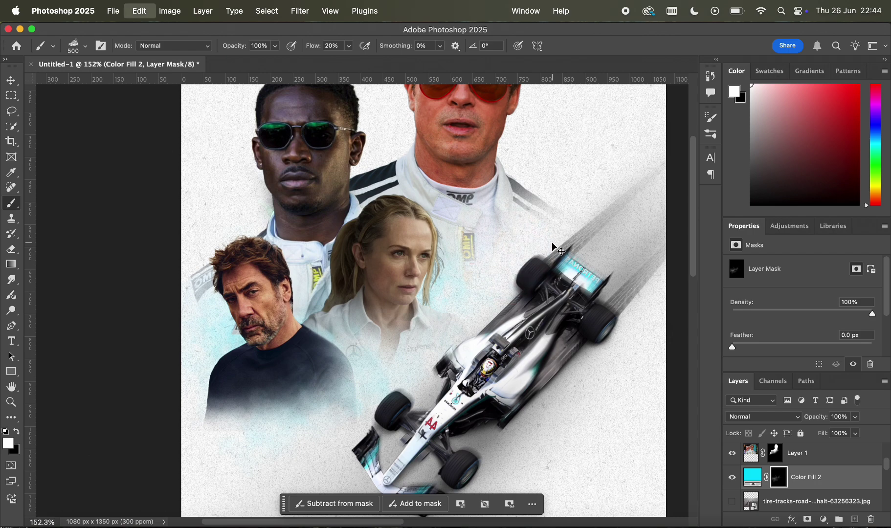
Paint cyan smoke on the fill's mask around both men in sunglasses, over the race suits and beneath the bearded man
left_click_drag(303, 264, 383, 283)
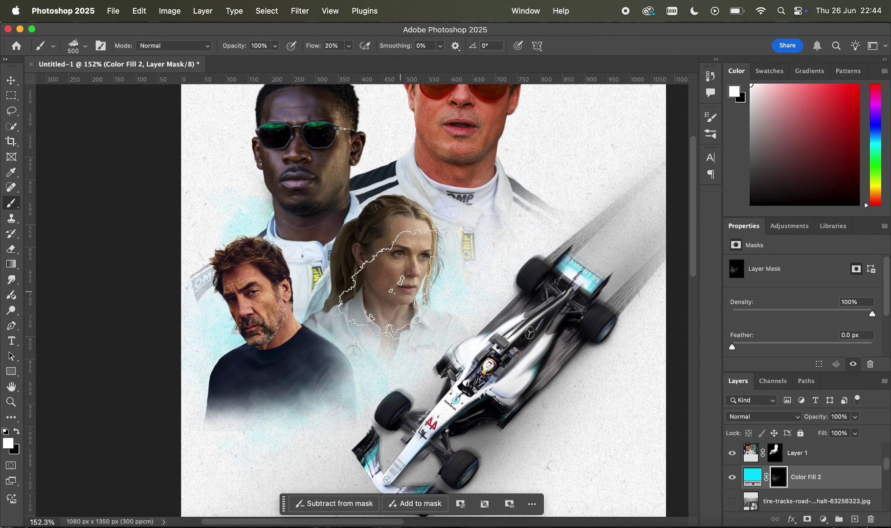
scroll(417, 272, "down", 5)
scroll(547, 293, "down", 4)
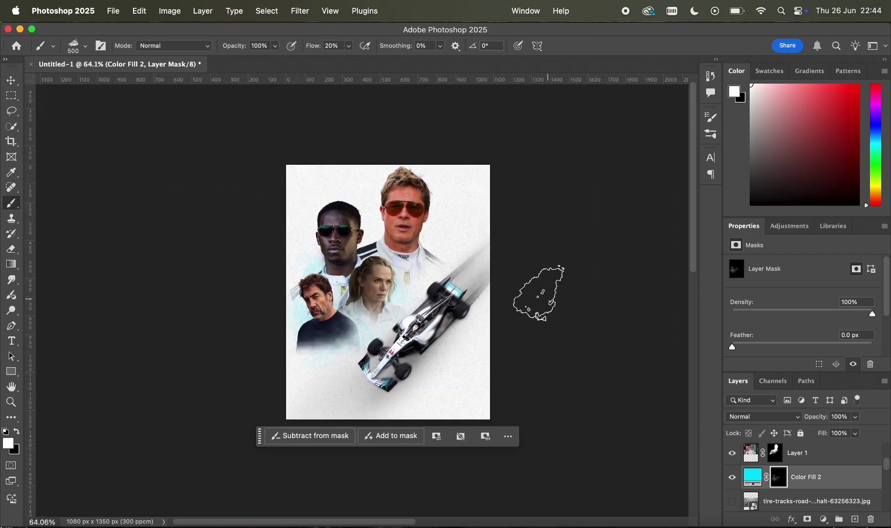
scroll(547, 220, "up", 10)
scroll(533, 205, "up", 3)
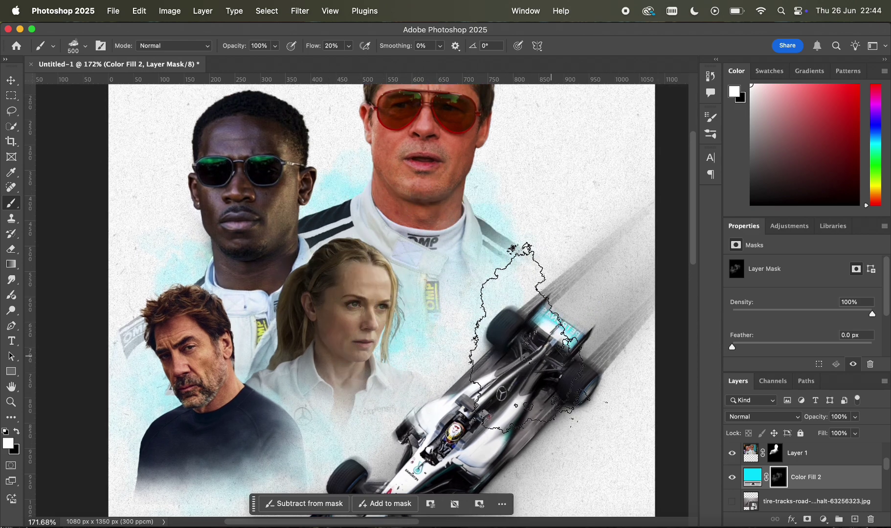
scroll(612, 308, "down", 5)
scroll(612, 311, "down", 2)
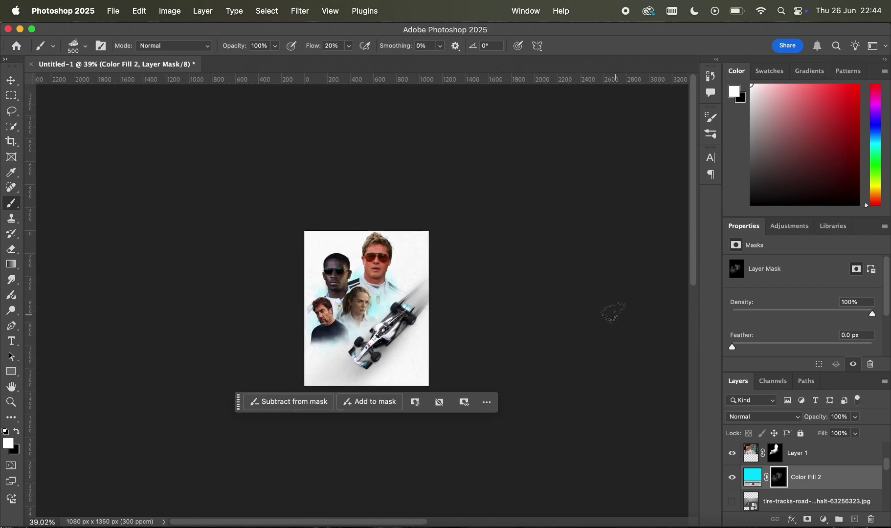
scroll(609, 311, "up", 8)
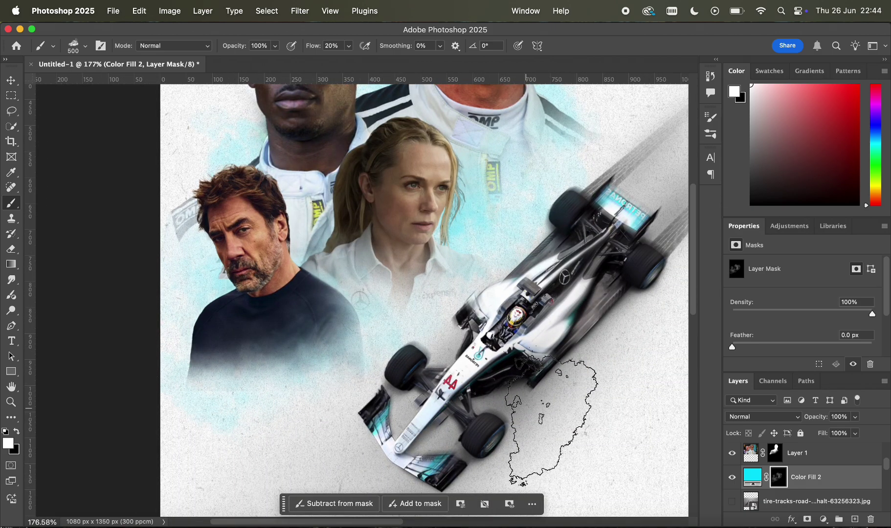
scroll(527, 421, "down", 7)
scroll(542, 418, "up", 6)
scroll(543, 413, "up", 3)
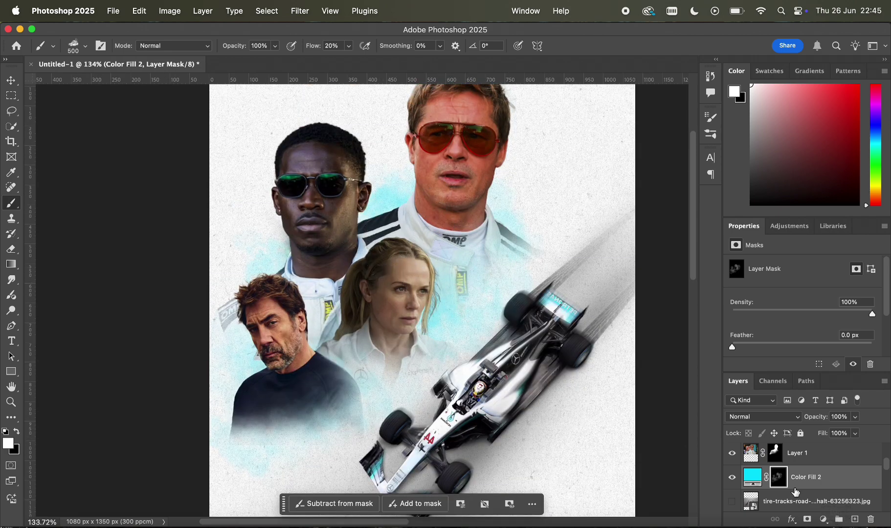
Change the cyan fill layer's color to dark grey 232e2f and return to the Brush tool
scroll(792, 493, "up", 1)
double_click(754, 499)
left_click_drag(615, 255, 646, 299)
left_click_drag(670, 270, 584, 320)
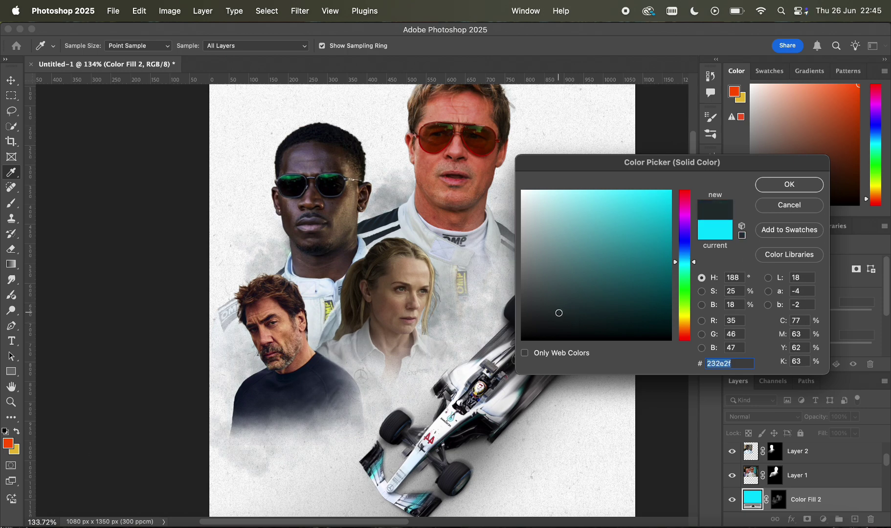
left_click(775, 192)
key("b")
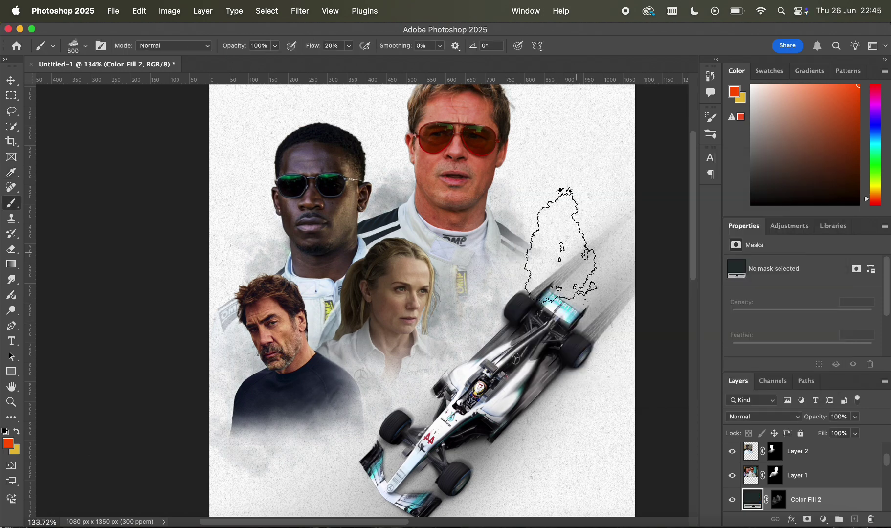
scroll(570, 249, "down", 6)
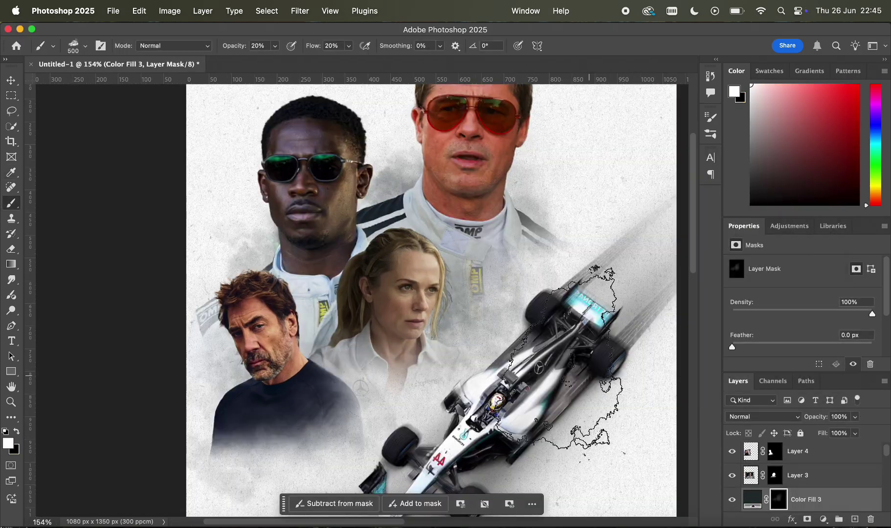
scroll(596, 428, "down", 4)
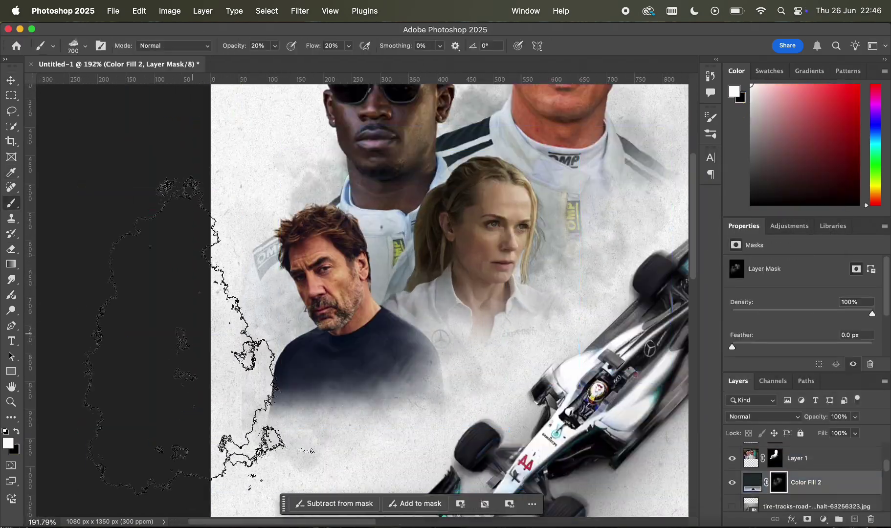
scroll(126, 141, "down", 3)
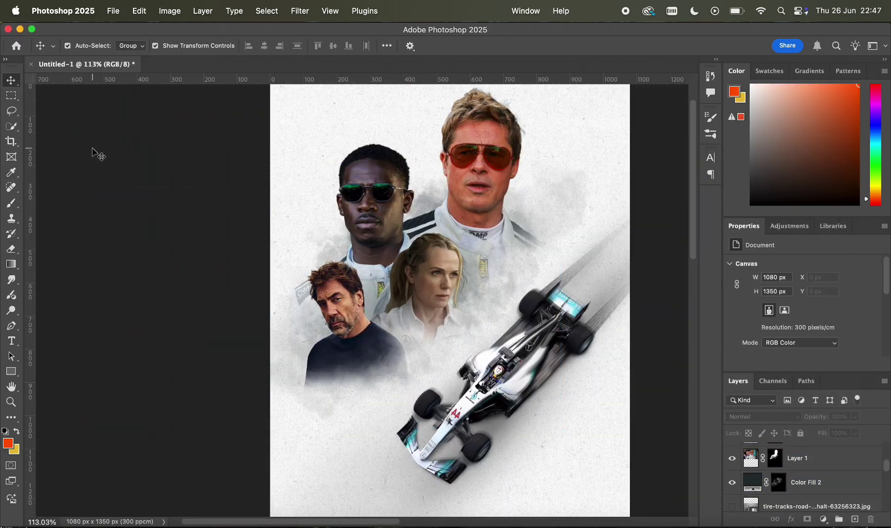
scroll(95, 153, "down", 2)
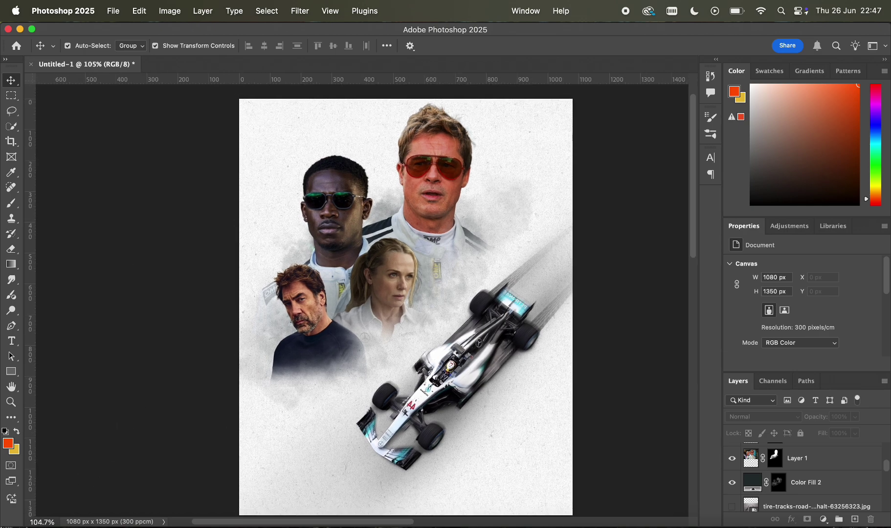
Place the Montmelo grandstand photo across the poster's width and trace the stand's outline with the Pen tool as a closed path
left_click_drag(370, 294, 372, 294)
key("Return")
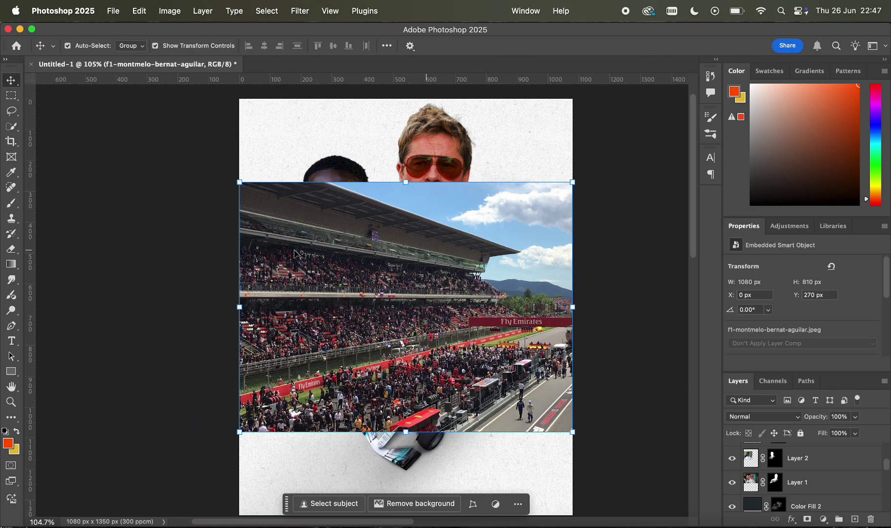
left_click(12, 326)
scroll(325, 344, "up", 5)
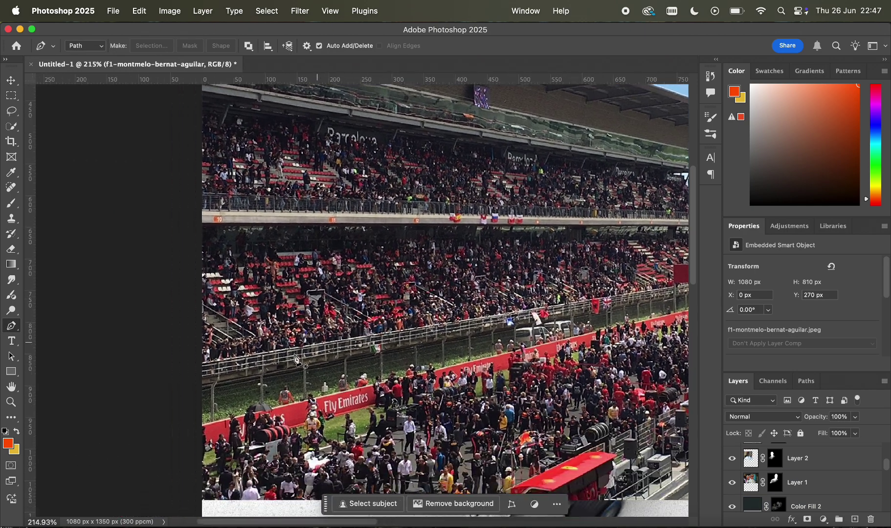
scroll(203, 393, "up", 5)
scroll(203, 393, "up", 5)
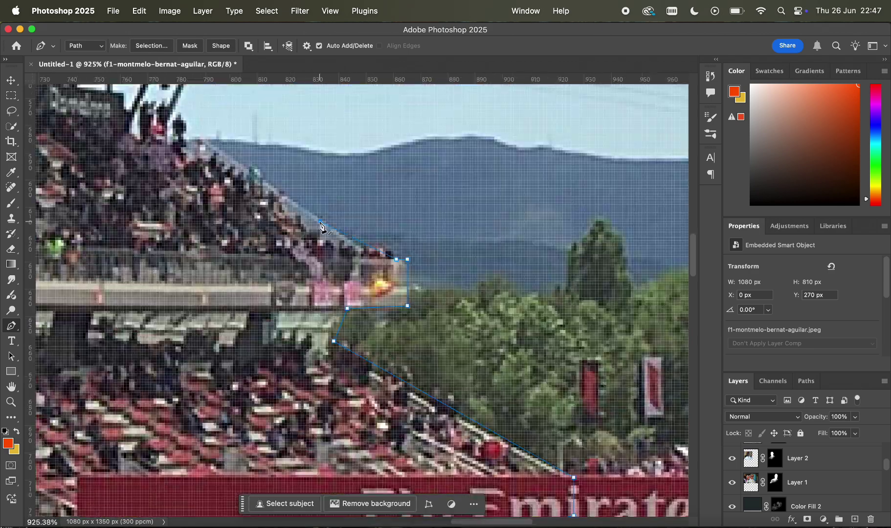
scroll(203, 392, "down", 4)
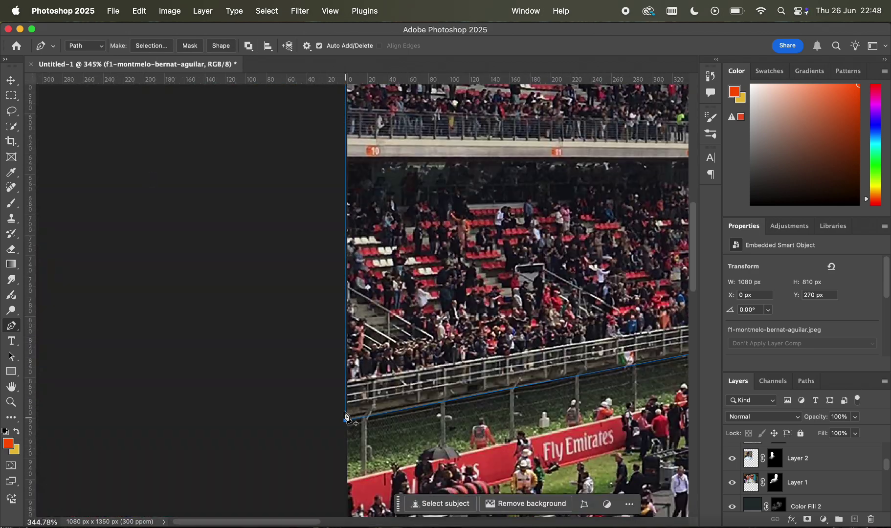
Convert the grandstand path into a new anti-aliased selection with 0 px feather and add it to the photo as a layer mask
left_click(151, 46)
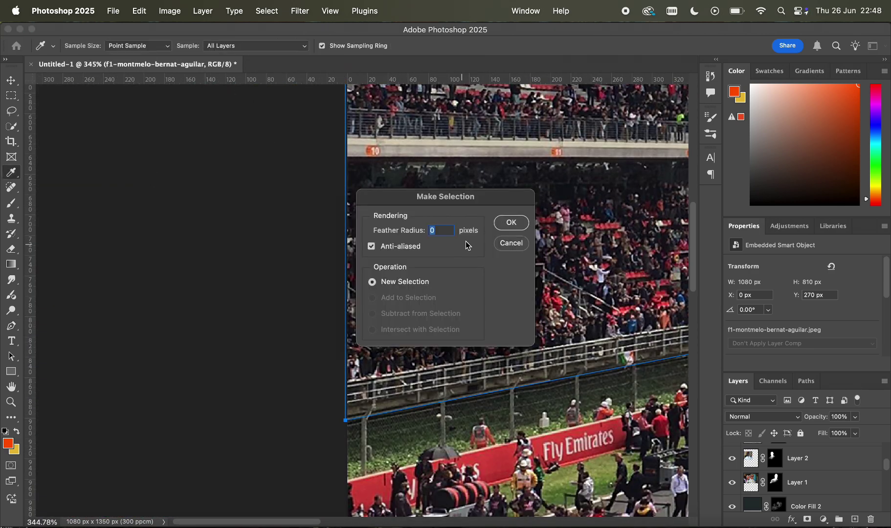
left_click(499, 226)
scroll(498, 225, "down", 10)
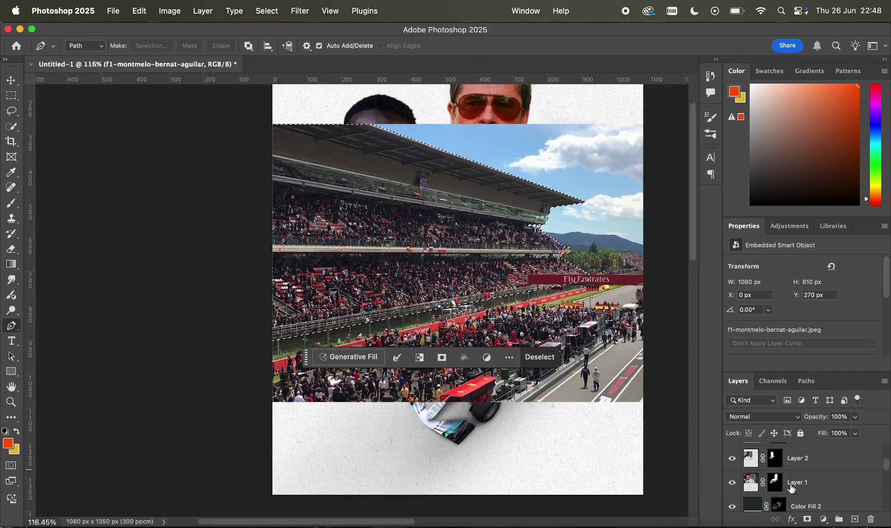
scroll(796, 482, "up", 3)
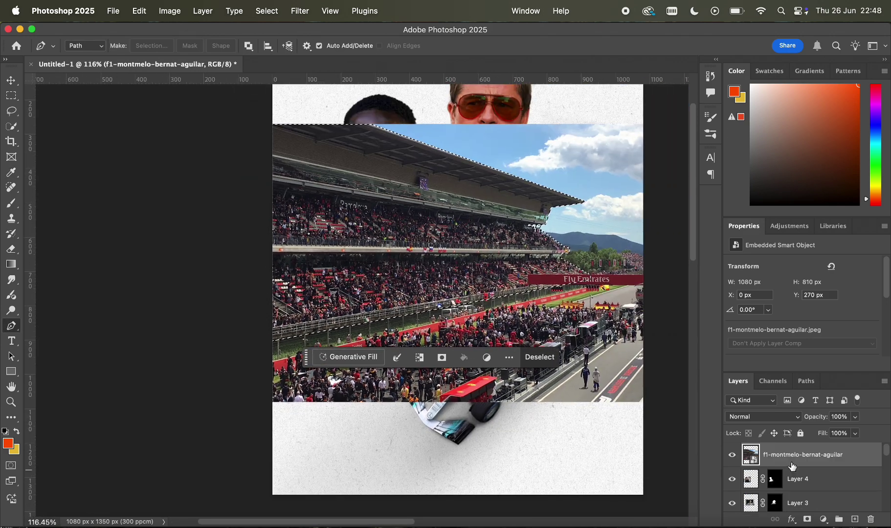
left_click(807, 520)
scroll(646, 390, "down", 3)
scroll(647, 388, "up", 2)
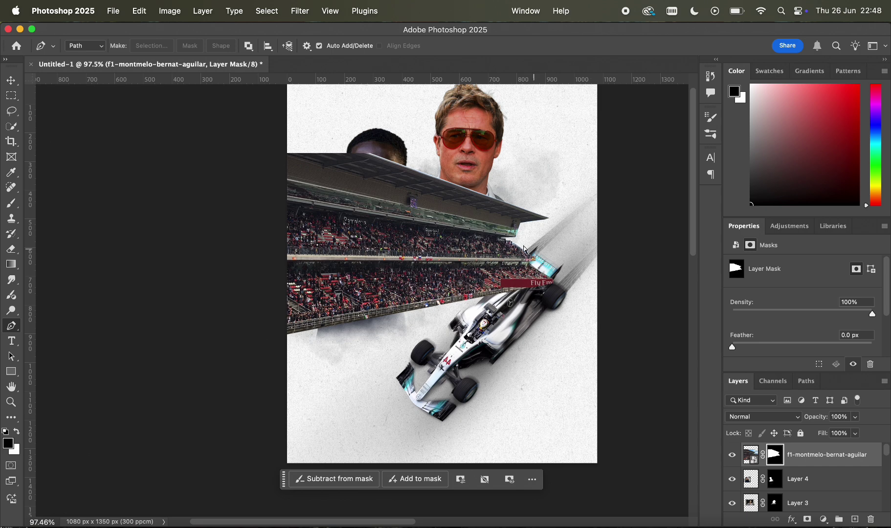
Move the masked grandstand to the poster's upper area and its layer directly above Color Fill 2, behind the portraits
key("super+t")
scroll(498, 254, "up", 2)
scroll(498, 254, "right", 2)
left_click_drag(472, 284, 470, 205)
key("Return")
key("p")
left_click_drag(808, 461, 767, 465)
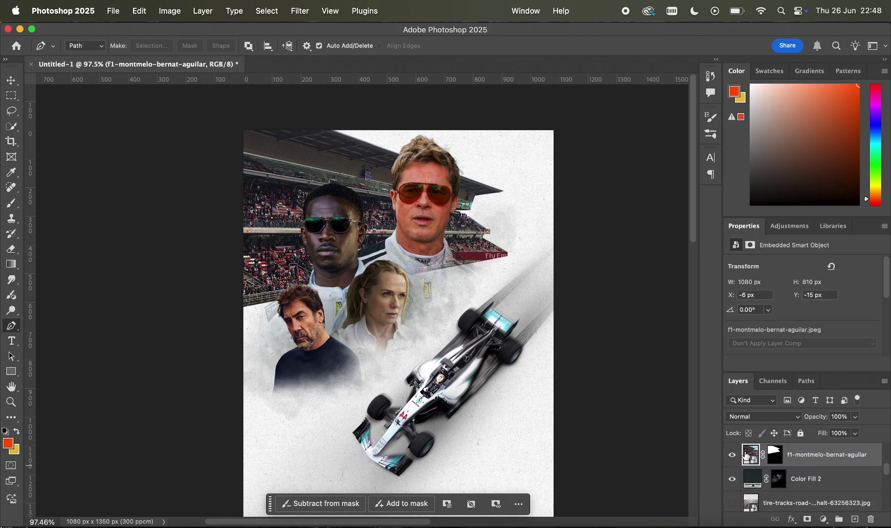
Transform the grandstand photo to a height of 912 px with a rotation of -2.21°, positioned at X -6 px and Y -59 px
left_click(751, 455)
scroll(642, 380, "down", 3)
scroll(642, 380, "down", 2)
scroll(593, 291, "up", 8)
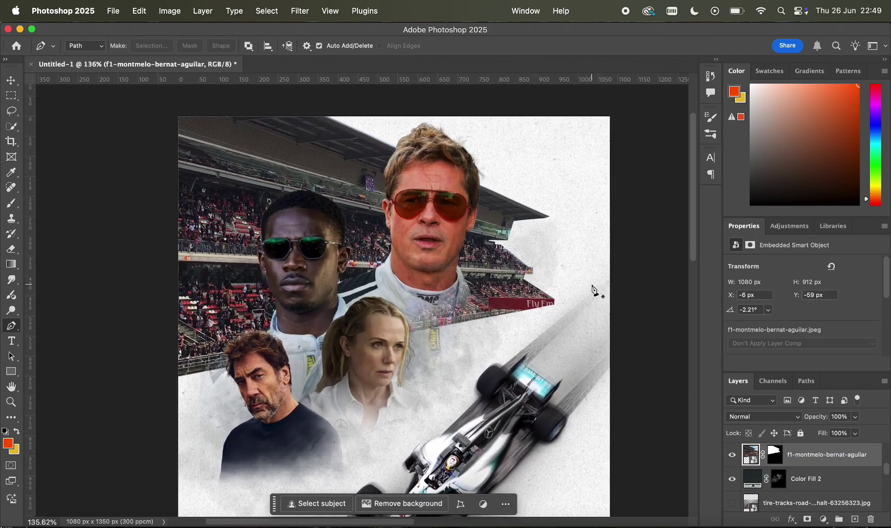
scroll(593, 290, "down", 4)
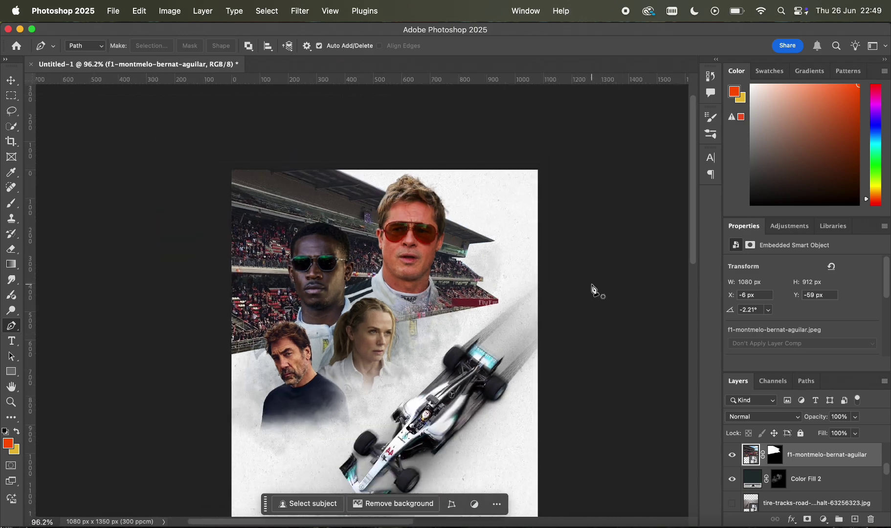
scroll(593, 291, "up", 4)
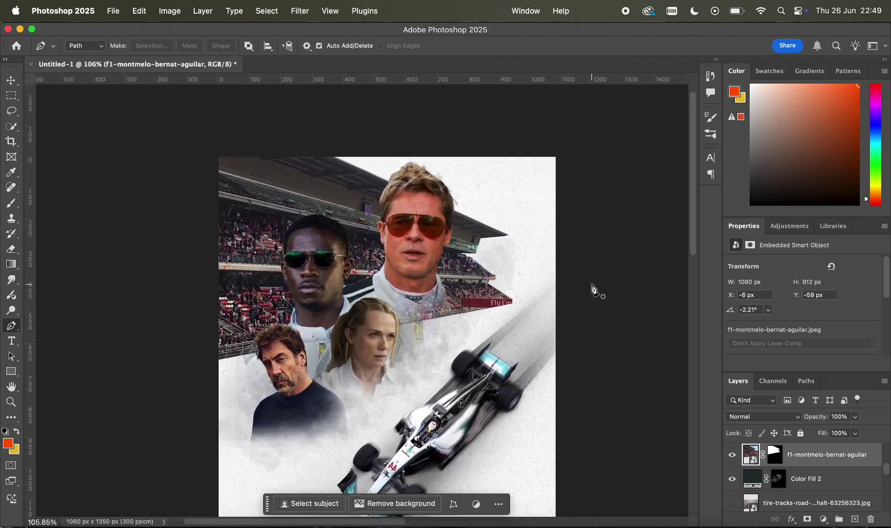
scroll(593, 291, "up", 2)
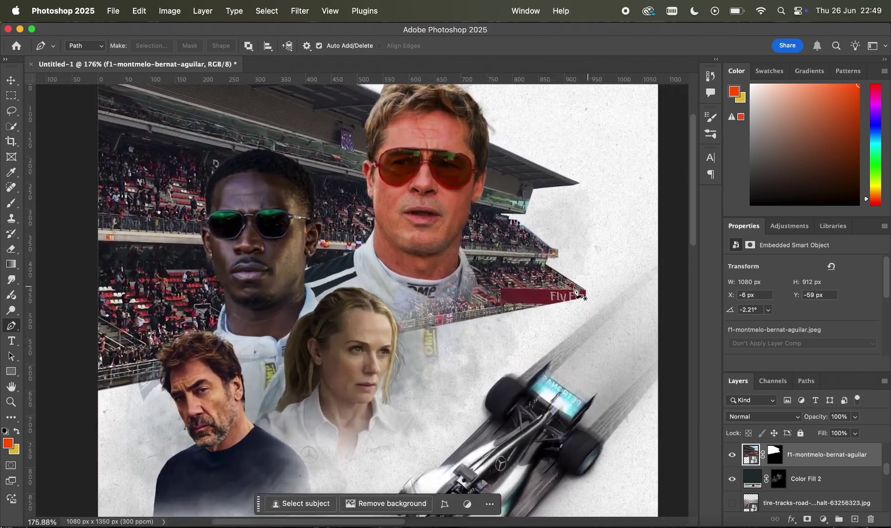
Try to fade the grandstand's lower edge on its layer mask with a 300 px black smoke brush at 50% opacity
left_click(776, 455)
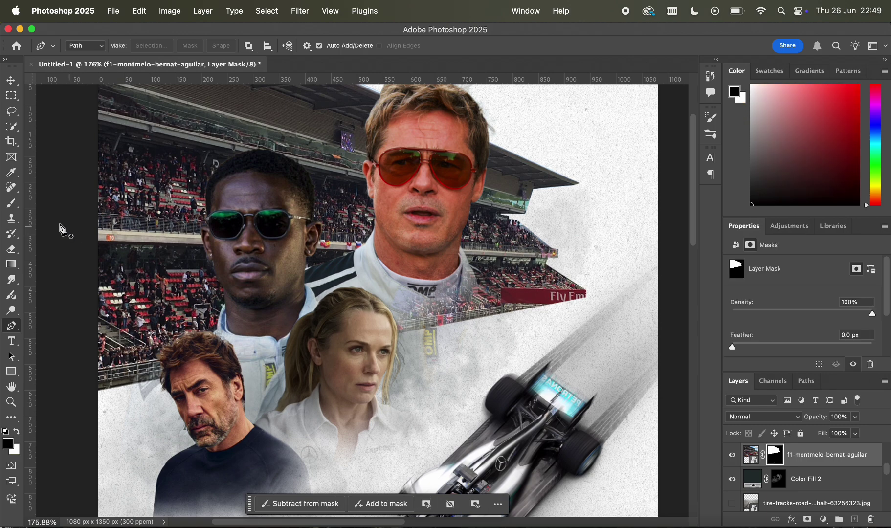
key("b")
scroll(98, 235, "down", 3)
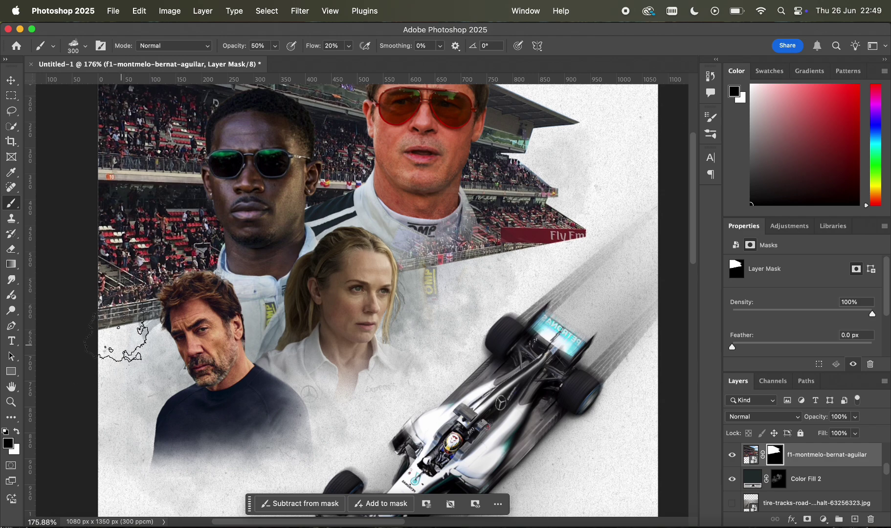
left_click_drag(110, 319, 137, 335)
key("super+z")
Fade the grandstand's lower edge into the paper on its layer mask with black smoke-brush strokes at 100% opacity, up to 500 px
left_click_drag(235, 46, 294, 53)
mouse_move(171, 308)
left_mouse_down()
mouse_move(63, 353)
mouse_move(195, 239)
left_mouse_up()
scroll(297, 235, "up", 5)
key("[")
mouse_move(307, 248)
left_mouse_down()
mouse_move(521, 204)
mouse_move(400, 269)
mouse_move(453, 169)
left_mouse_up()
scroll(418, 239, "down", 2)
scroll(418, 239, "left", 10)
key("]")
key("]")
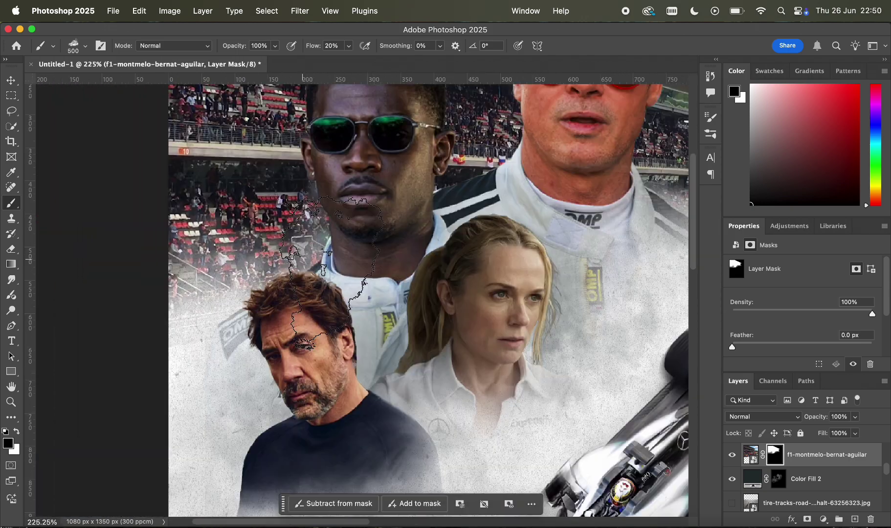
scroll(472, 302, "down", 5)
scroll(471, 302, "up", 4)
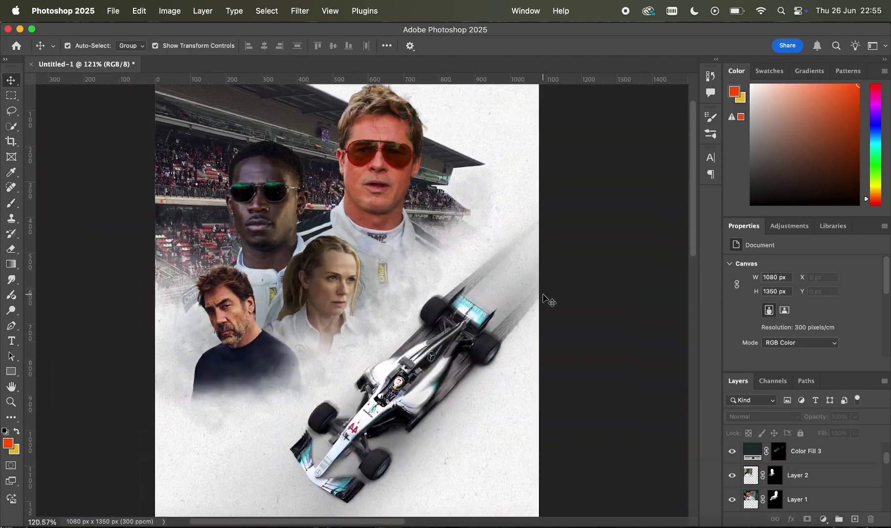
Add a Gradient Map adjustment above the grandstand photo and clip it to that layer
scroll(543, 294, "up", 2)
scroll(543, 295, "up", 2)
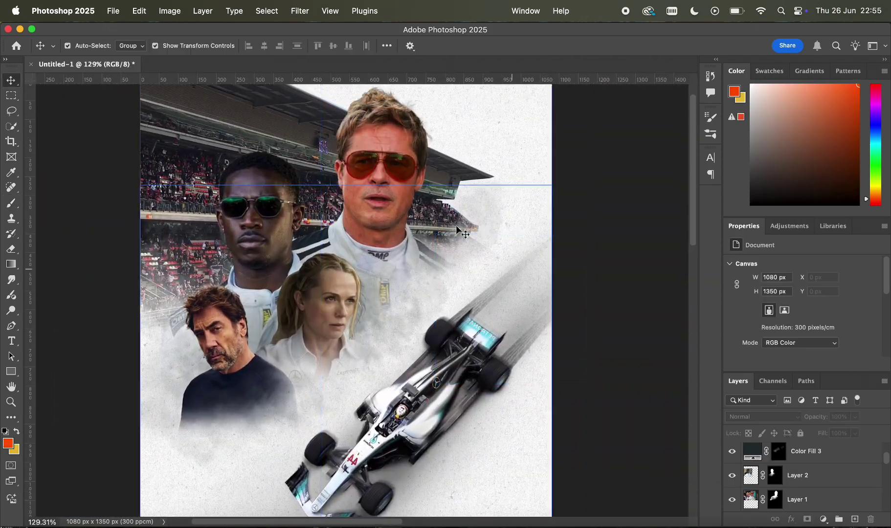
left_click(310, 135)
left_click(824, 518)
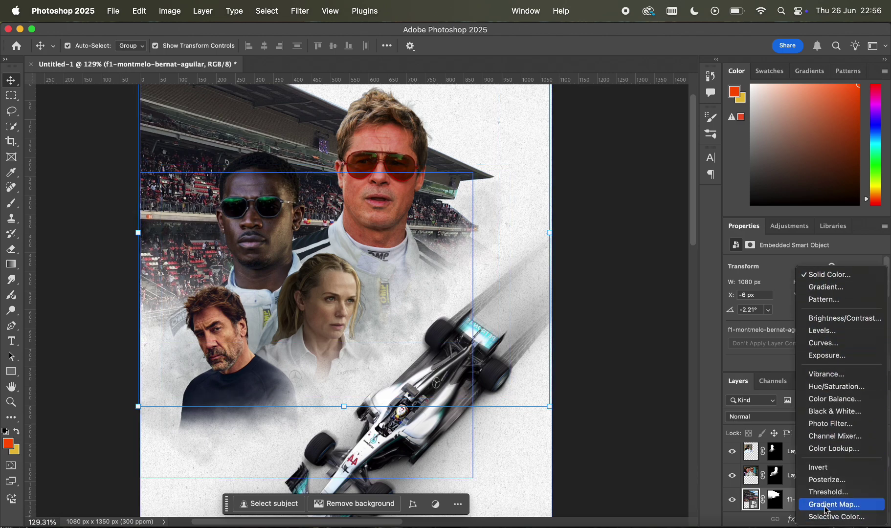
left_click(826, 505)
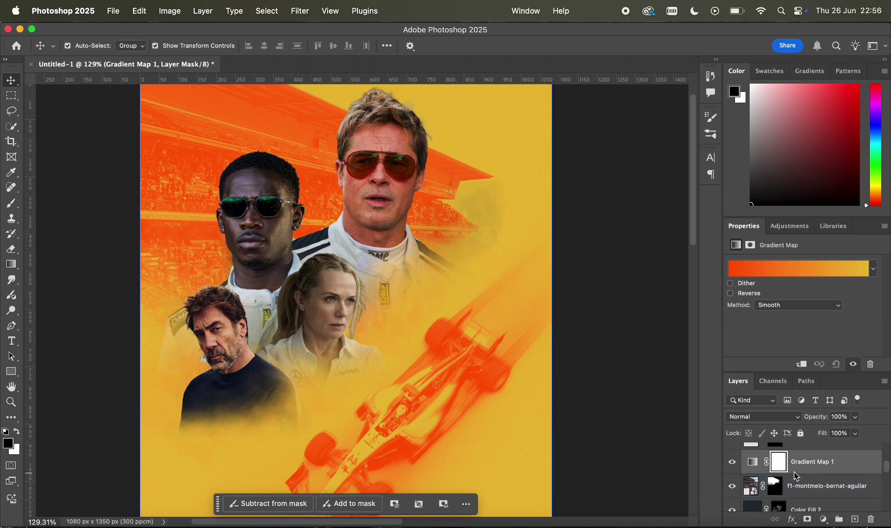
left_click(803, 367)
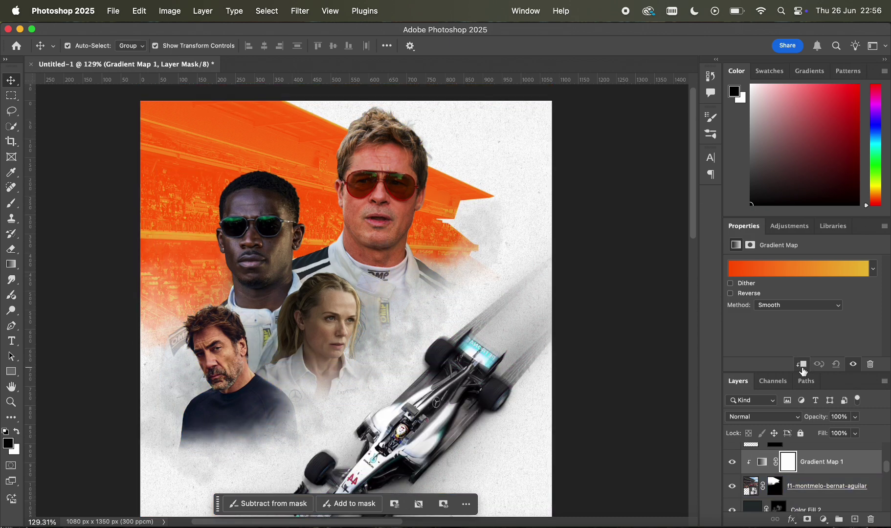
Change the gradient map's highlight stop at location 100 to bright cyan
left_click(805, 272)
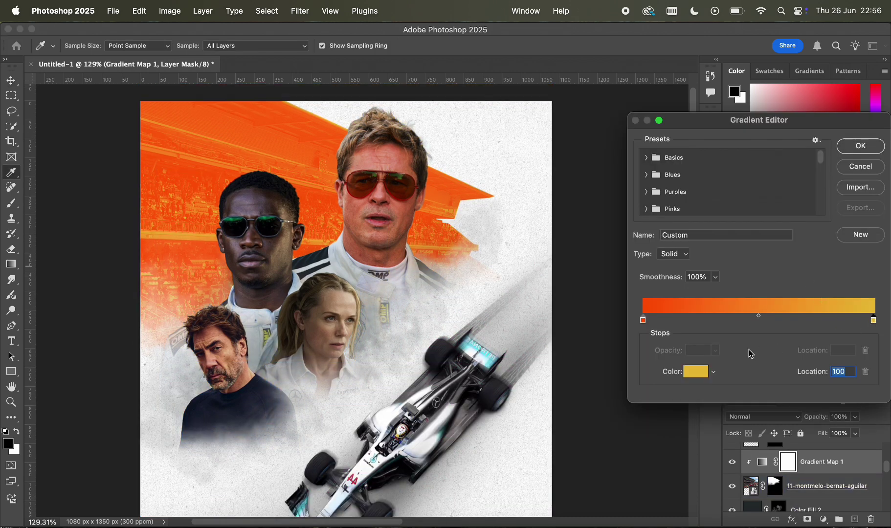
left_click(696, 371)
left_click(688, 264)
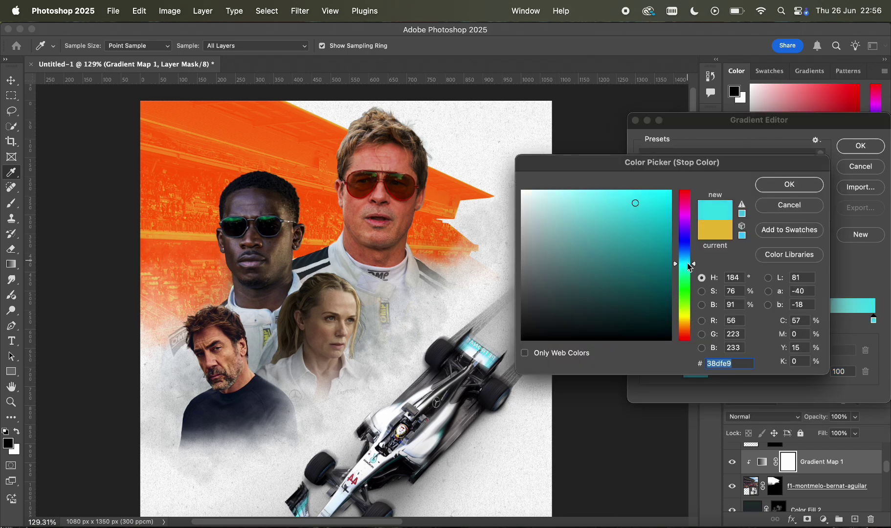
left_click(780, 184)
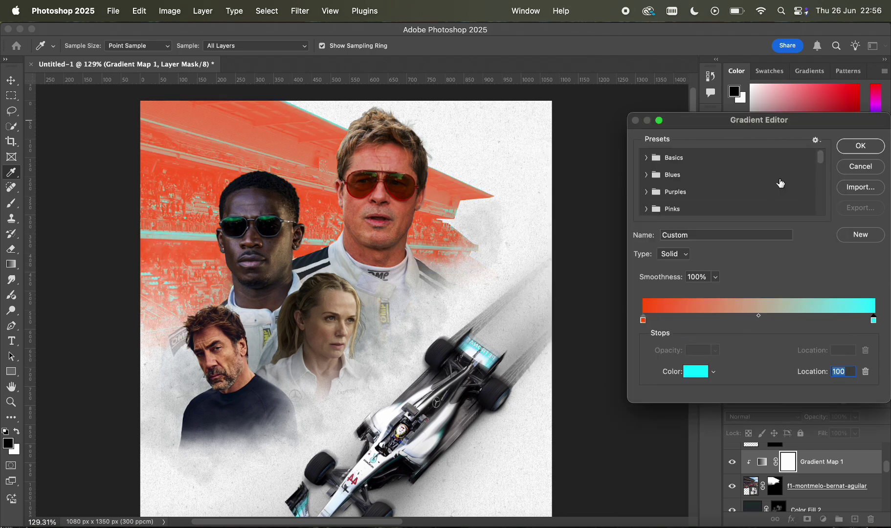
Change the gradient map's shadow stop at location 0 to dark teal 051d1e and apply the gradient
left_click(693, 373)
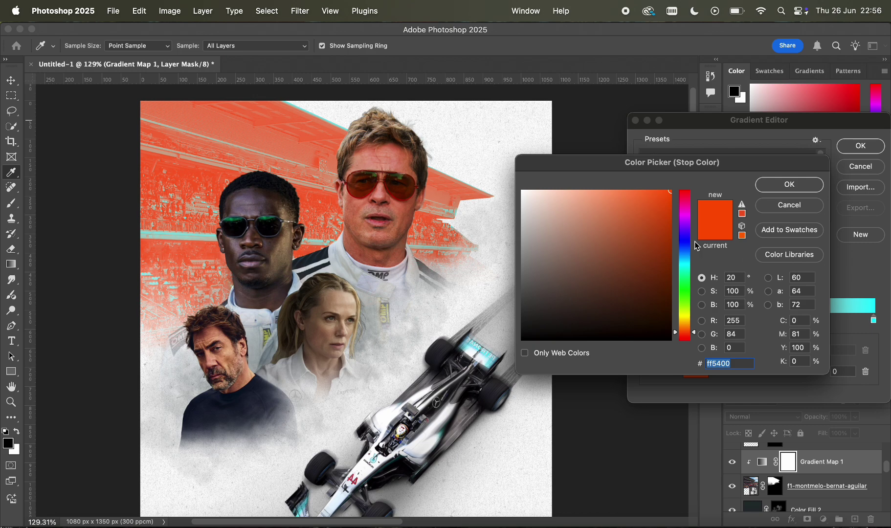
left_click(683, 264)
left_click(669, 269)
mouse_move(669, 269)
left_mouse_down()
mouse_move(668, 293)
mouse_move(648, 317)
left_mouse_up()
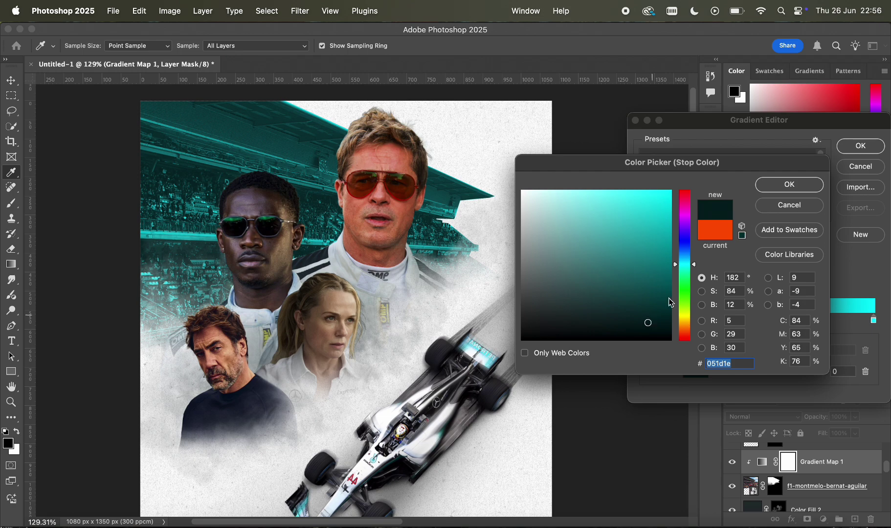
left_click(786, 189)
left_click(860, 146)
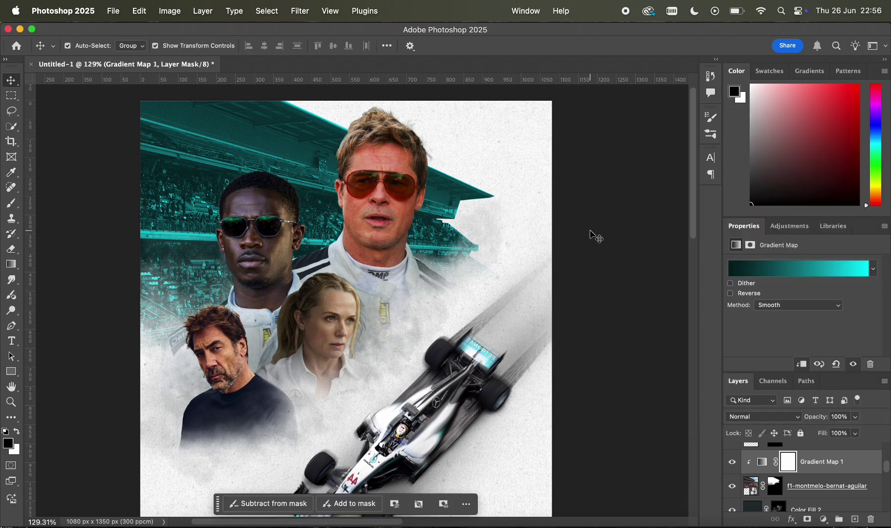
Set the grandstand's Gradient Map layer to the Darker Color blend mode
scroll(593, 236, "down", 6)
scroll(593, 236, "up", 3)
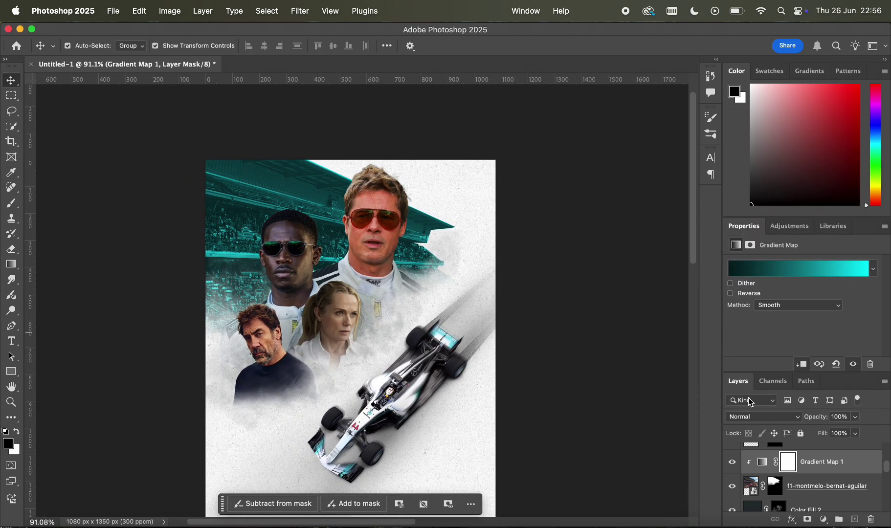
left_click(747, 417)
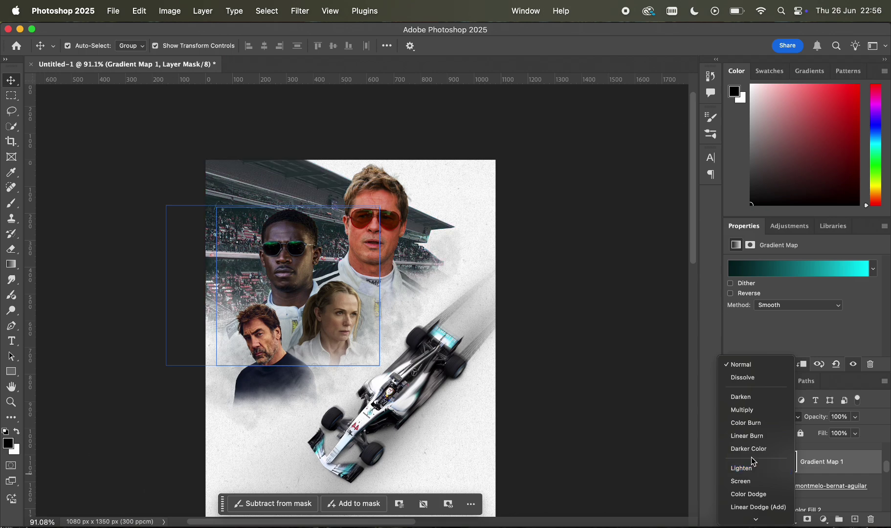
left_click(754, 449)
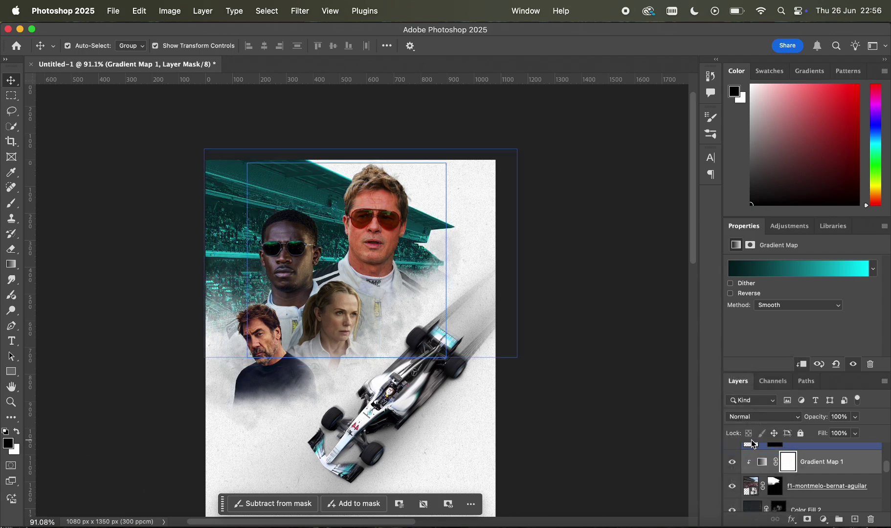
scroll(613, 368, "down", 3)
scroll(613, 368, "up", 5)
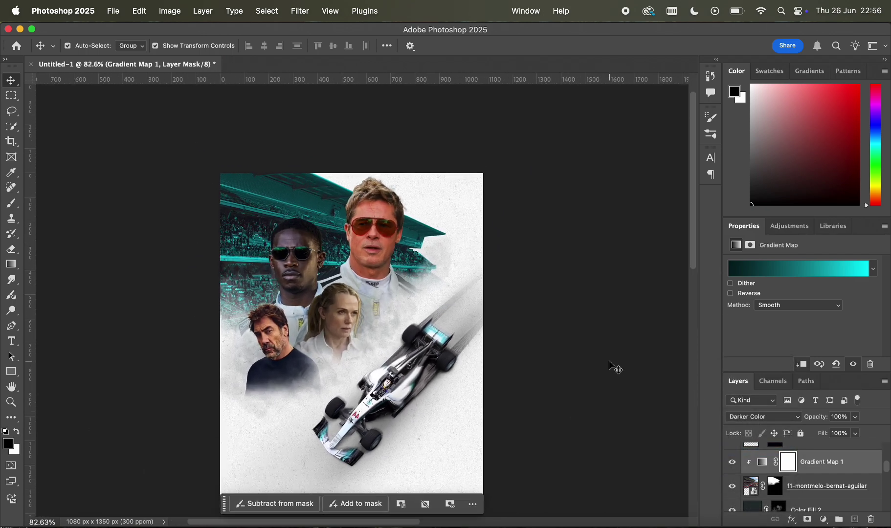
Add a bright cyan Solid Color fill layer directly above the grandstand's gradient map
left_click(824, 519)
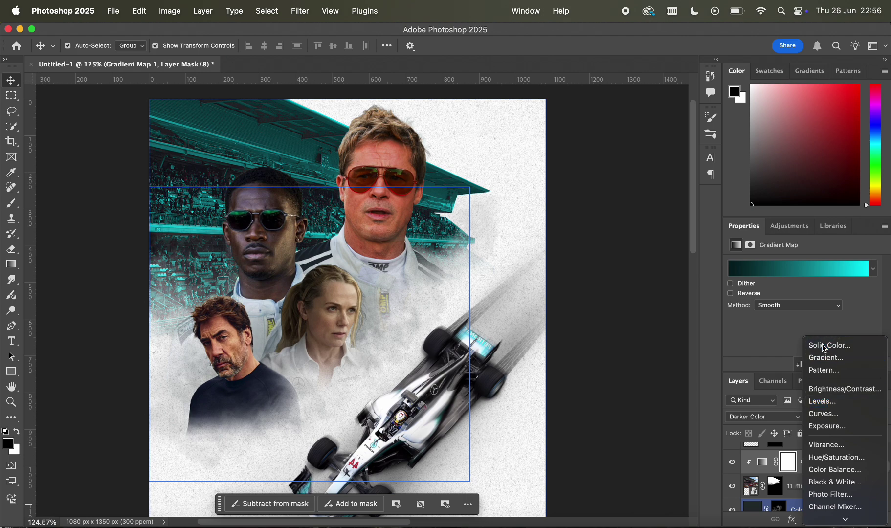
left_click(825, 346)
left_click_drag(641, 248, 709, 158)
left_click_drag(689, 266, 689, 265)
left_click(789, 184)
key("v")
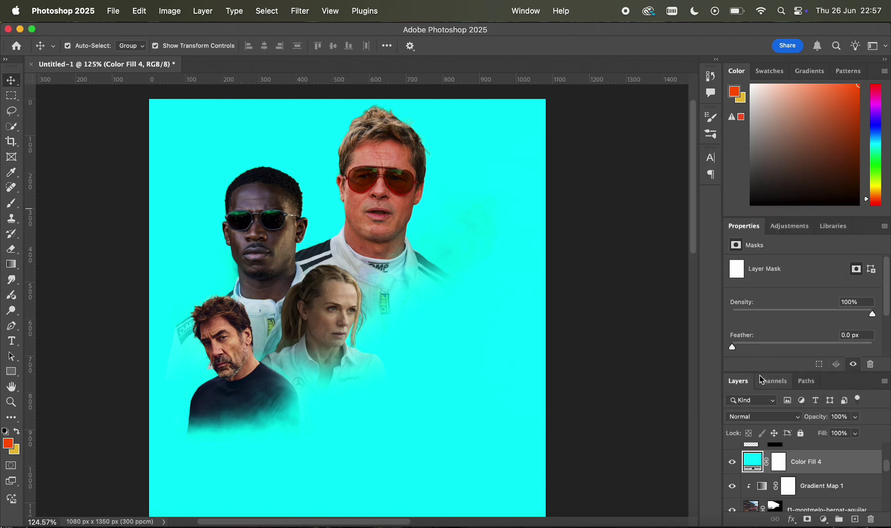
Set the cyan fill to Linear Dodge (Add) and invert its layer mask to black
left_click(761, 416)
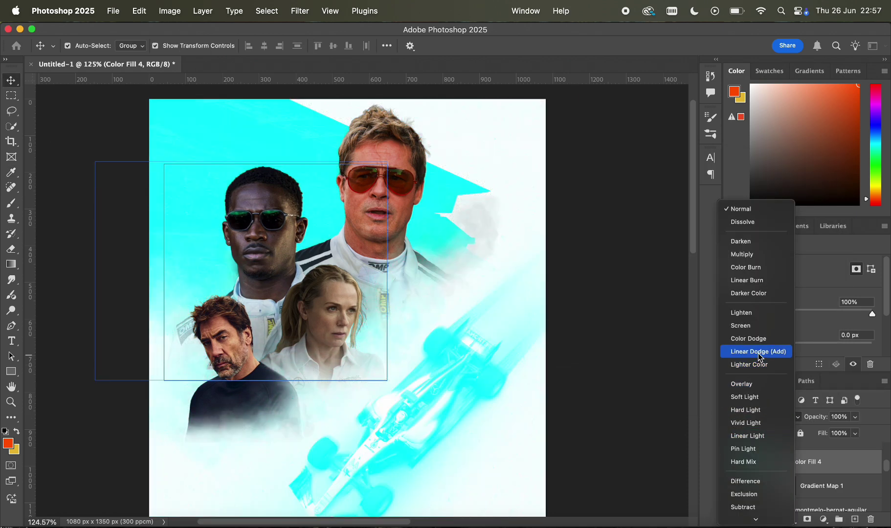
left_click(761, 352)
left_click(784, 460)
key("d")
key("super+i")
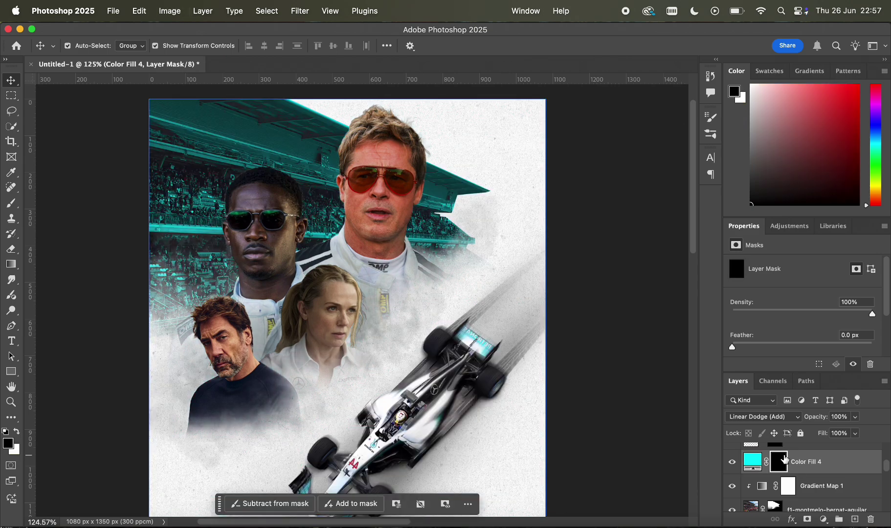
Paint a cyan glow behind the portraits and near the car's rear with a soft white brush from 600 px on the fill's mask
left_click(12, 202)
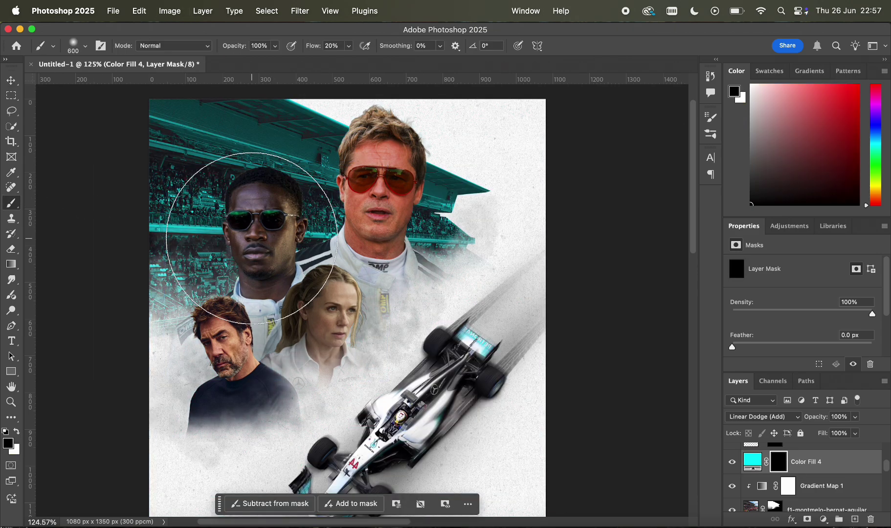
key("x")
mouse_move(312, 252)
left_mouse_down()
mouse_move(287, 239)
mouse_move(367, 259)
left_mouse_up()
scroll(527, 223, "down", 5)
scroll(362, 298, "up", 5)
scroll(362, 298, "down", 3)
key("bracketright")
key("bracketright")
left_click(463, 346)
scroll(462, 346, "down", 4)
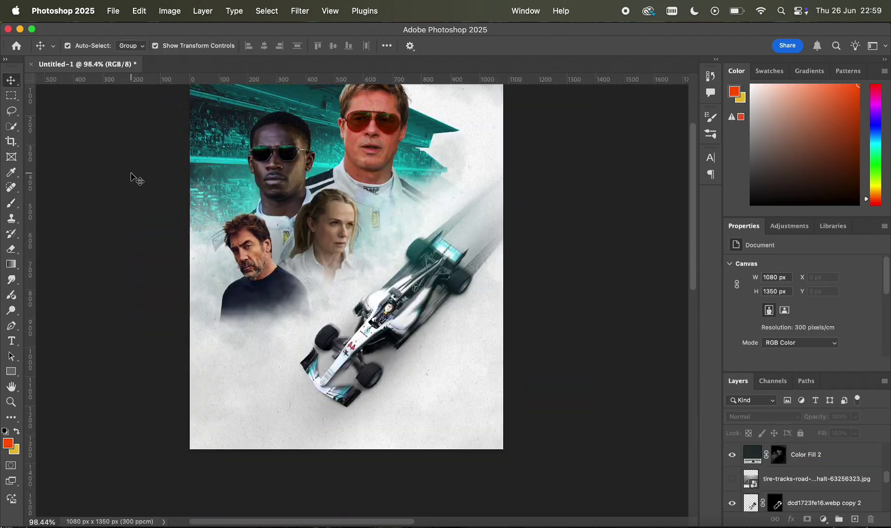
Open the Camera Raw Filter on Layer 1, the portrait with red sunglasses, and increase its Clarity
scroll(131, 180, "up", 5)
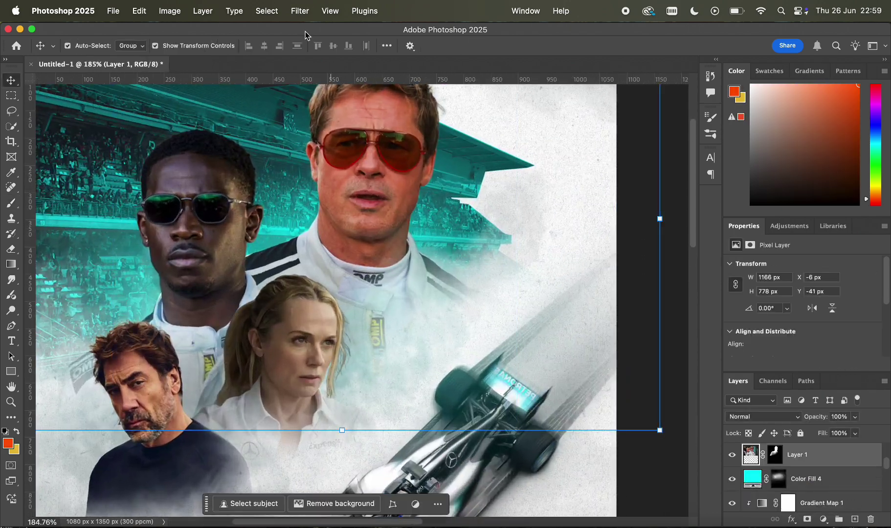
left_click(299, 11)
left_click(322, 122)
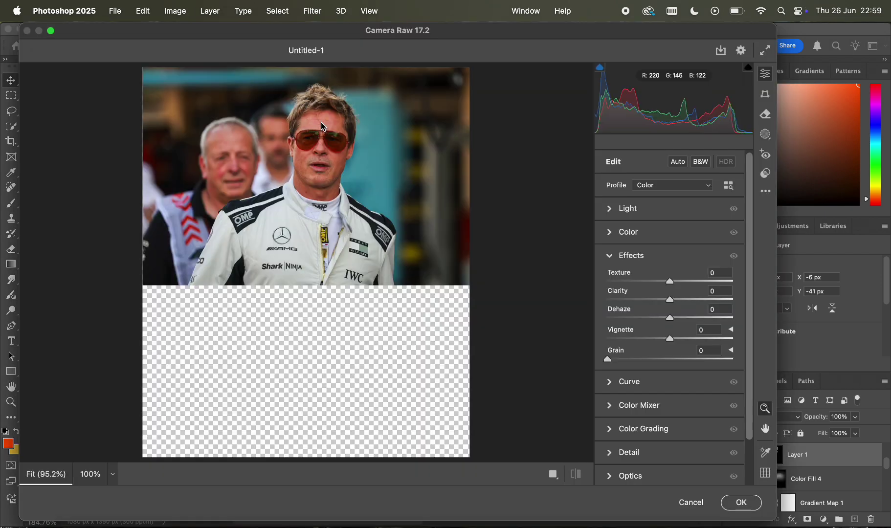
left_click(388, 198)
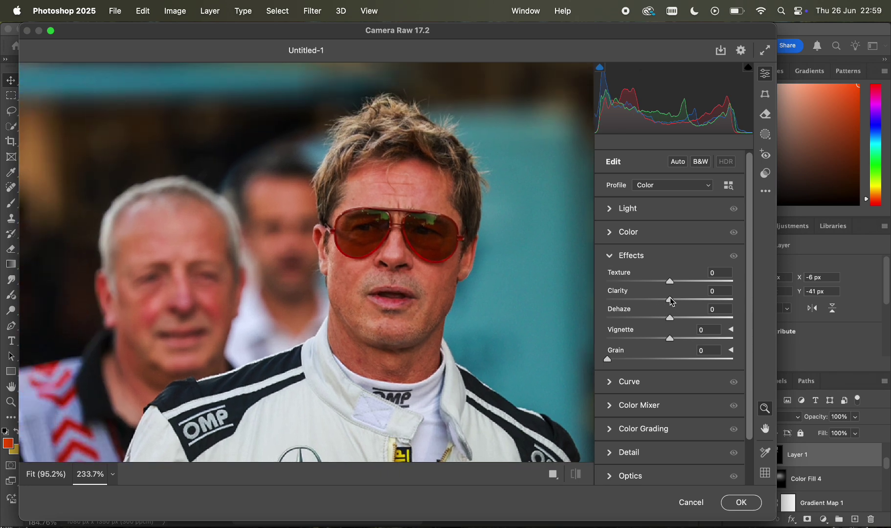
left_click_drag(688, 297, 679, 253)
Set the portrait's Contrast to +14, Shadows to +29 and Whites to +24, with curve Lights at -32 and Darks at +30
left_click(644, 214)
left_click(674, 289)
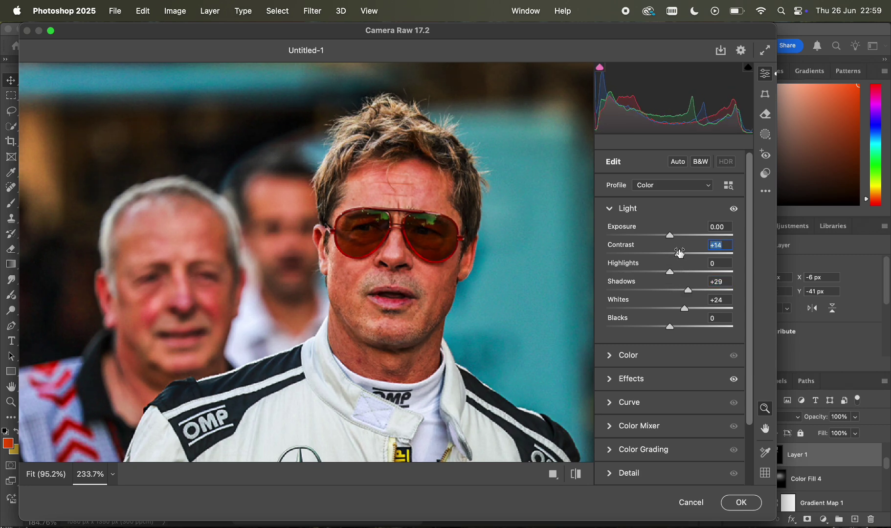
scroll(683, 318, "down", 3)
left_click(666, 338)
left_click_drag(671, 409, 660, 410)
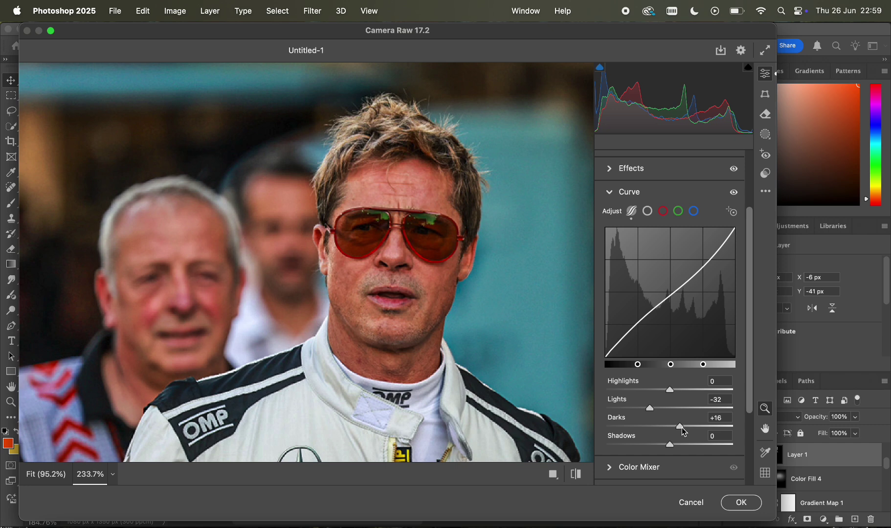
scroll(690, 426, "down", 2)
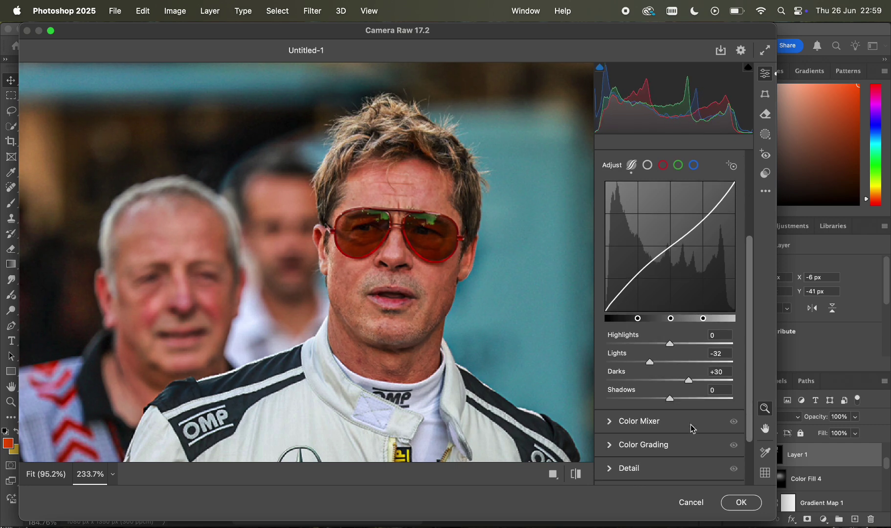
Add slight Sharpening to the portrait and apply the Camera Raw adjustments
left_click(638, 469)
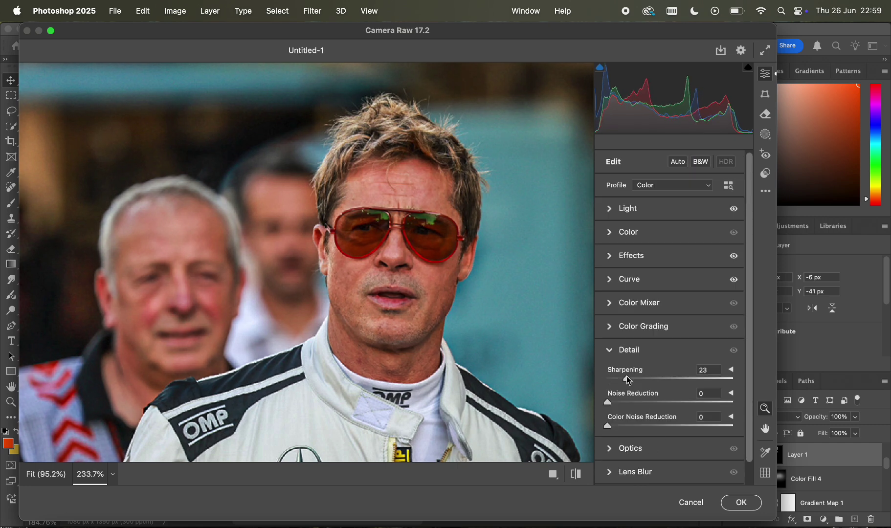
left_click_drag(626, 376, 619, 376)
left_click(742, 503)
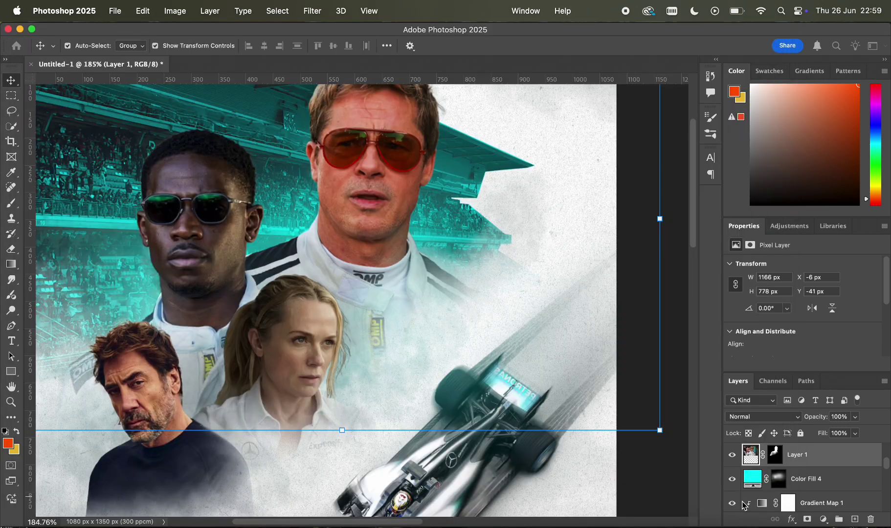
Select the red-sunglasses portrait on Layer 1 and adjust its tones with a direct image adjustment
left_click(788, 500)
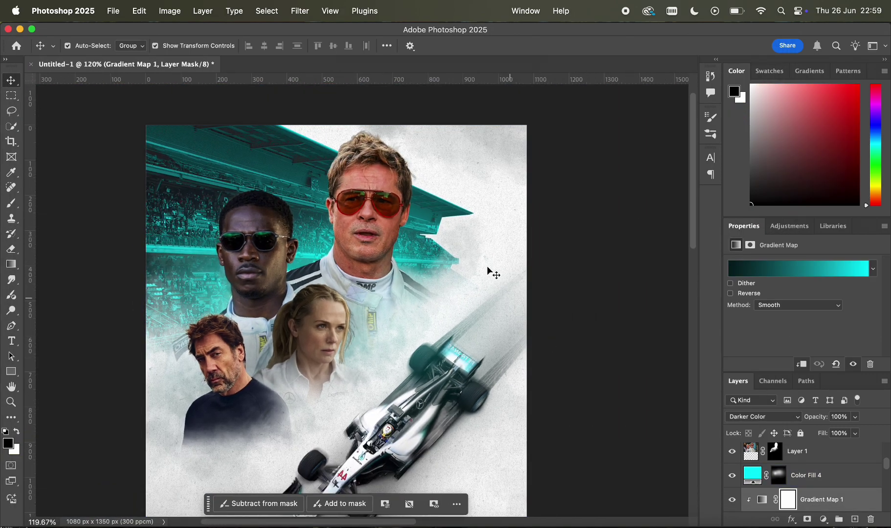
left_click(490, 272)
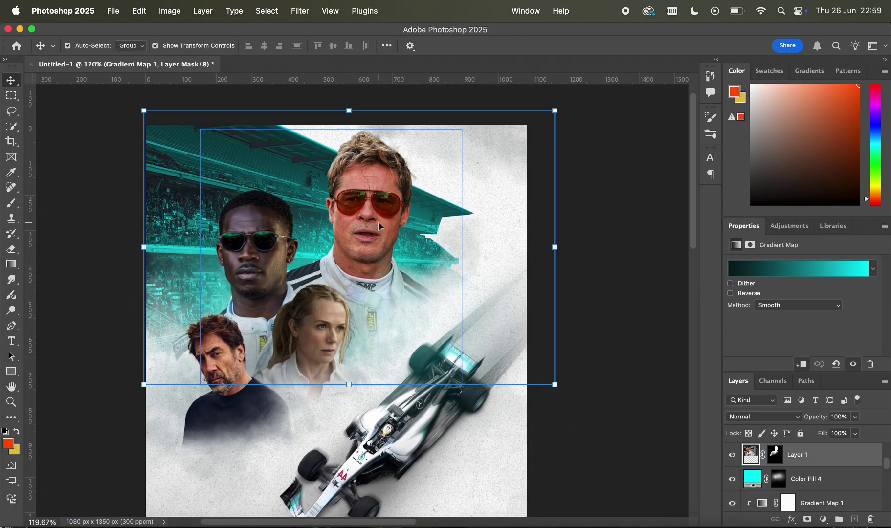
scroll(378, 222, "up", 5)
left_click(168, 10)
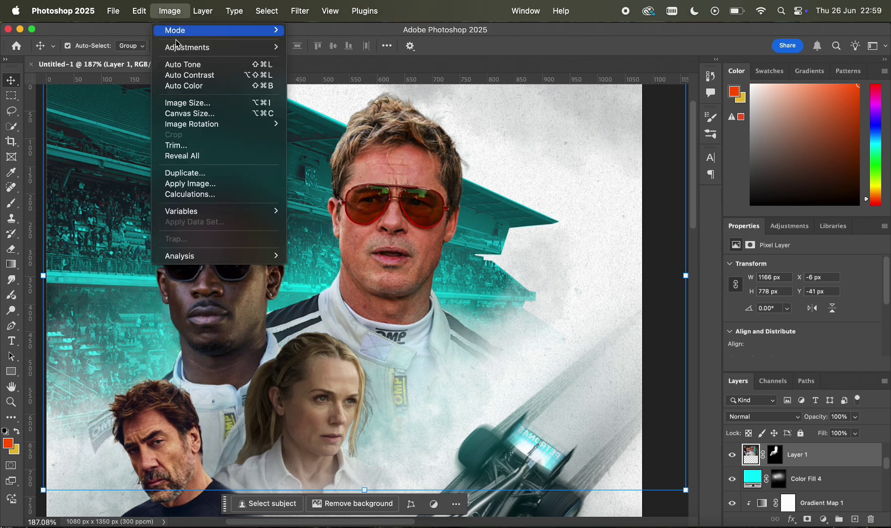
mouse_move(235, 48)
left_click(338, 237)
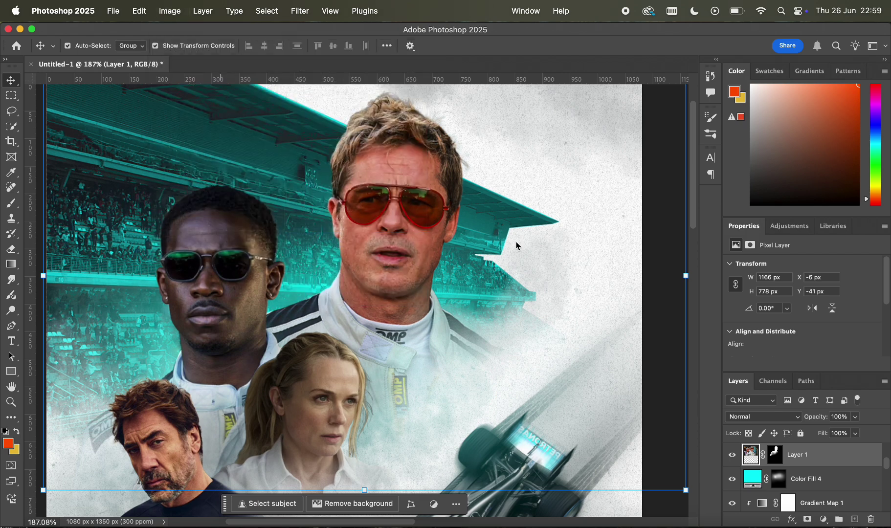
mouse_move(591, 420)
left_mouse_down()
mouse_move(572, 420)
mouse_move(583, 420)
left_mouse_up()
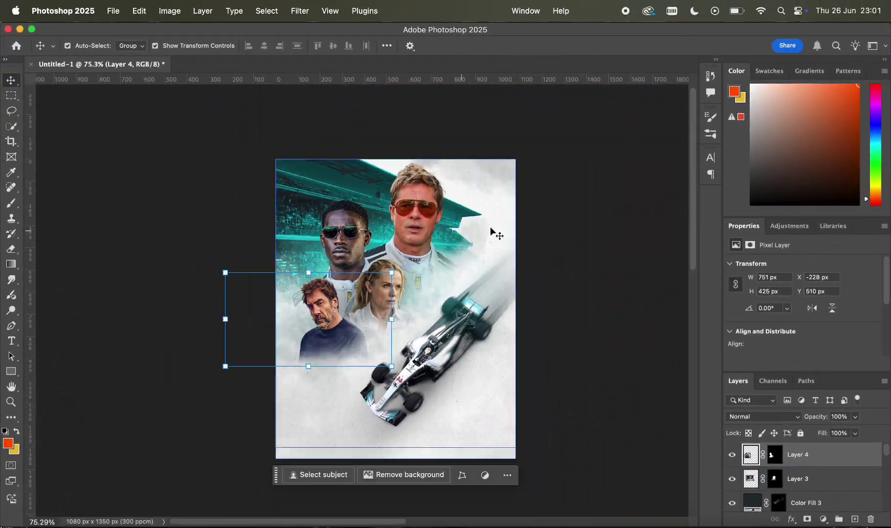
Select the red-sunglasses portrait on Layer 1 and add a new empty layer clipped above it
left_click(594, 246)
key("super+minus")
key("super+minus")
scroll(594, 245, "up", 10)
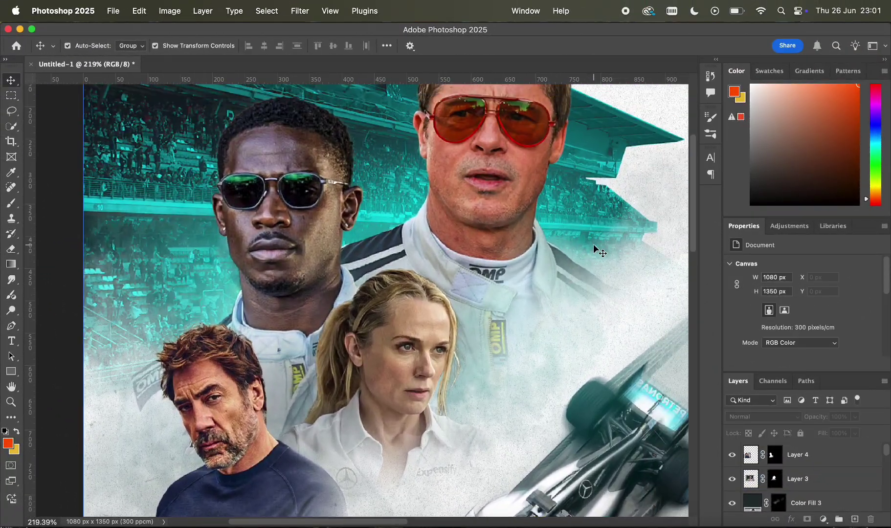
left_click(593, 246)
scroll(593, 246, "down", 5)
scroll(594, 245, "up", 4)
scroll(594, 245, "up", 2)
left_click(481, 216)
left_click(855, 520)
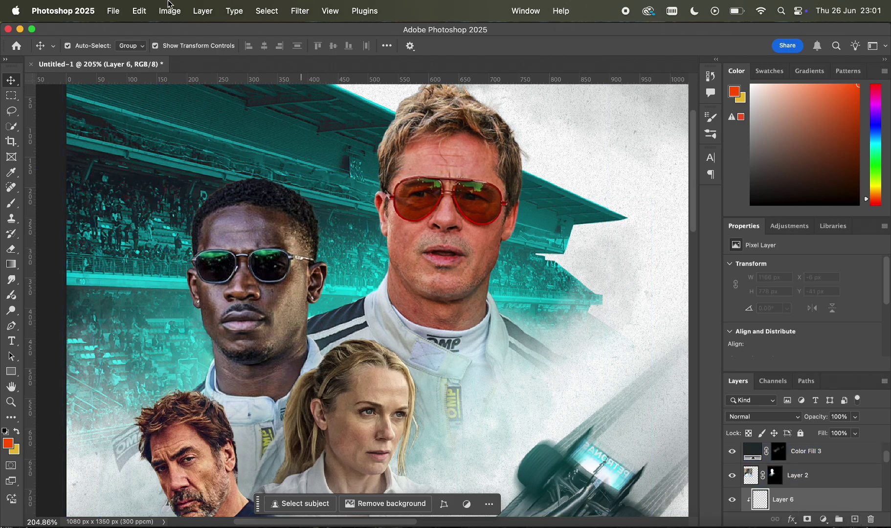
Fill the clipped Layer 6 with 50% gray at 100% opacity and set its blend mode to Overlay
left_click(136, 4)
left_click(157, 170)
left_click(142, 5)
left_click(141, 194)
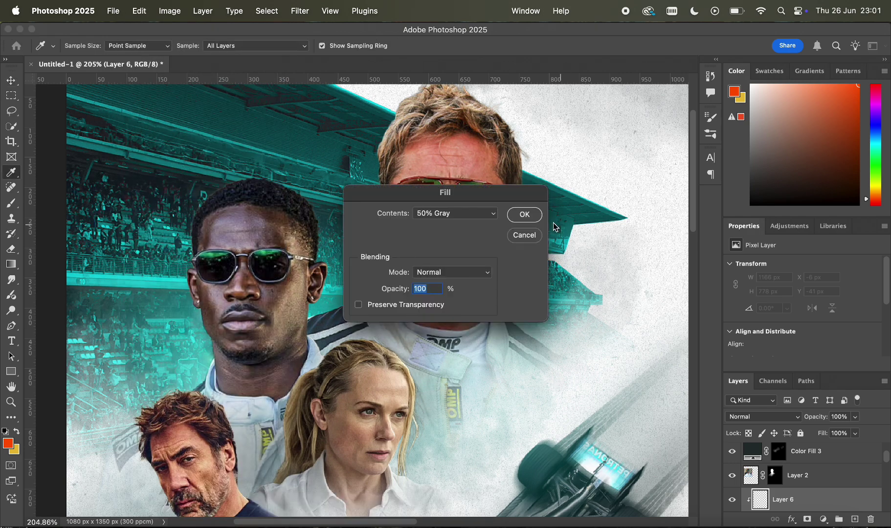
key("super+f")
left_click(499, 34)
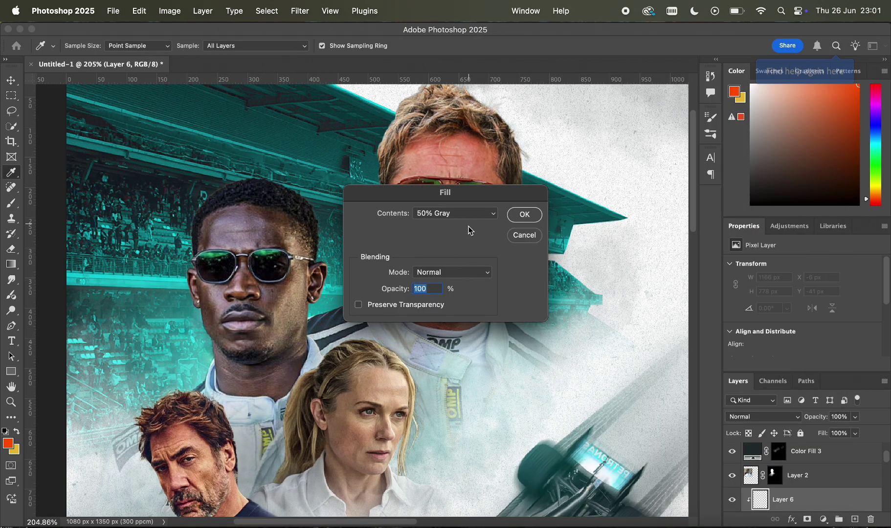
left_click(523, 216)
scroll(803, 477, "down", 2)
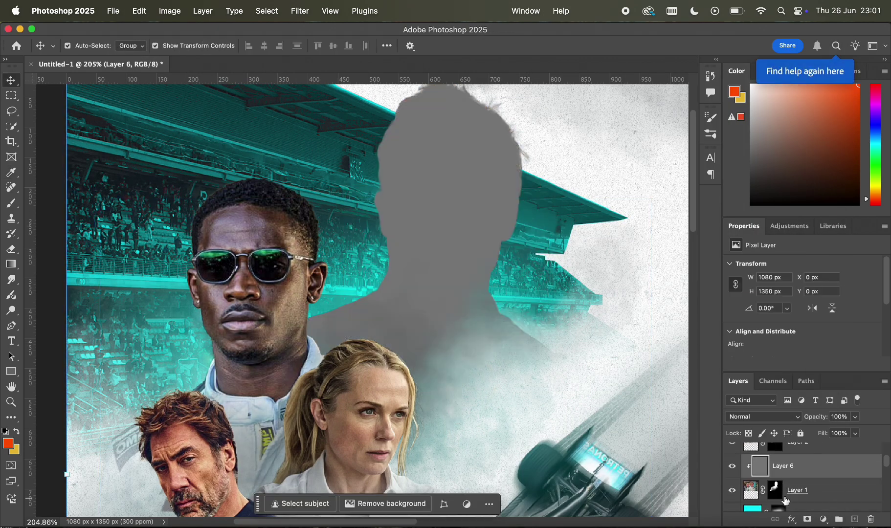
left_click(753, 417)
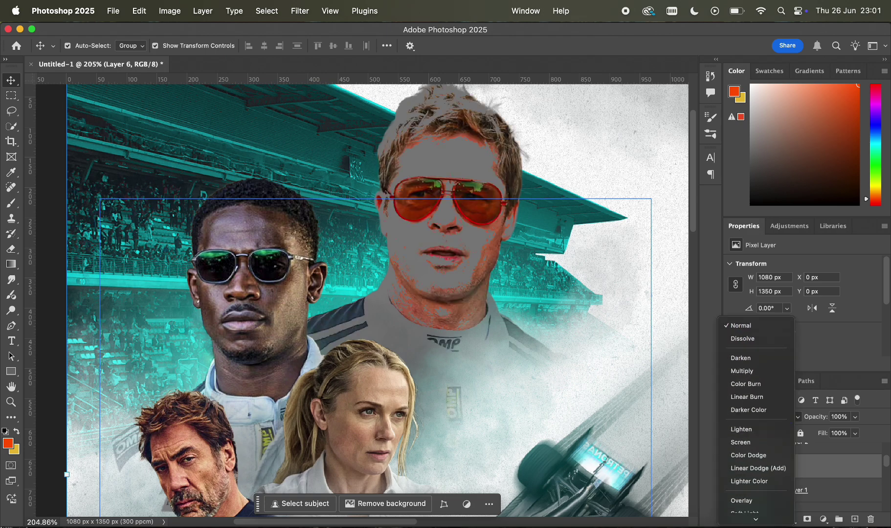
left_click(743, 475)
Burn midtone shadows on the red-sunglasses portrait's face and neck with a 30 px brush at 20% exposure
left_click(12, 310)
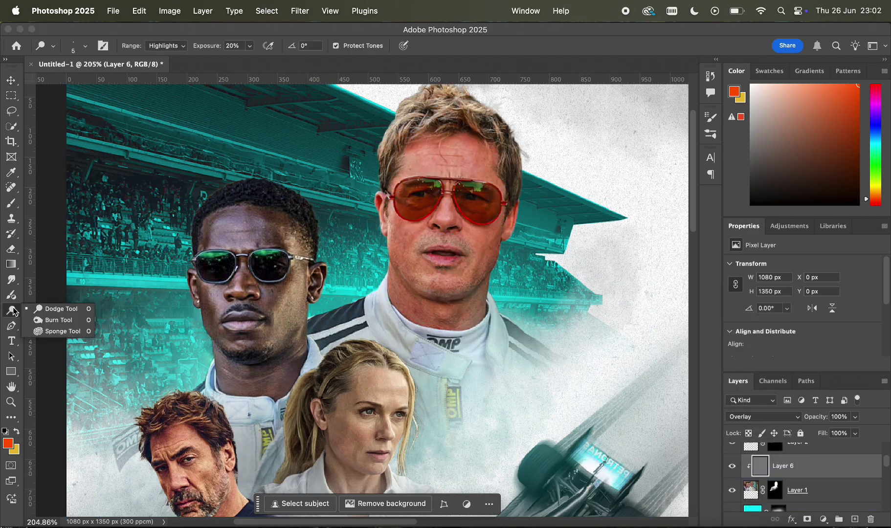
left_click(43, 321)
scroll(456, 254, "up", 5)
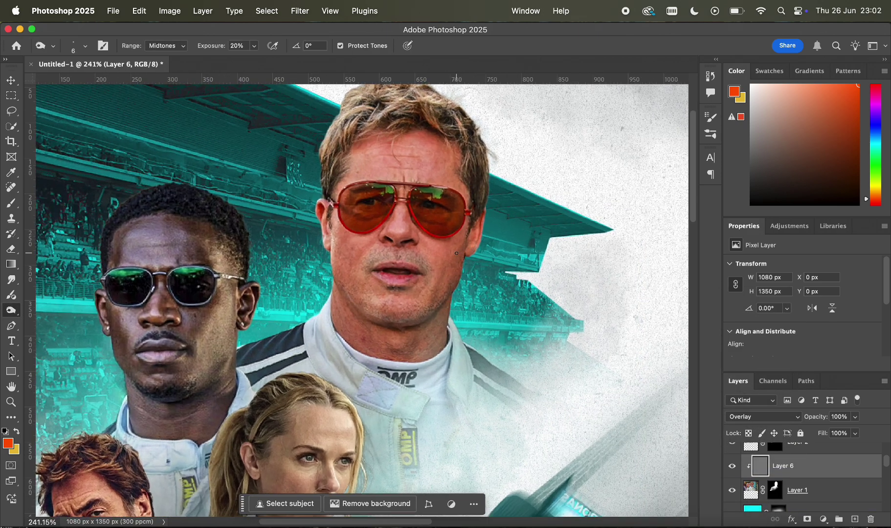
scroll(456, 253, "up", 1)
scroll(456, 254, "right", 1)
key("bracketright")
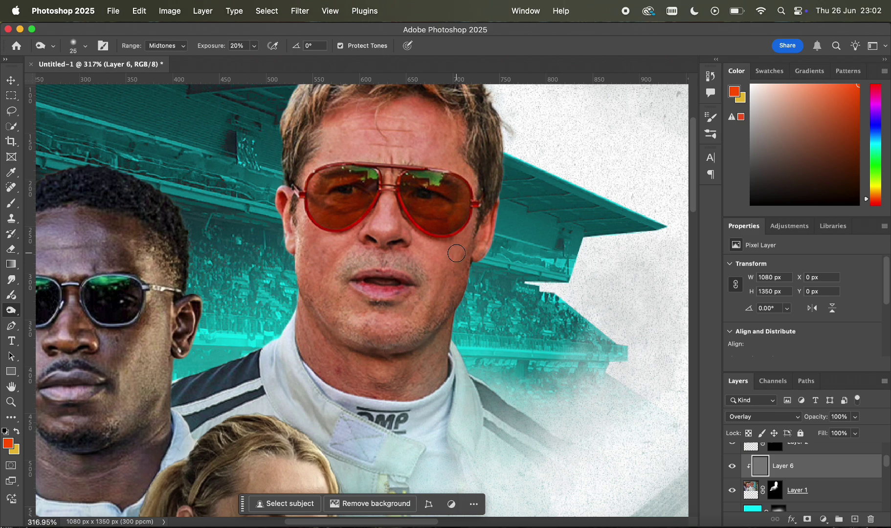
scroll(456, 253, "up", 3)
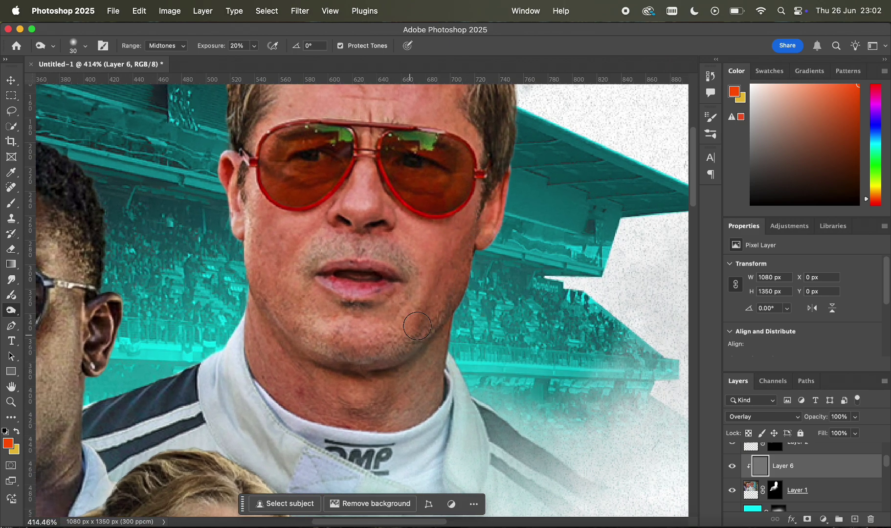
left_click_drag(371, 362, 277, 257)
scroll(371, 303, "down", 3)
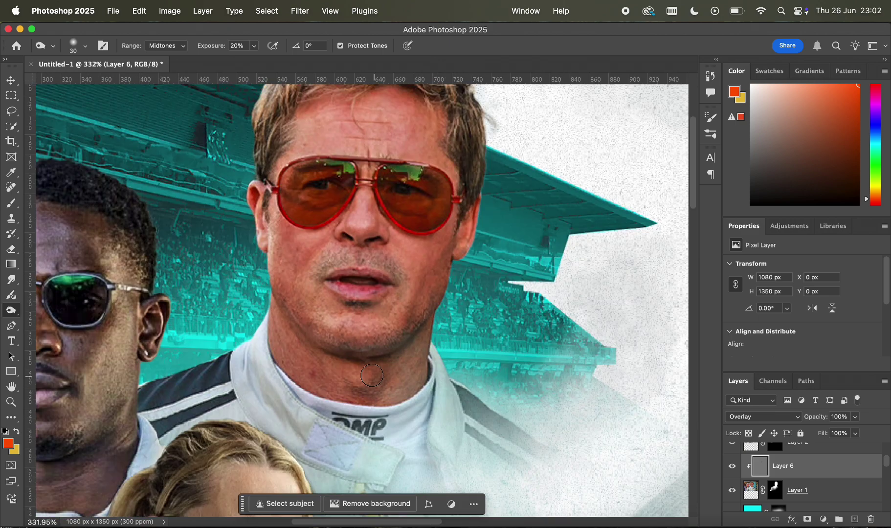
Deepen the finer facial shadows of the red-sunglasses portrait with a 20 px Burn brush
scroll(391, 286, "up", 5)
key("bracketleft")
scroll(363, 298, "down", 10)
scroll(352, 278, "up", 10)
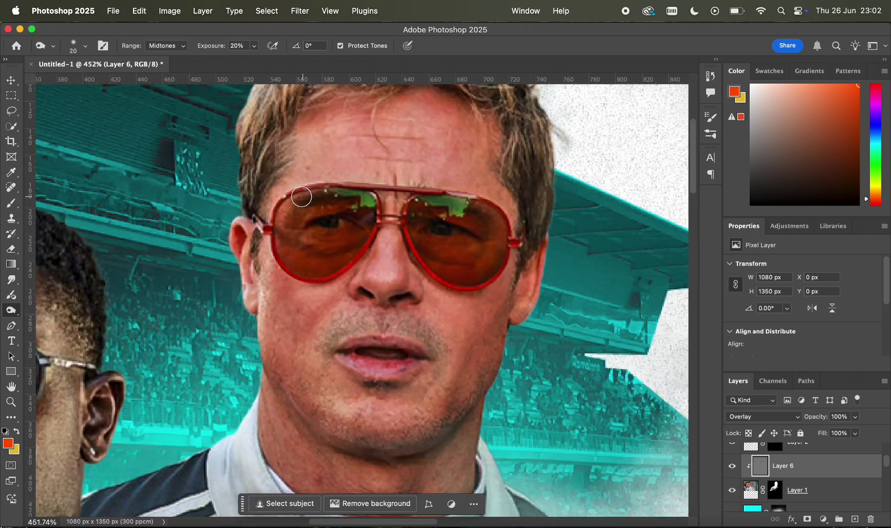
scroll(320, 194, "down", 10)
scroll(421, 164, "up", 6)
key("bracketright")
Dodge the highlights on the red-sunglasses portrait at 20% exposure, using small brushes of 3 to 8 px
right_click(23, 306)
left_click(58, 312)
scroll(300, 240, "up", 3)
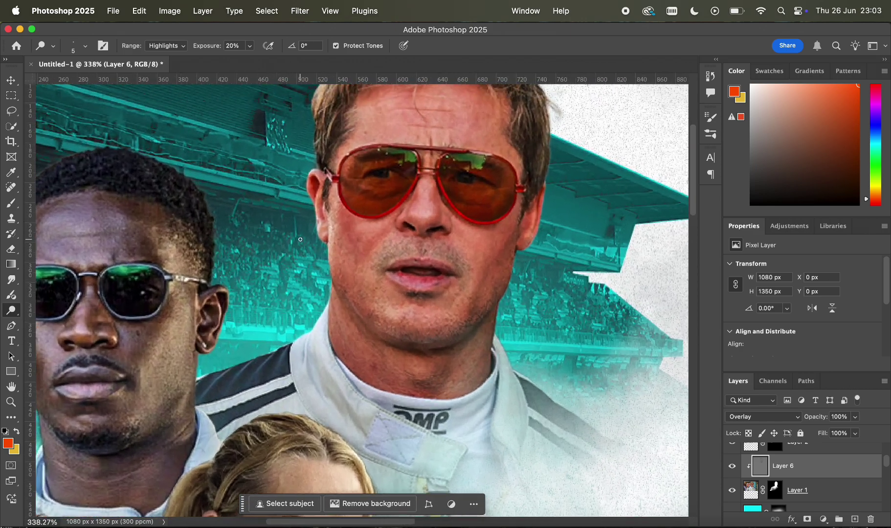
scroll(300, 239, "up", 2)
key("bracketleft")
key("bracketleft")
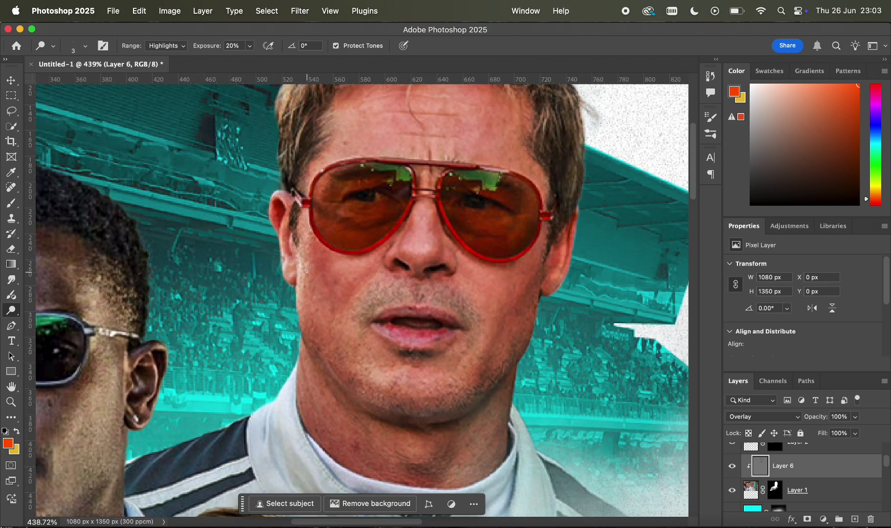
scroll(430, 322, "down", 10)
scroll(431, 321, "up", 9)
key("bracketright")
key("bracketright")
key("bracketright")
scroll(314, 257, "up", 1)
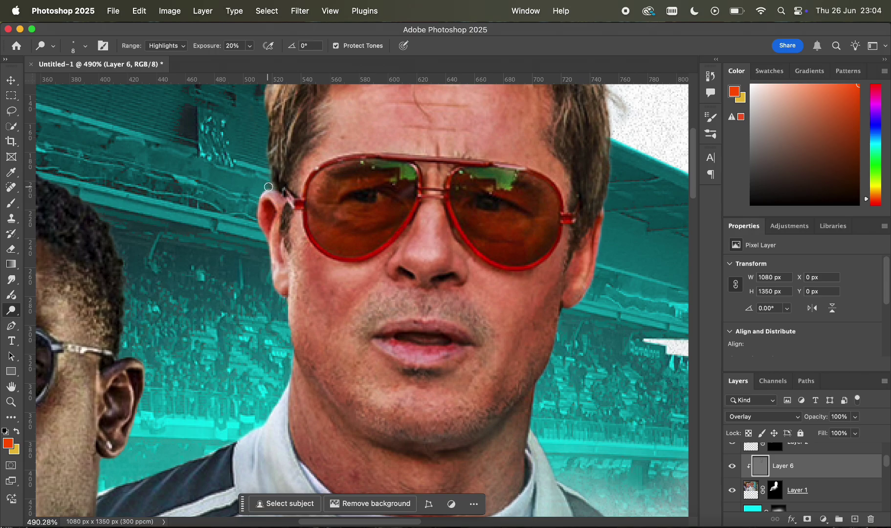
Burn and dodge the dark-sunglasses portrait's face and neck on the clipped Overlay gray Layer 7 at 20% exposure
scroll(260, 204, "down", 5)
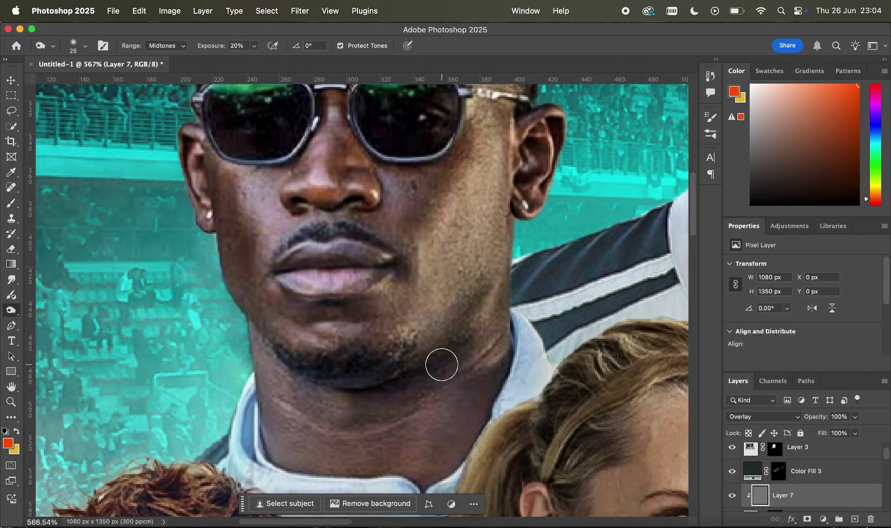
scroll(442, 364, "up", 3)
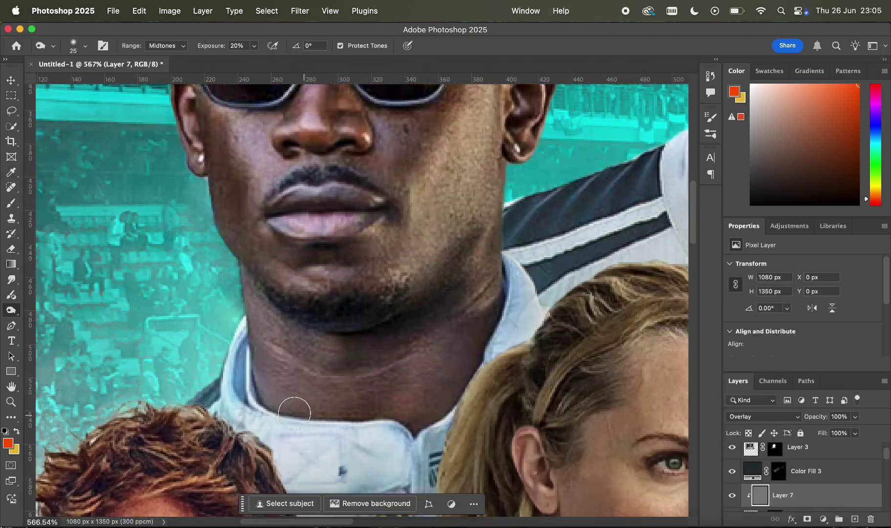
scroll(295, 408, "down", 5)
scroll(293, 268, "up", 4)
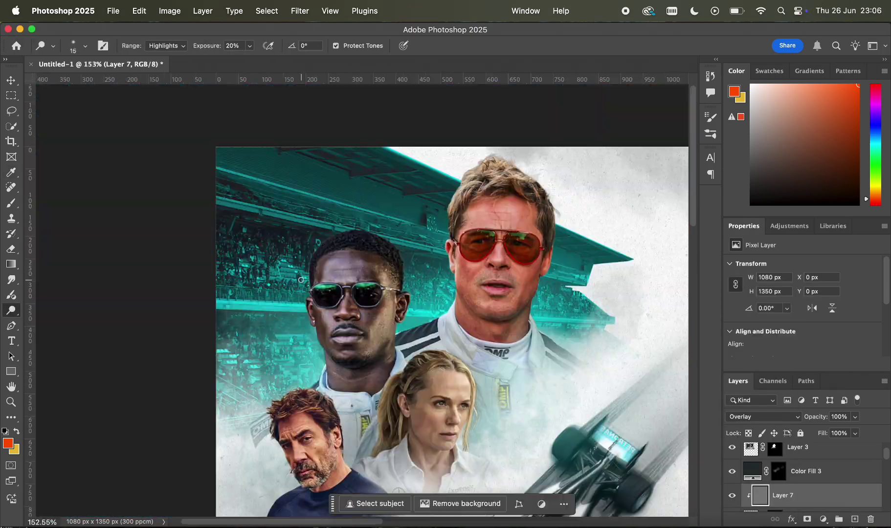
scroll(292, 268, "down", 3)
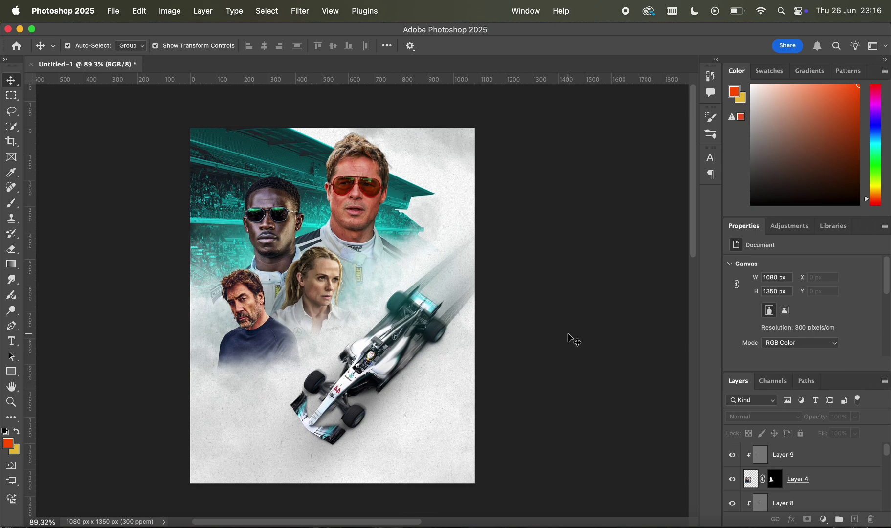
Place the Stadium Light image, rotate it to -14.07° and position it at the poster's upper-right edge, running off the canvas
scroll(568, 337, "up", 2)
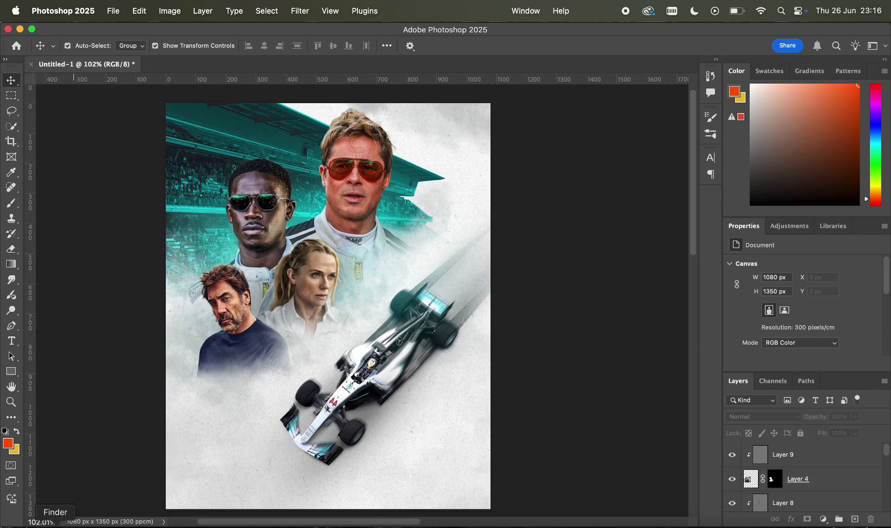
left_click_drag(93, 524, 329, 342)
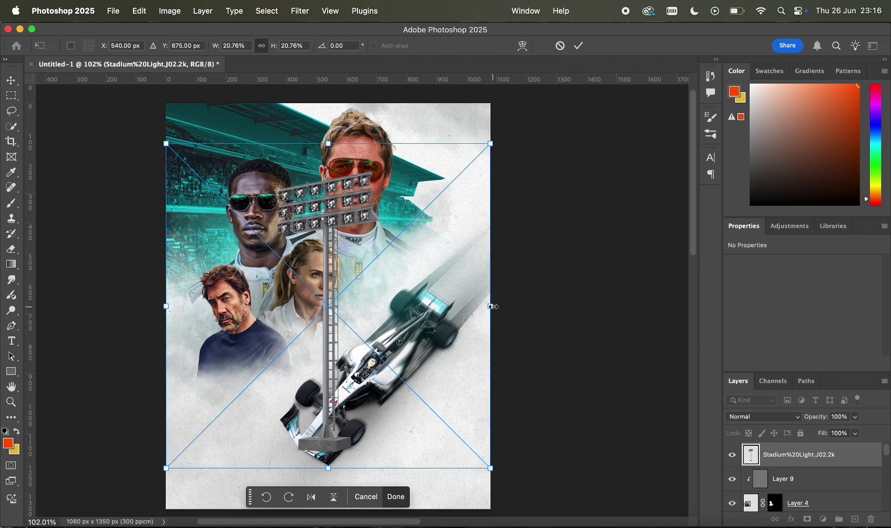
left_click_drag(499, 306, 496, 277)
left_click_drag(491, 278, 518, 272)
left_click_drag(455, 287, 636, 232)
scroll(591, 243, "down", 8)
scroll(592, 242, "up", 4)
left_click_drag(620, 229, 619, 228)
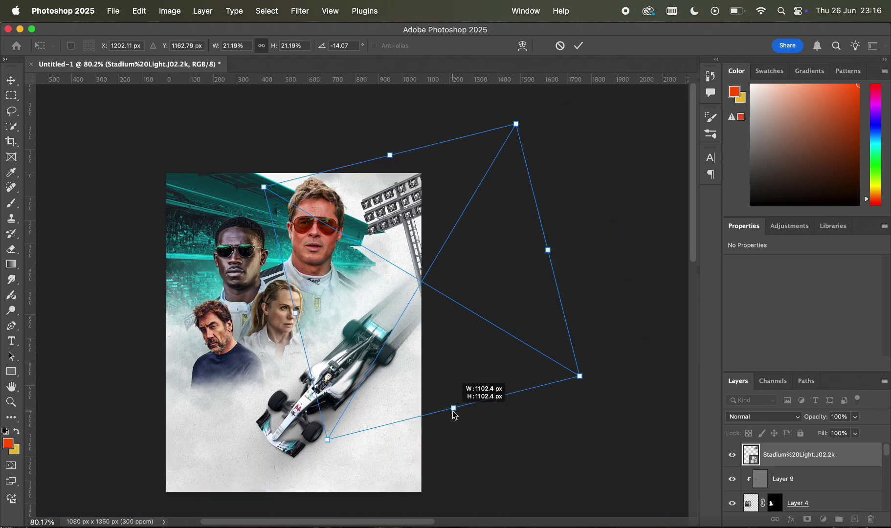
left_click_drag(446, 346, 446, 358)
key("Return")
Clip a Color Balance adjustment to the stadium light with midtones Cyan–Red at -46 and Yellow–Blue at +15
scroll(587, 257, "down", 4)
scroll(587, 256, "up", 5)
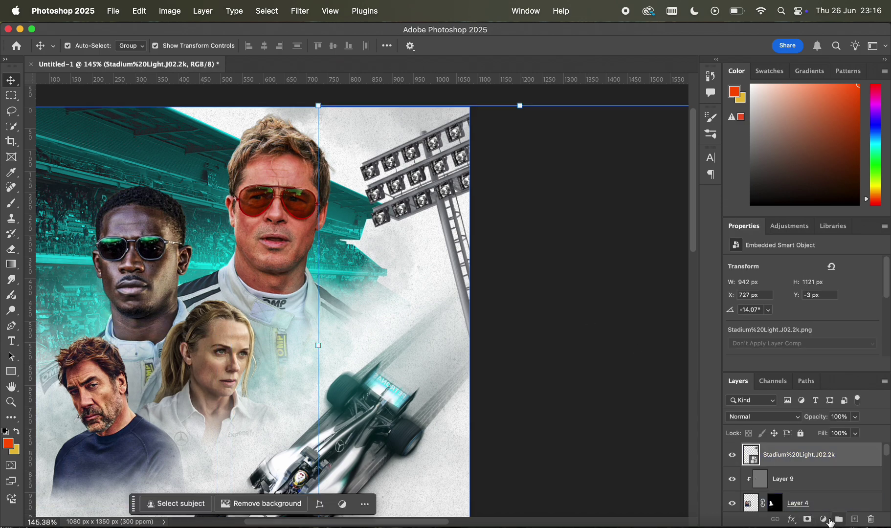
left_click(825, 519)
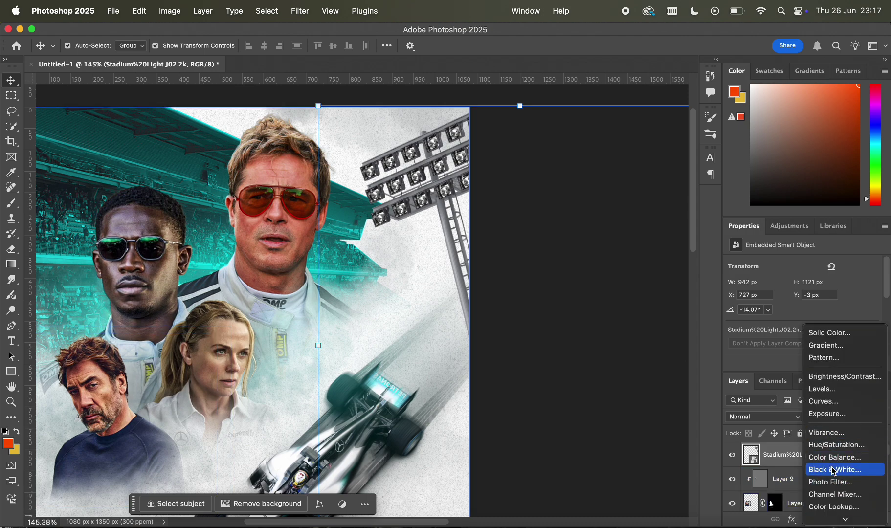
left_click(831, 457)
left_click(795, 463, "alt")
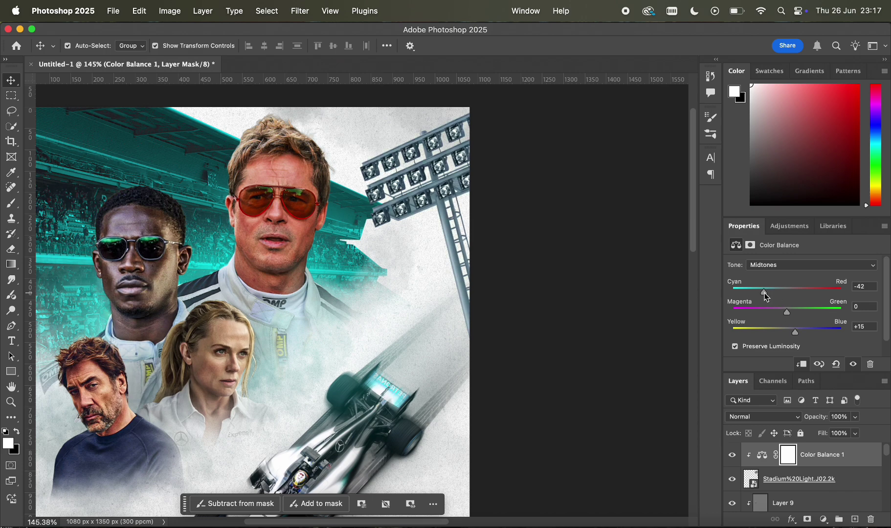
scroll(561, 238, "down", 5)
scroll(641, 331, "up", 8)
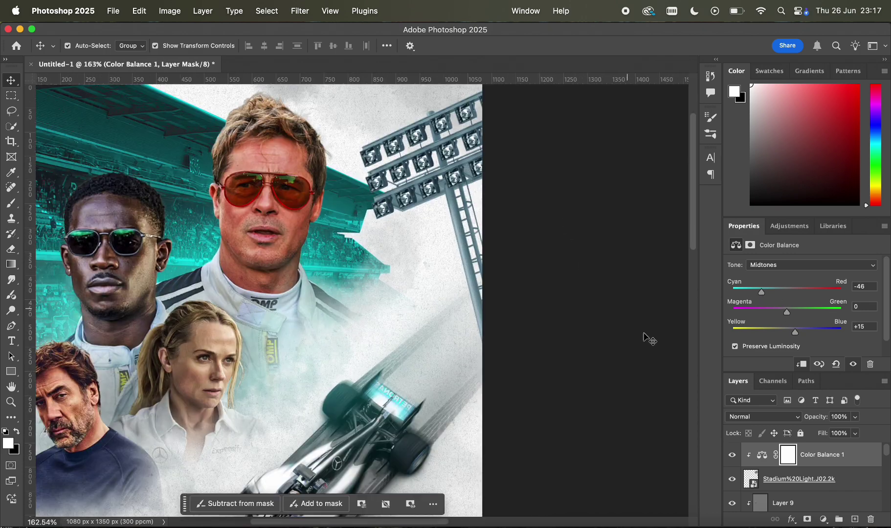
Clip an Exposure adjustment of -3.87 to the stadium light and invert its layer mask to black
left_click(824, 519)
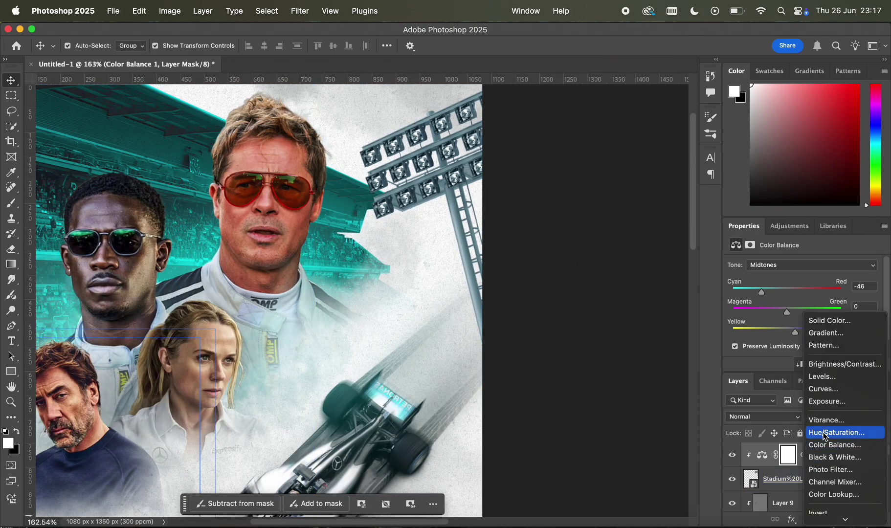
left_click(822, 402)
left_click_drag(804, 293, 771, 292)
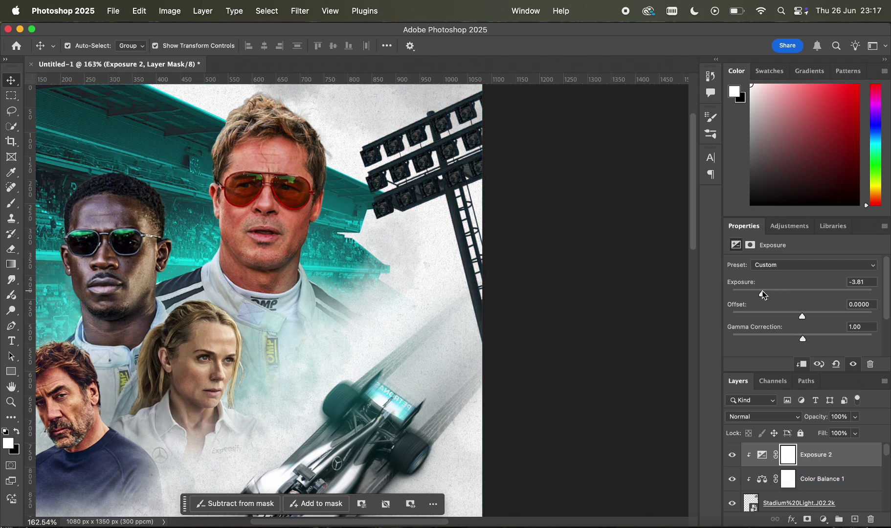
left_click(11, 202)
key("ctrl+i")
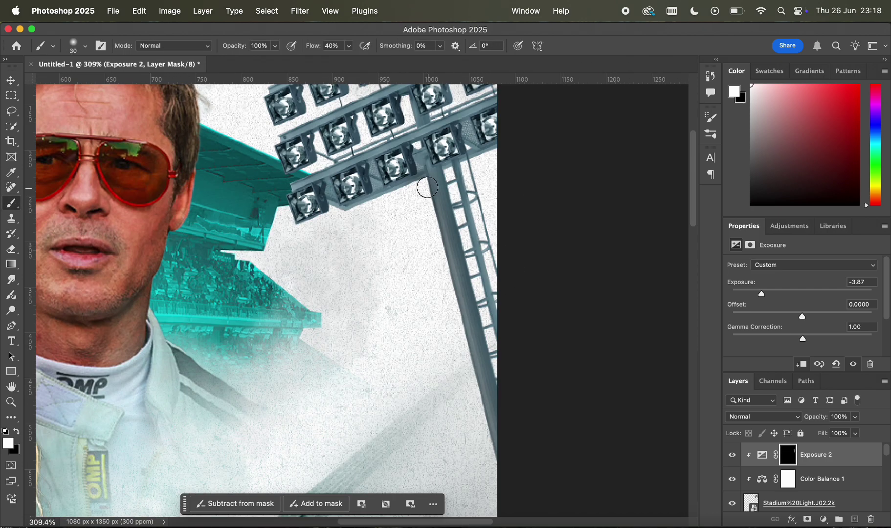
Paint shading along the light tower's pole on the Exposure mask and soften the excess with a 60 px black brush
left_click_drag(437, 226, 493, 442)
key("x")
scroll(428, 133, "up", 3)
left_click_drag(460, 120, 519, 350)
key("x")
scroll(408, 157, "down", 3)
key("x")
key("bracketright")
key("bracketright")
key("bracketright")
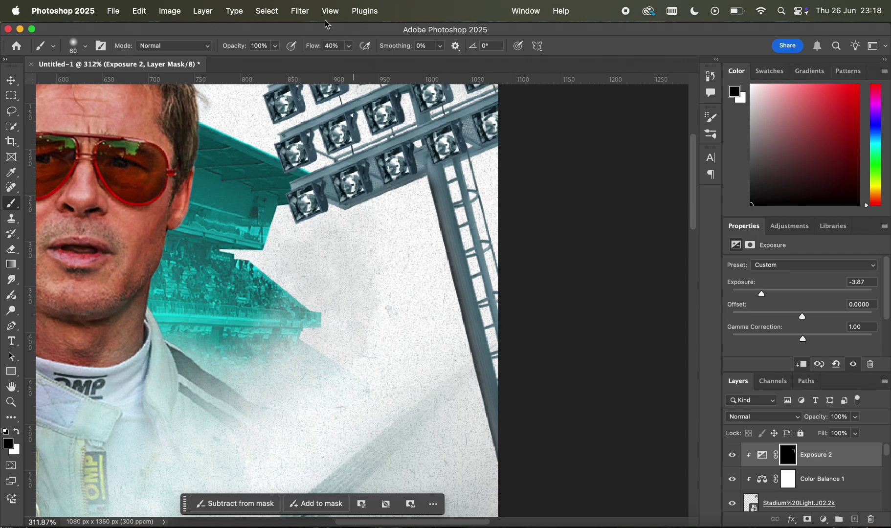
left_click_drag(464, 205, 504, 431)
Refine the dark edge of the tower's pole on the Exposure mask with a smaller brush
key("x")
key("bracketleft")
key("bracketleft")
key("bracketleft")
key("bracketleft")
mouse_move(456, 171)
left_mouse_down()
mouse_move(499, 334)
mouse_move(489, 468)
left_mouse_up()
scroll(465, 171, "down", 5)
scroll(437, 215, "up", 5)
scroll(428, 270, "down", 4)
scroll(569, 437, "down", 5)
scroll(587, 391, "up", 5)
key("x")
scroll(632, 350, "down", 3)
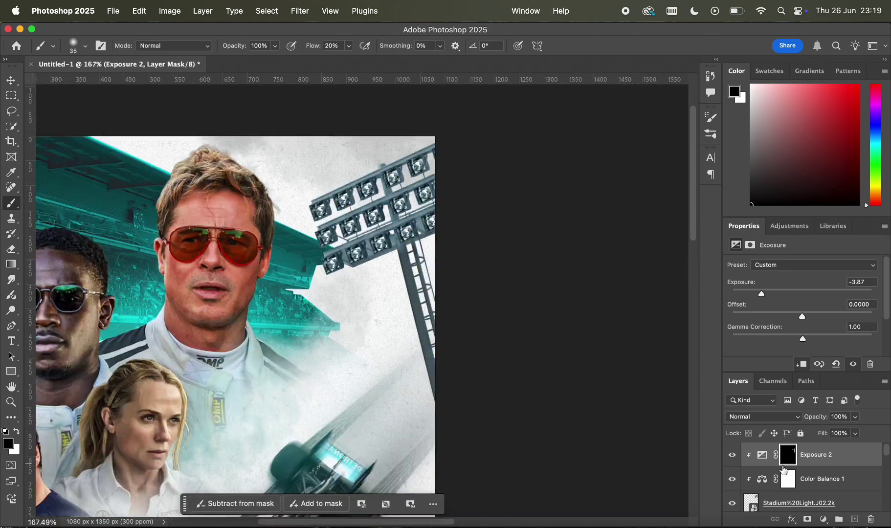
Add a white Solid Color fill clipped to the stadium light and invert its layer mask to black
left_click(824, 520)
left_click(819, 309)
left_click_drag(641, 253, 575, 147)
left_click(763, 184)
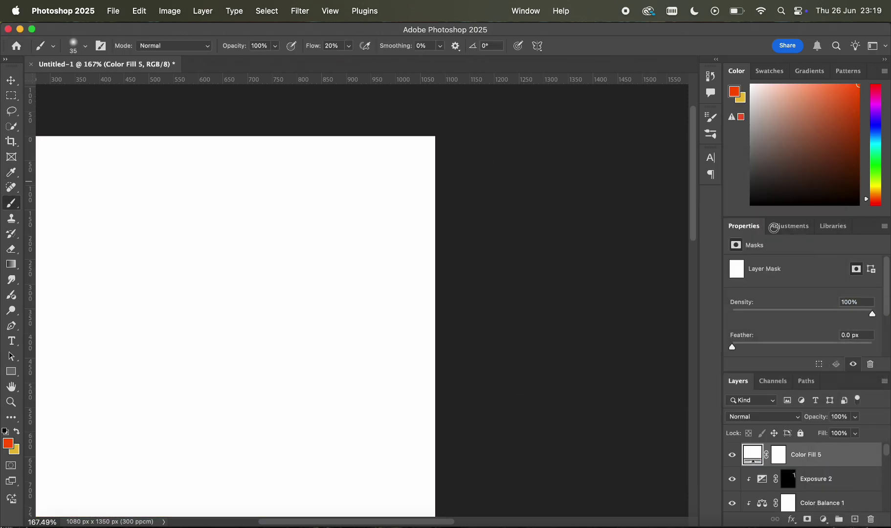
left_click(797, 464, "alt")
left_click(790, 456)
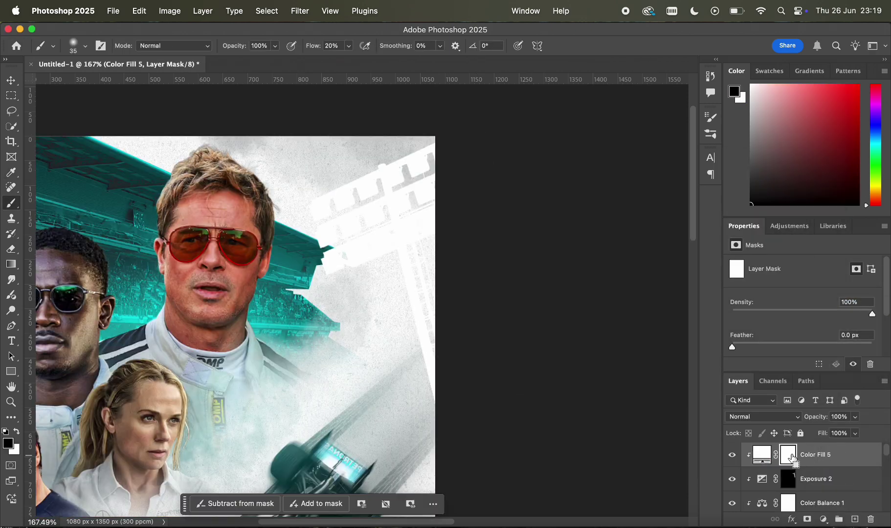
key("super+i")
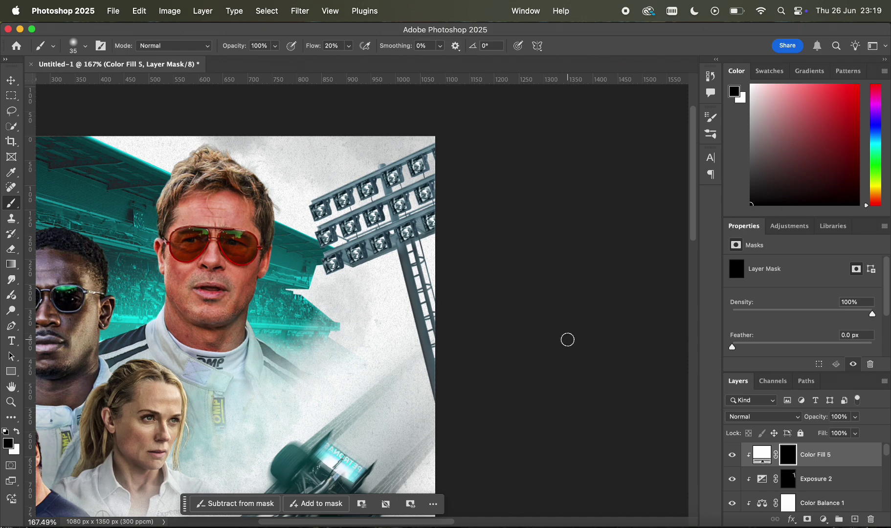
scroll(301, 230, "up", 5)
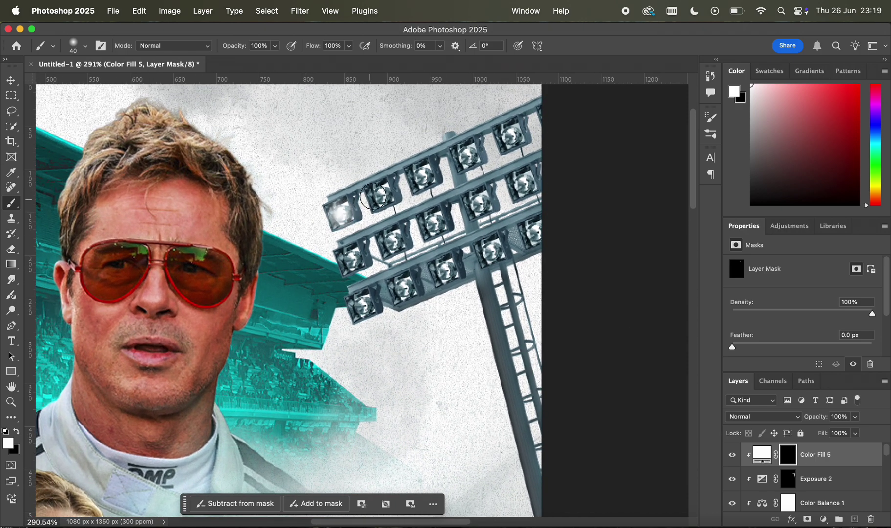
Brighten the stadium light's individual lamps on the clipped white fill's mask with a 40 px white brush
left_click(380, 195)
left_click(422, 176)
left_click(468, 156)
left_click(512, 136)
left_click(541, 113)
left_click(523, 182)
left_click(479, 203)
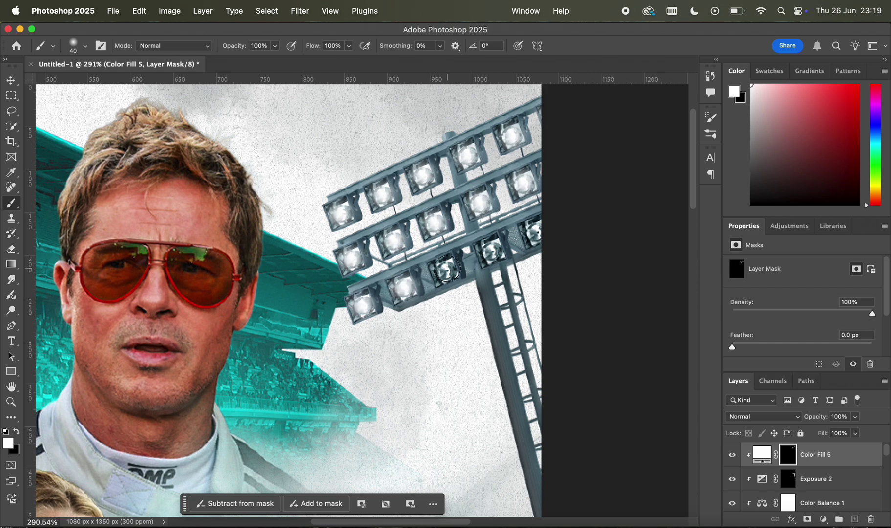
Paint a soft white glow over the stadium light on an unclipped white fill's mask with a 400 px brush at 20% flow
scroll(512, 228, "down", 10)
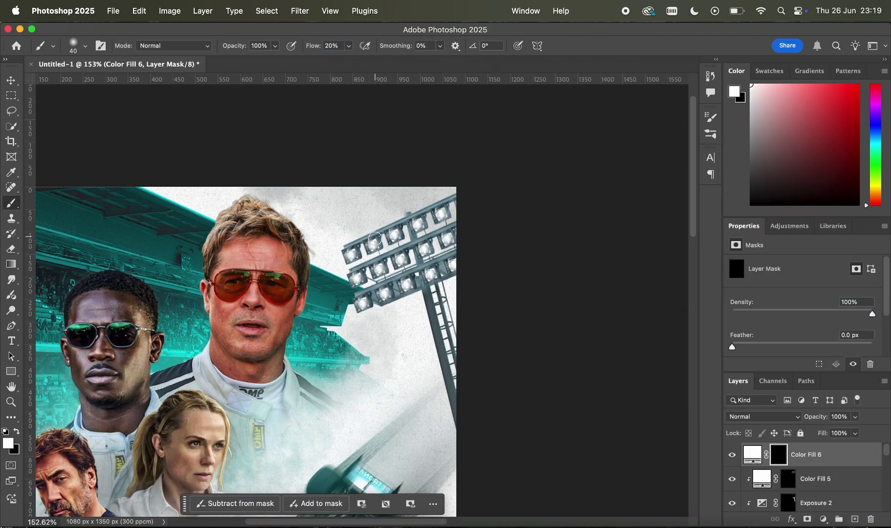
key("bracketright")
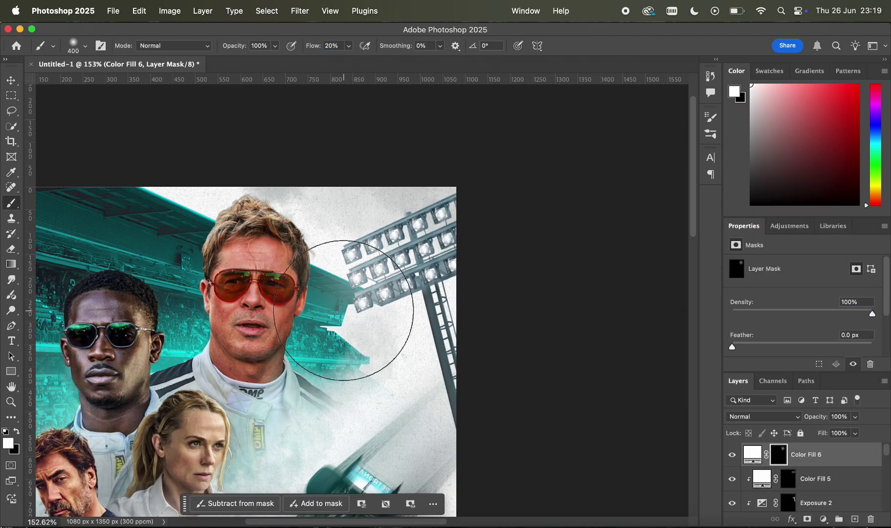
scroll(378, 278, "down", 7)
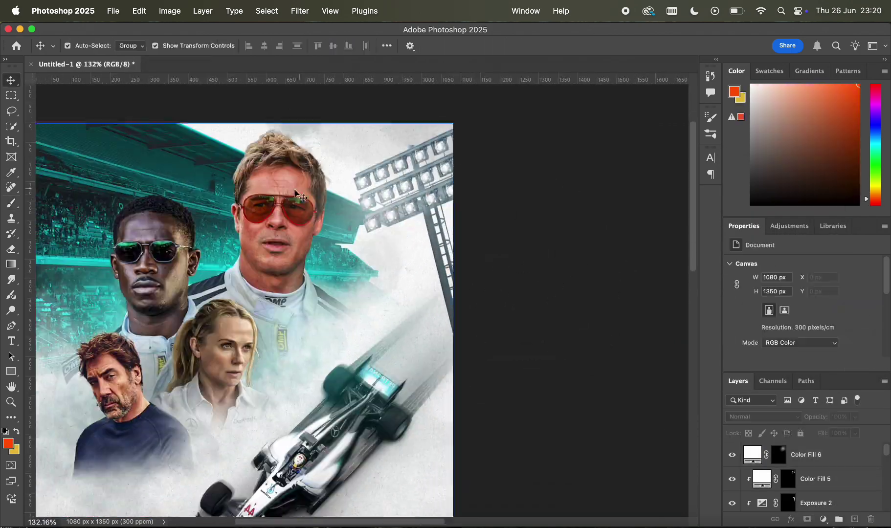
Select the portrait layers together with their clipped Overlay layers and convert them into one smart object
left_click(766, 472)
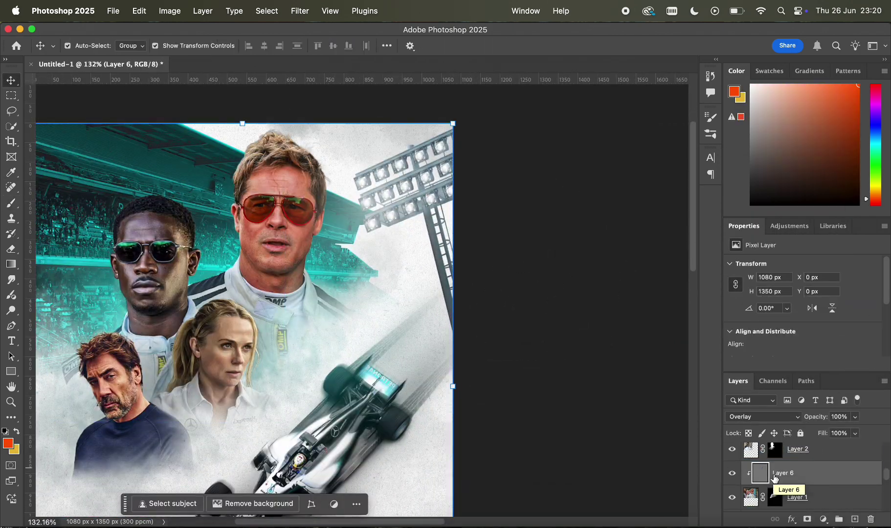
scroll(782, 484, "down", 3)
left_click(805, 504)
scroll(806, 490, "up", 2)
left_click(821, 485)
scroll(821, 484, "up", 4)
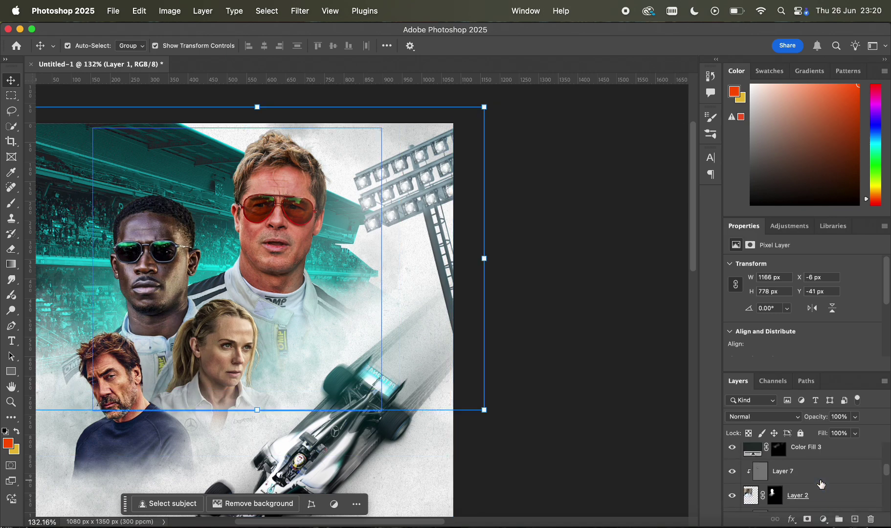
scroll(821, 484, "up", 3)
left_click(822, 460)
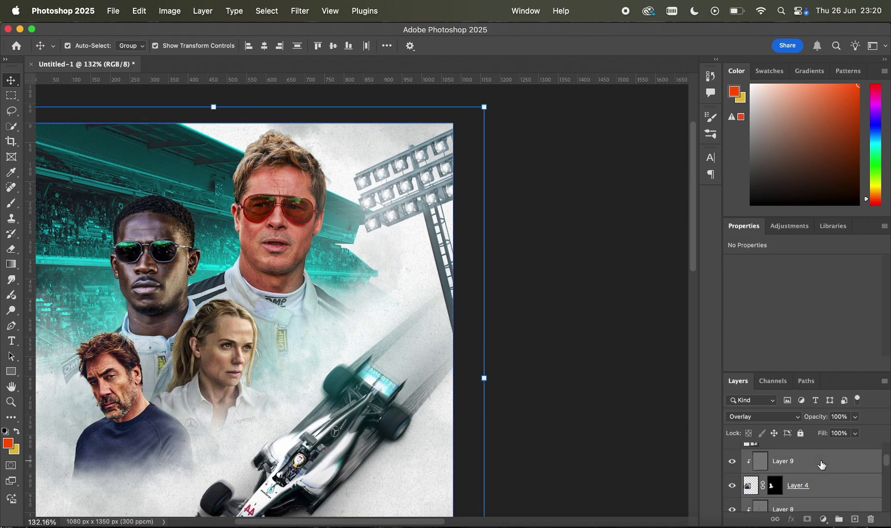
scroll(822, 465, "down", 2)
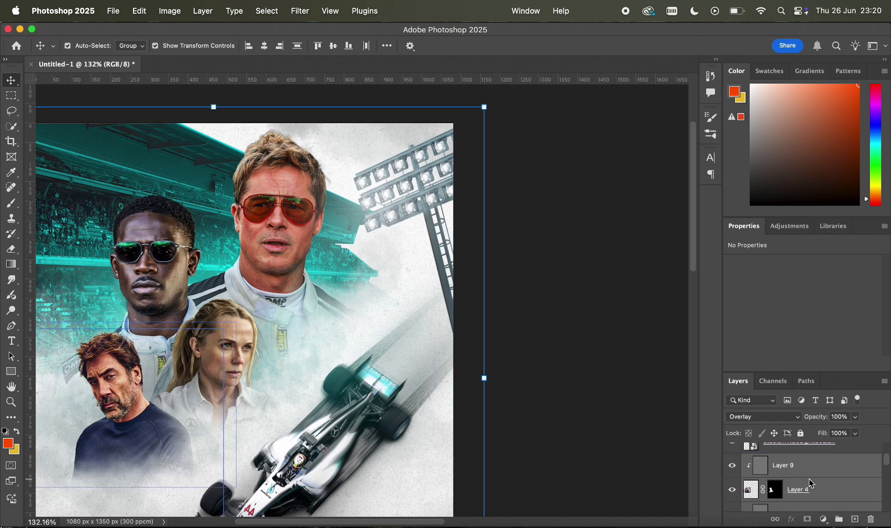
right_click(809, 485)
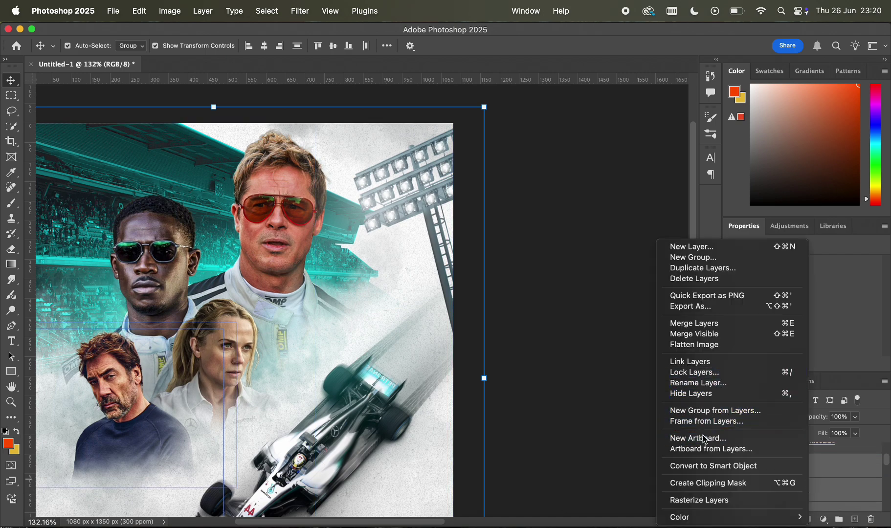
left_click(706, 471)
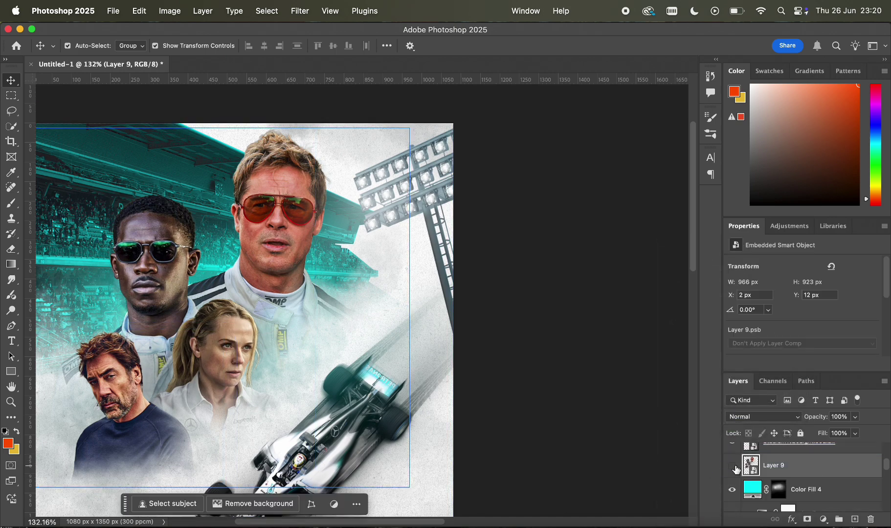
left_click(733, 466)
left_click(733, 466)
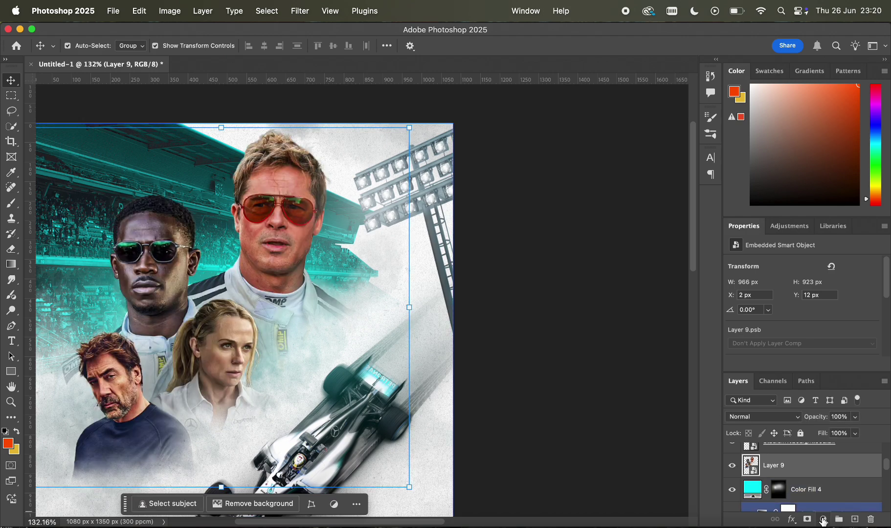
Clip a Color Lookup adjustment using 3Strip.look to the portraits' smart object and reduce its opacity
left_click(823, 520)
scroll(823, 473, "down", 4)
left_click(823, 472)
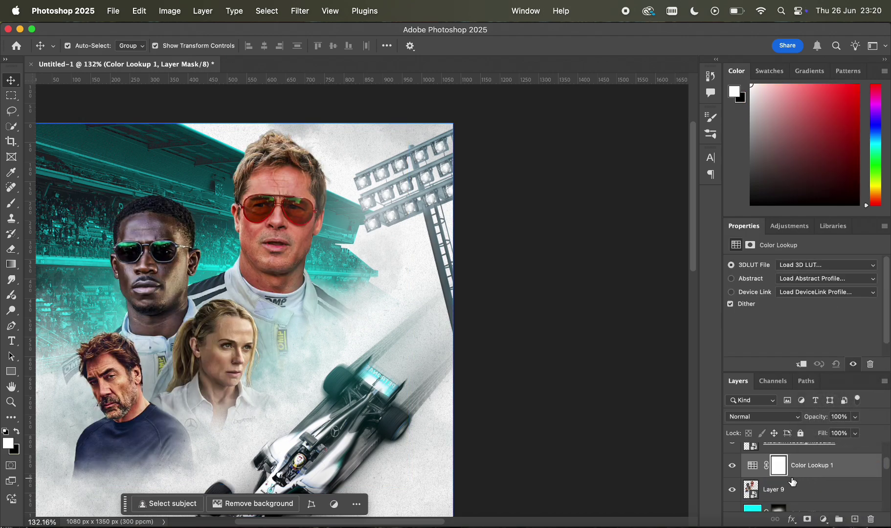
left_click(788, 266)
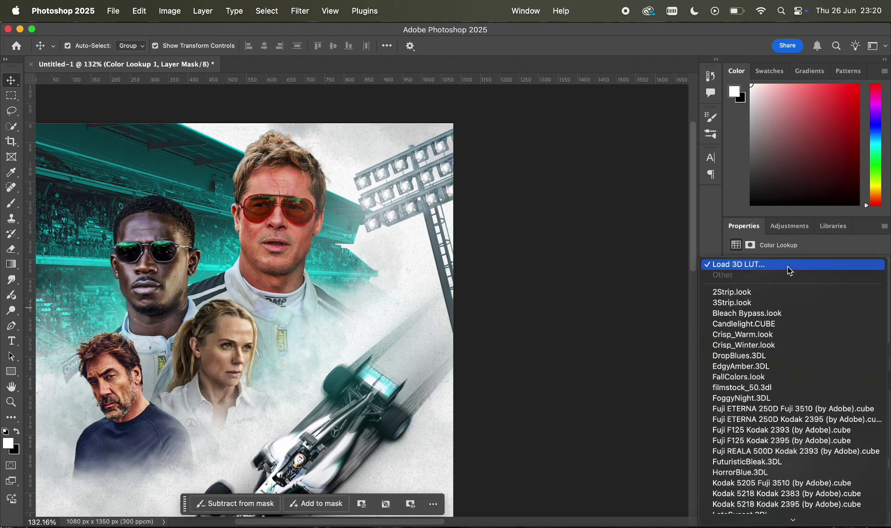
left_click(784, 304)
scroll(497, 209, "down", 5)
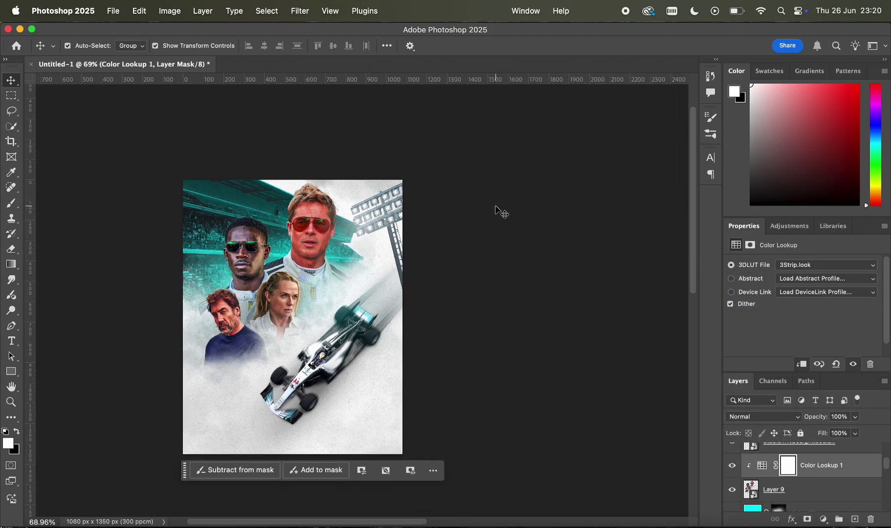
scroll(498, 208, "up", 4)
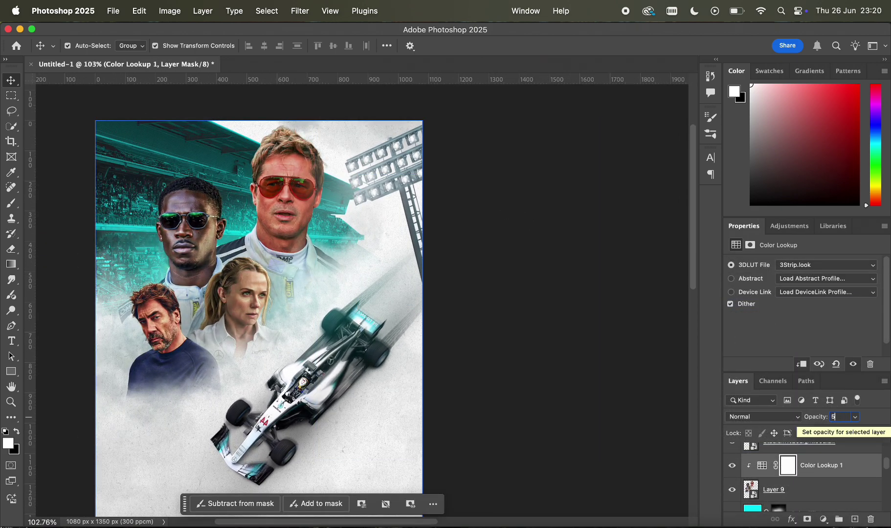
type("4")
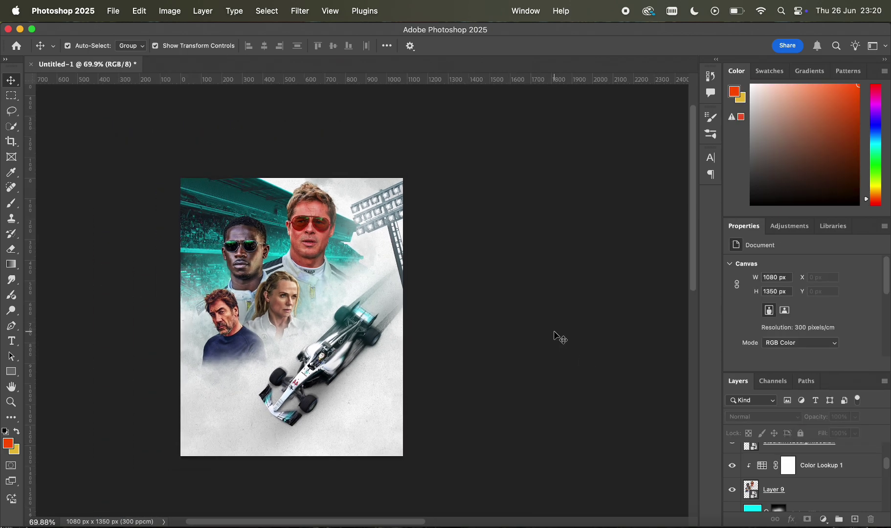
scroll(560, 338, "down", 3)
scroll(522, 298, "up", 8)
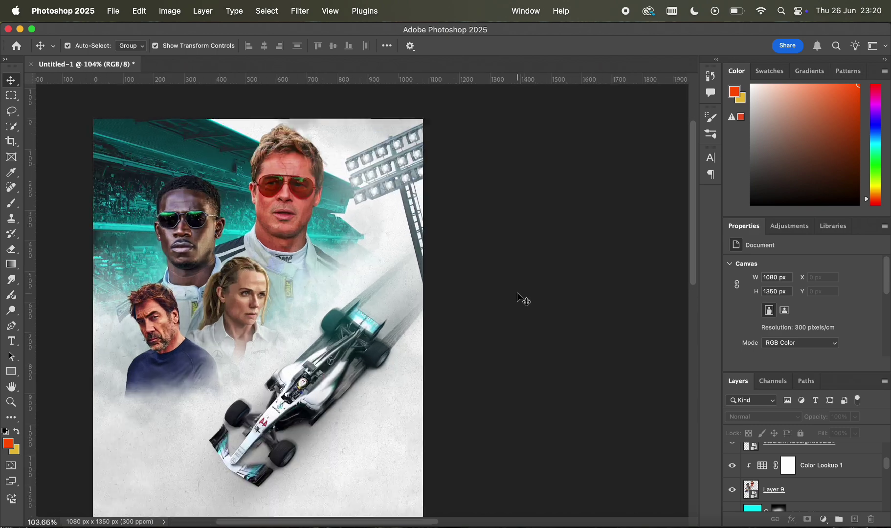
Add a cyan 00fcff Solid Color fill clipped to the portraits' smart object and set its blend mode to Linear Dodge (Add)
scroll(517, 293, "up", 4)
left_click(340, 259)
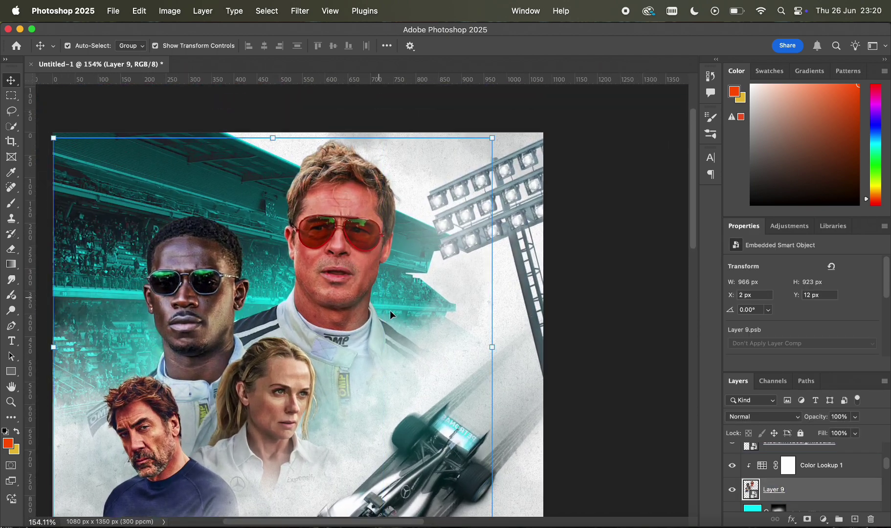
scroll(359, 278, "left", 3)
left_click(824, 519)
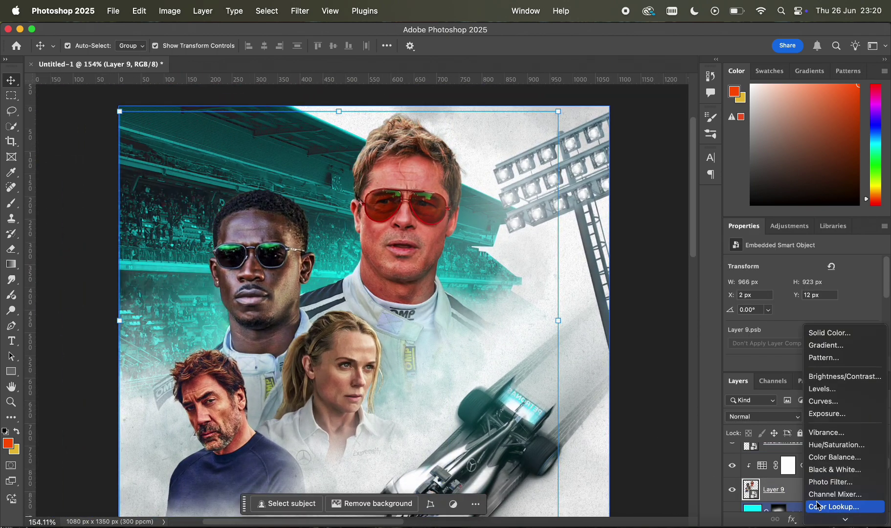
left_click(814, 334)
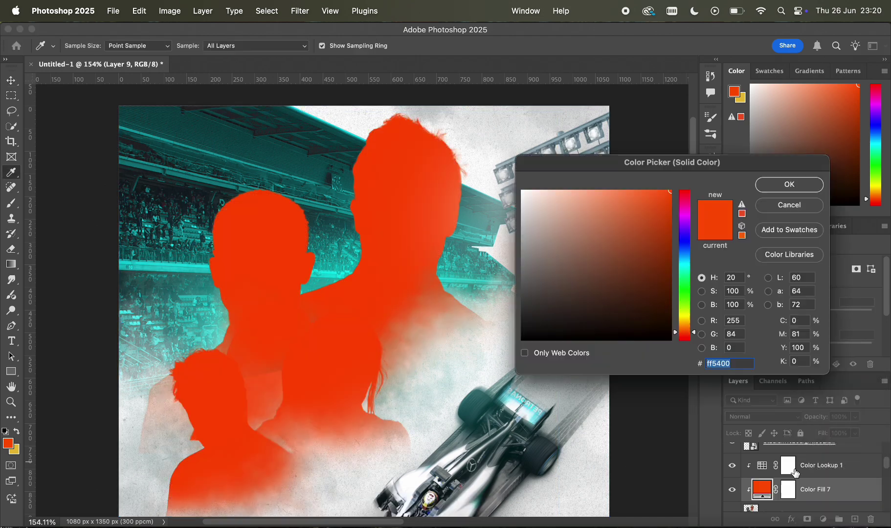
left_click_drag(689, 272, 690, 267)
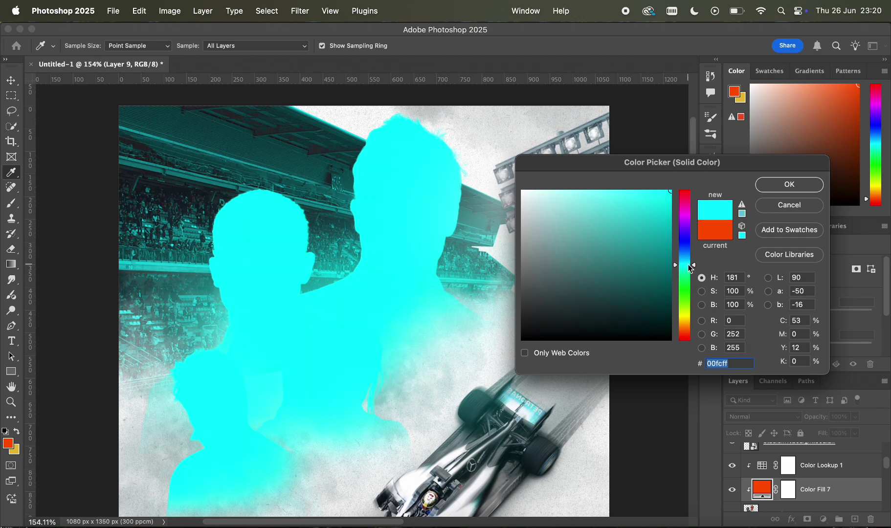
left_click(762, 185)
left_click(763, 417)
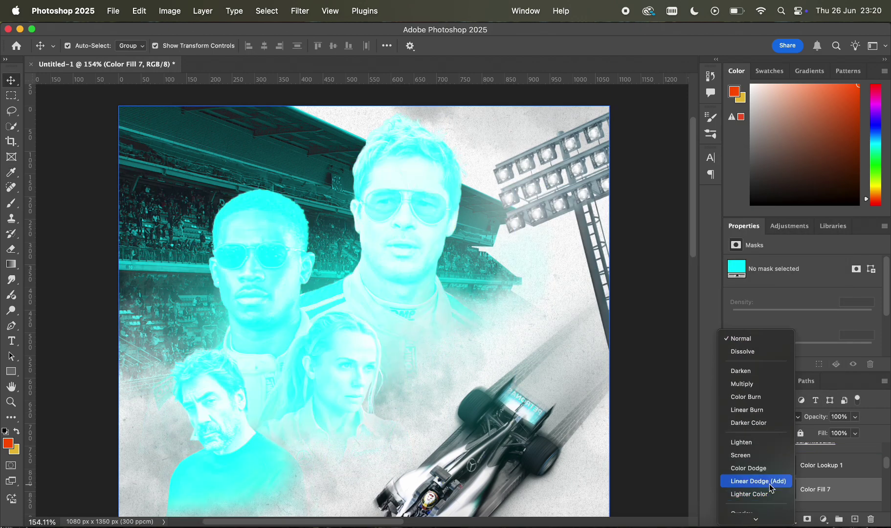
left_click(758, 481)
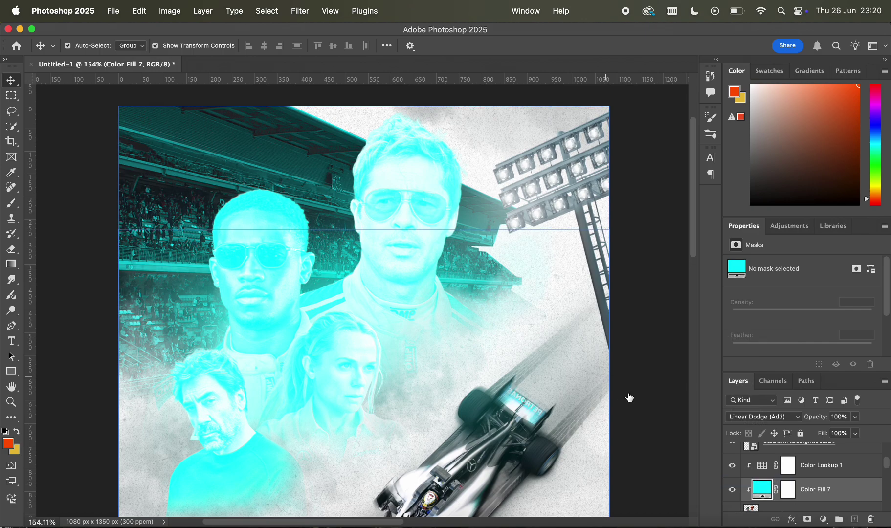
Invert the cyan fill's mask to black and paint thin rim light on the sunglasses-wearing men's edges at 20% flow
left_click(787, 490)
key("super+i")
left_click(11, 206)
scroll(337, 263, "up", 3, "alt")
key("bracketleft")
key("bracketleft")
key("bracketleft")
key("bracketleft")
key("bracketleft")
scroll(321, 261, "up", 2)
scroll(392, 220, "down", 1)
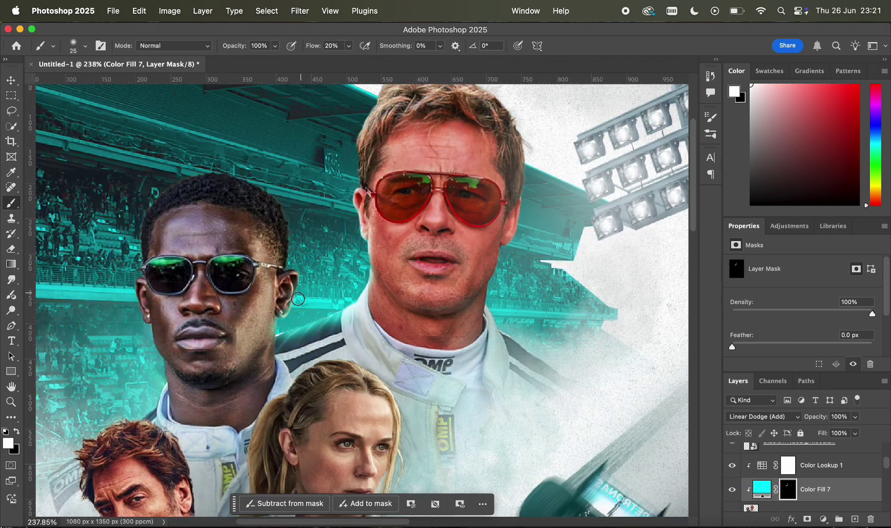
scroll(244, 259, "up", 4)
scroll(343, 178, "down", 3)
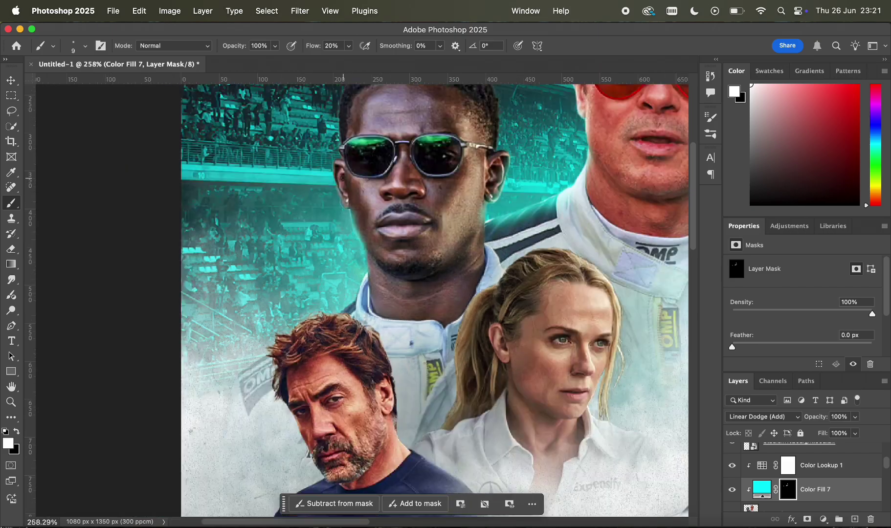
Extend the cyan rim light around the portraits, alternating white and black brushes on the fill's mask
key("x")
scroll(361, 287, "down", 4)
scroll(356, 284, "up", 3)
key("x")
scroll(420, 255, "up", 4)
key("bracketright")
key("bracketright")
key("bracketright")
key("bracketright")
key("x")
key("x")
scroll(335, 170, "down", 5)
scroll(595, 372, "up", 3)
left_click_drag(504, 324, 567, 369)
Add a cyan glow along the dark-haired sunglasses wearer's hair with a 70 px brush and refine it with a smaller one
scroll(606, 360, "up", 4)
key("bracketleft")
key("bracketleft")
key("bracketleft")
key("bracketleft")
key("bracketleft")
key("bracketleft")
key("bracketleft")
key("bracketleft")
left_click_drag(381, 288, 385, 248)
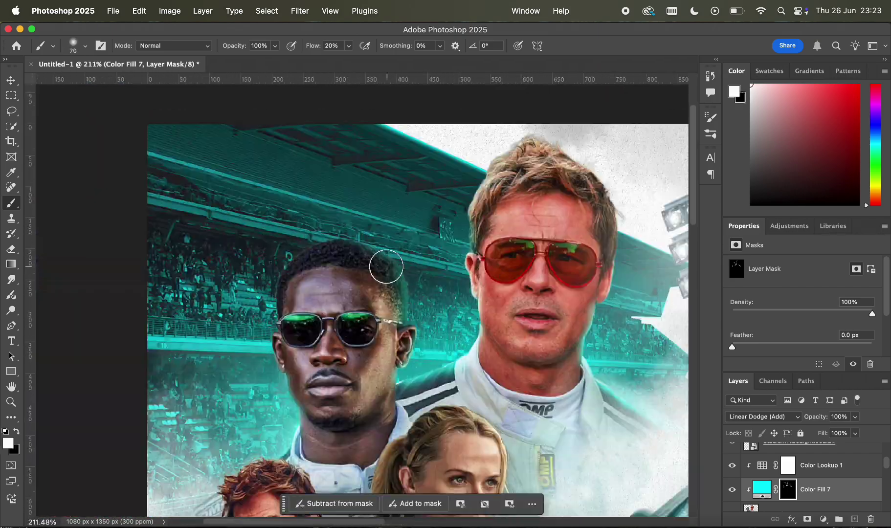
key("x")
key("bracketleft")
key("bracketleft")
key("bracketleft")
scroll(309, 235, "up", 2)
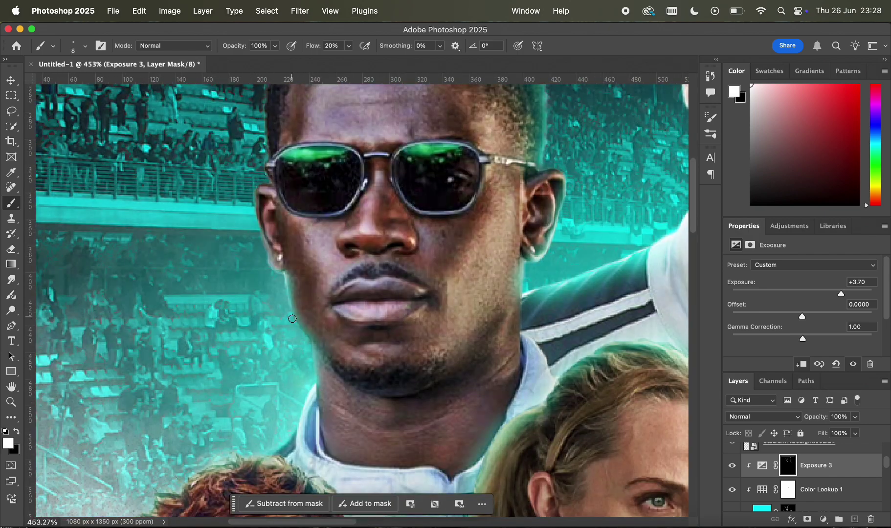
Paint bright edge highlights along the jaw, neck and neighbouring portrait edges on the +3.70 Exposure mask with an 8 px brush
mouse_move(291, 319)
left_mouse_down()
mouse_move(310, 346)
mouse_move(317, 380)
left_mouse_up()
scroll(312, 378, "down", 5)
scroll(362, 300, "right", 8)
left_click_drag(211, 157, 349, 188)
left_click_drag(409, 349, 389, 489)
Refine the portraits' highlights on the Exposure mask with black and white, enlarging the brush to 35 px
scroll(362, 300, "down", 10)
key("x")
scroll(196, 332, "up", 10)
key("x")
key("]")
key("]")
key("]")
key("]")
key("]")
key("]")
key("]")
scroll(461, 308, "down", 5)
scroll(499, 263, "down", 7)
scroll(499, 262, "up", 3)
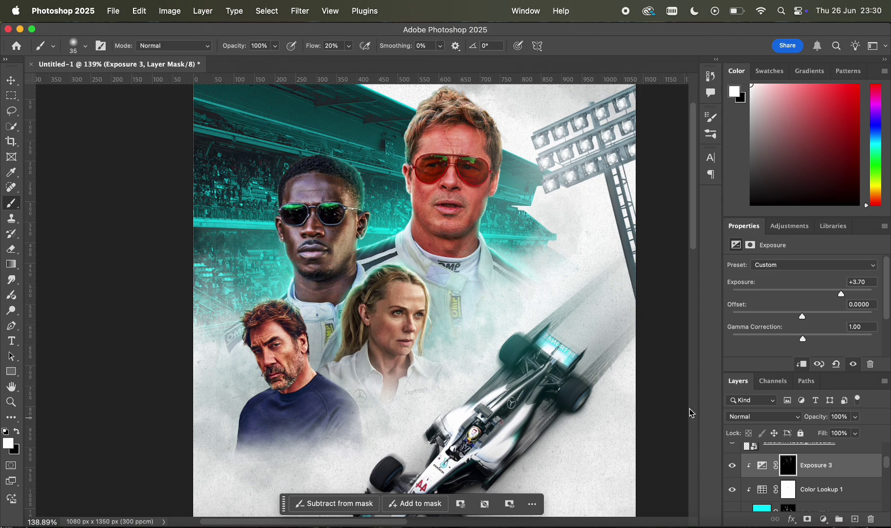
Place the blue lens flare image, rotate it to -48.10° and position it along the race car's diagonal
scroll(619, 354, "down", 2)
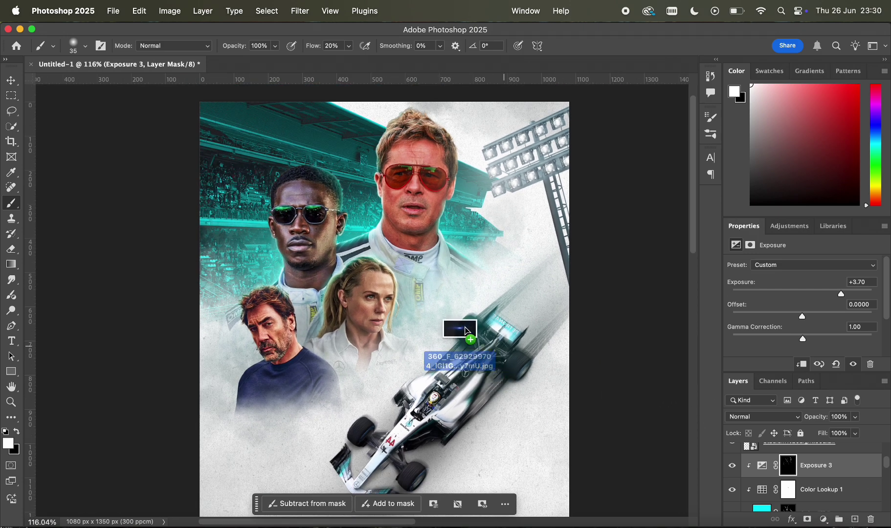
left_click_drag(477, 337, 478, 338)
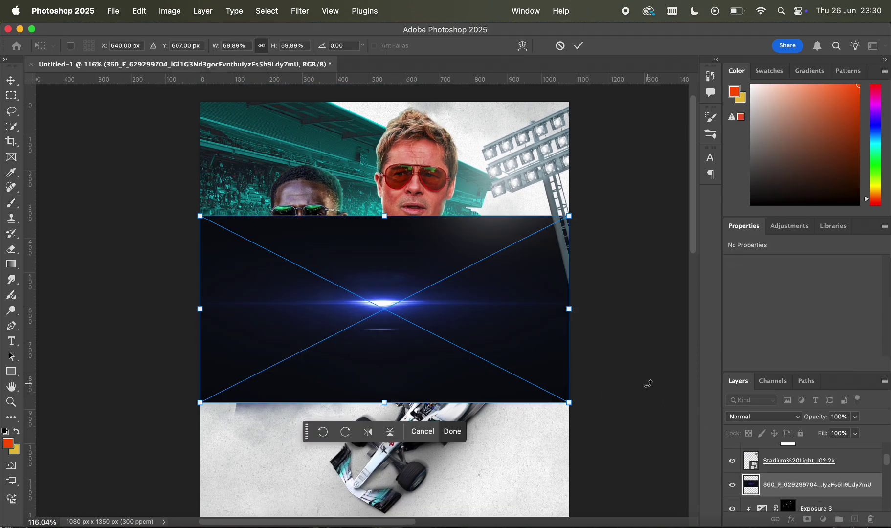
left_click_drag(579, 315, 518, 173)
mouse_move(464, 237)
left_mouse_down()
mouse_move(482, 260)
mouse_move(481, 290)
left_mouse_up()
key("Return")
key("b")
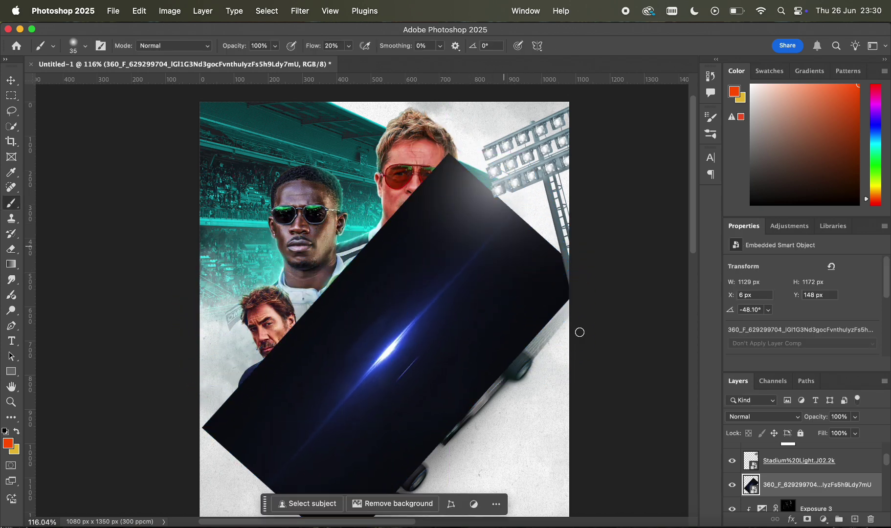
Set the lens flare's blend mode to Screen, then enlarge it to 2072 × 2152 px and align it with the car's side
left_click(757, 419)
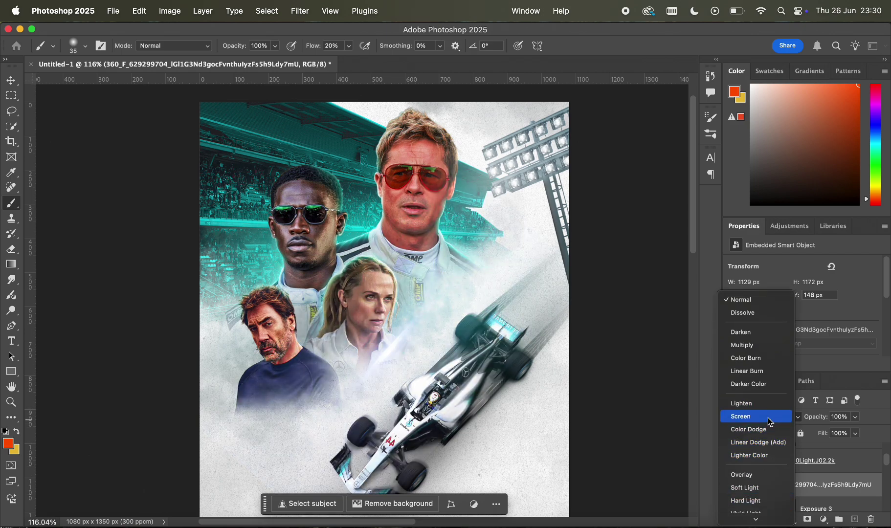
left_click(770, 421)
scroll(627, 401, "down", 5)
key("ctrl+t")
left_click_drag(382, 199, 491, 307)
left_click_drag(527, 403, 586, 455)
left_click_drag(531, 363, 551, 360)
scroll(565, 349, "down", 3)
key("Return")
scroll(613, 324, "down", 1)
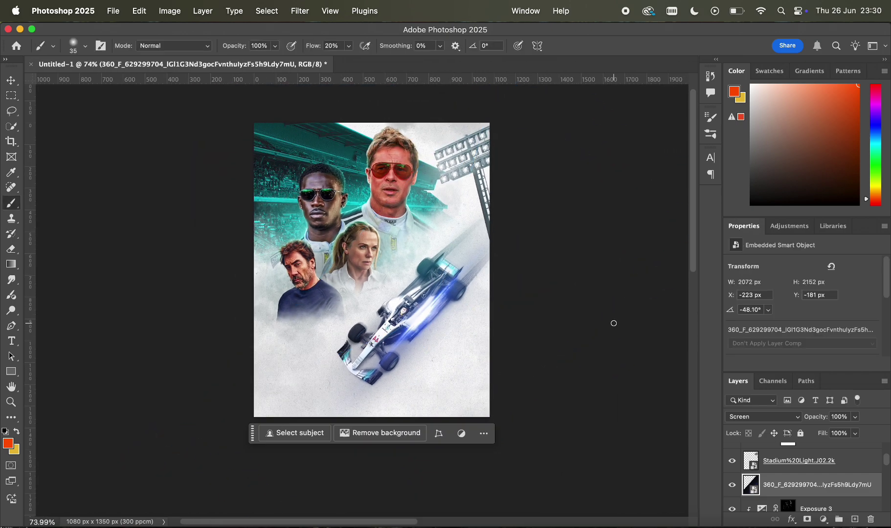
Add a Hue/Saturation adjustment clipped to the blue lens flare and shift its hue to teal matching the car
scroll(613, 324, "up", 5)
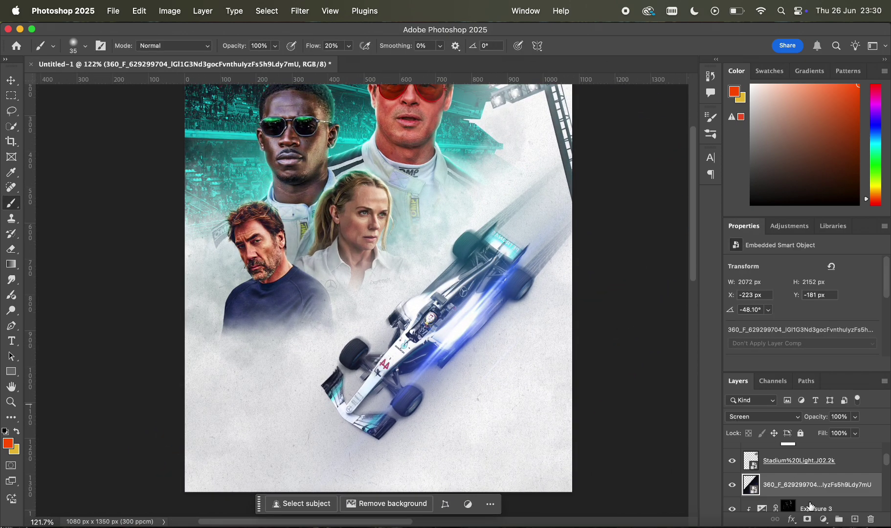
left_click(822, 519)
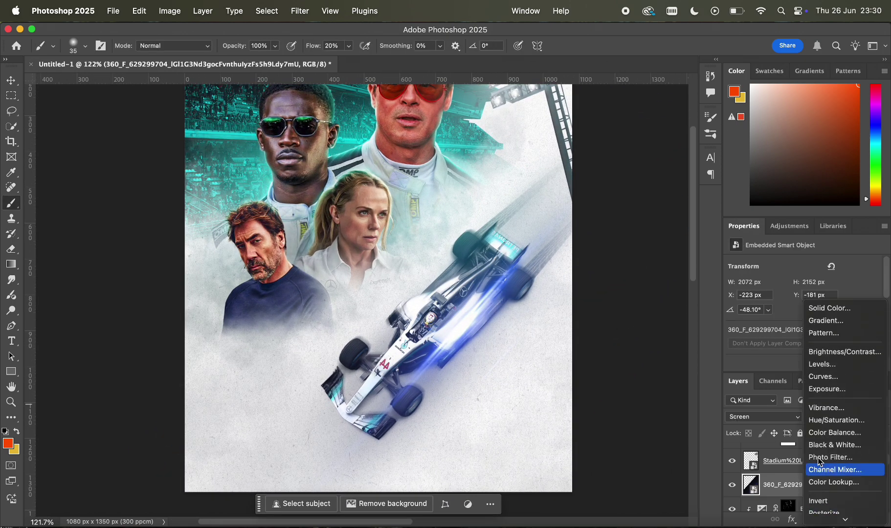
left_click(830, 421)
left_click_drag(802, 313, 796, 311)
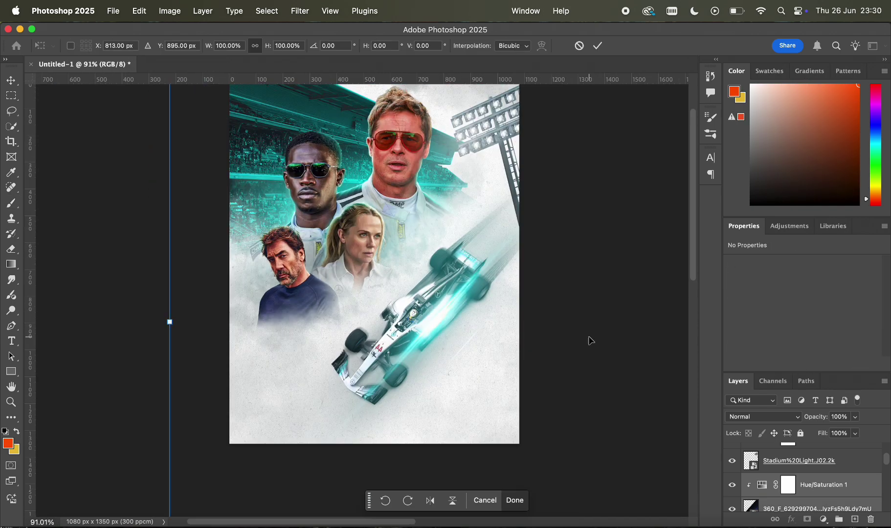
Scale the lens flare together with its Hue/Saturation adjustment to 87.90% and reposition it along the car's side
scroll(500, 332, "up", 3)
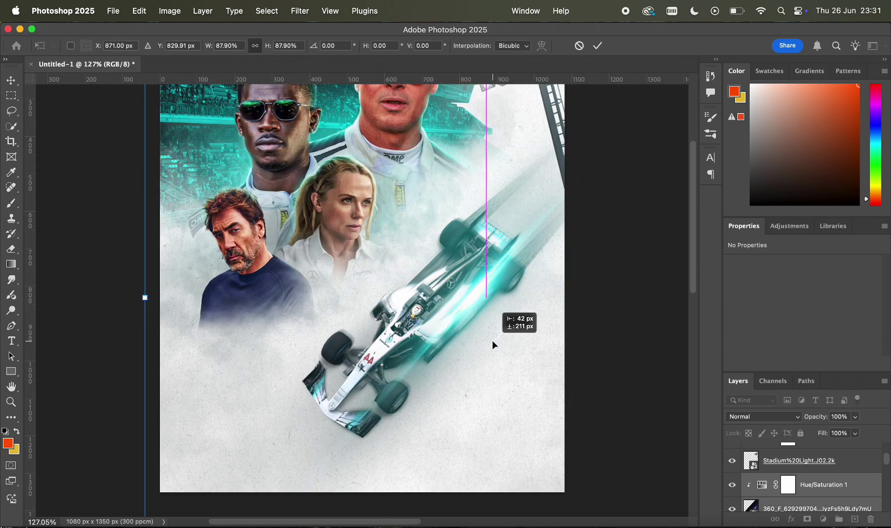
scroll(531, 314, "right", 3)
scroll(531, 313, "up", 2)
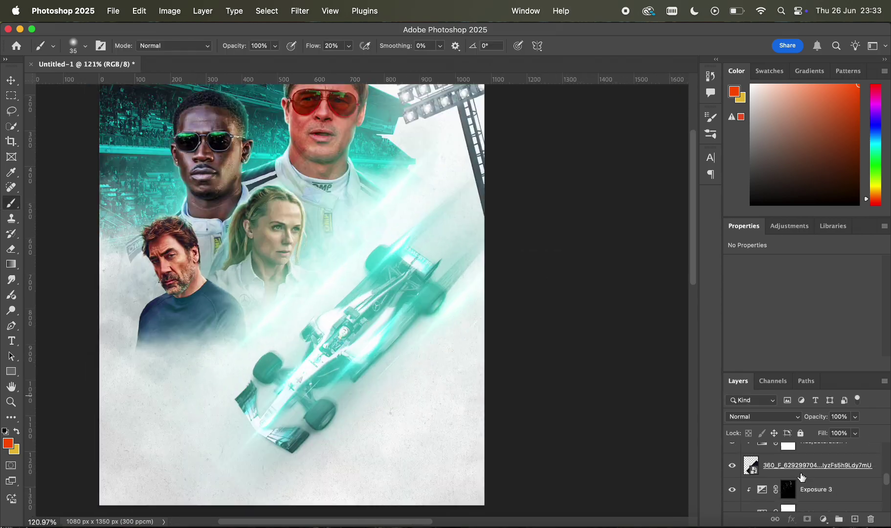
right_click(802, 477)
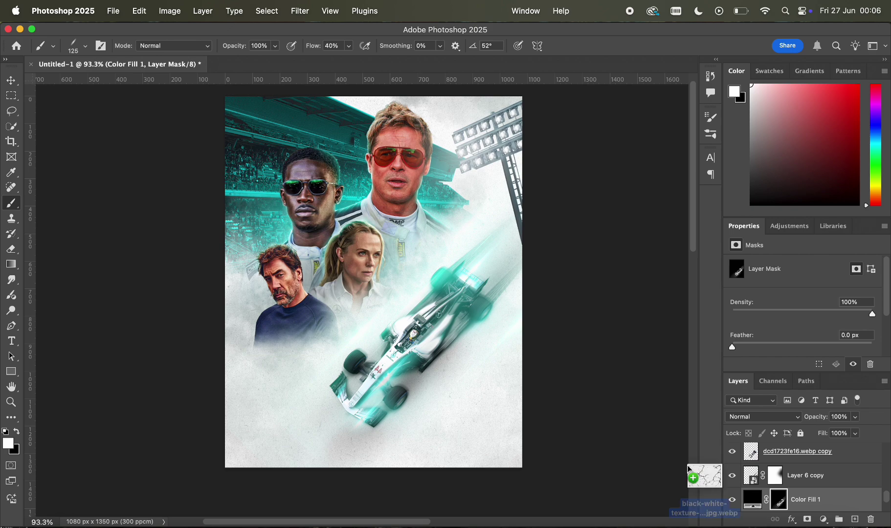
Place the black-and-white cracks texture image in the poster directly beneath the Color Fill 1 layer
left_click_drag(689, 469, 790, 491)
scroll(802, 506, "down", 2)
scroll(624, 361, "up", 3)
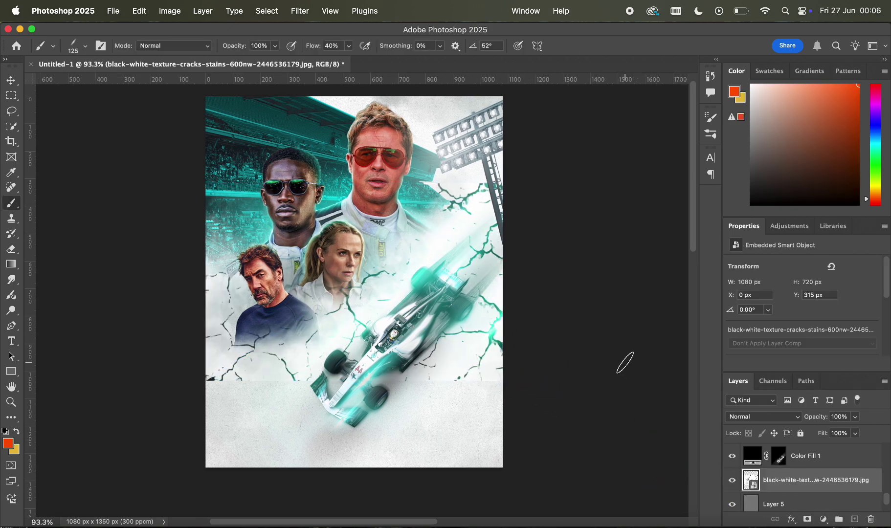
Shrink the cracks texture, rotate it to about -52° and position it around the rear of the car
key("super+t")
scroll(561, 332, "down", 1)
scroll(561, 332, "right", 1)
left_click_drag(550, 253, 384, 282)
left_click_drag(335, 300, 524, 194)
scroll(527, 193, "up", 4)
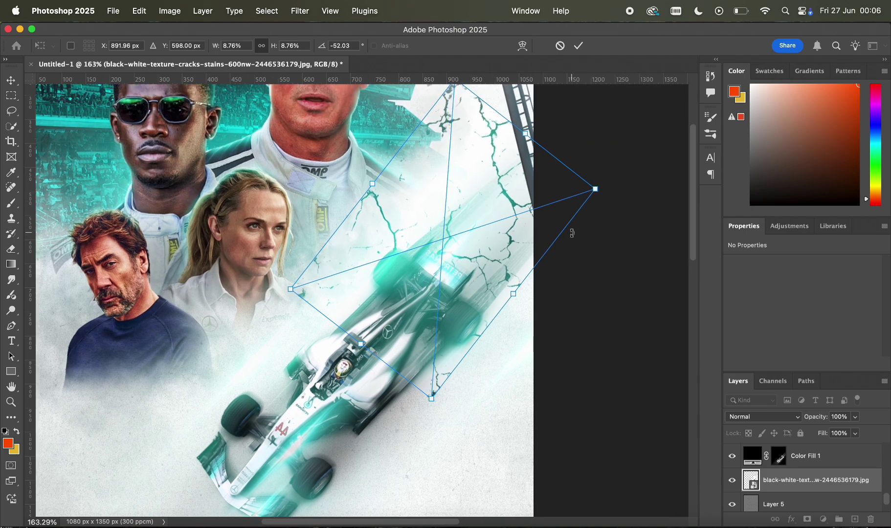
Scale the cracks texture to 5.68%, rotate it to 157.14° behind the rear wing and blend it with Linear Burn
left_click_drag(573, 236, 359, 264)
left_click_drag(482, 212, 546, 133)
left_click_drag(594, 279, 507, 348)
left_click_drag(489, 149, 535, 258)
scroll(535, 258, "up", 2)
scroll(535, 258, "right", 2)
left_click_drag(639, 200, 618, 207)
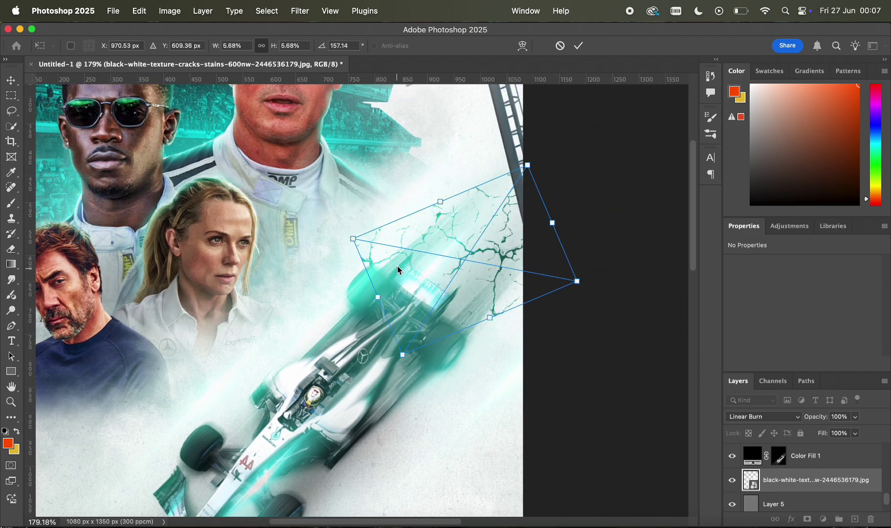
Reshape the cracks texture's corners and adjust its rotation to 154.25° so the cracks spread out behind the car's rear wing
left_click_drag(398, 269, 388, 273)
right_click(498, 268)
left_click(534, 359)
left_click_drag(569, 285, 565, 294)
left_click_drag(517, 170, 517, 183)
left_click_drag(368, 274, 372, 269)
scroll(372, 269, "up", 2)
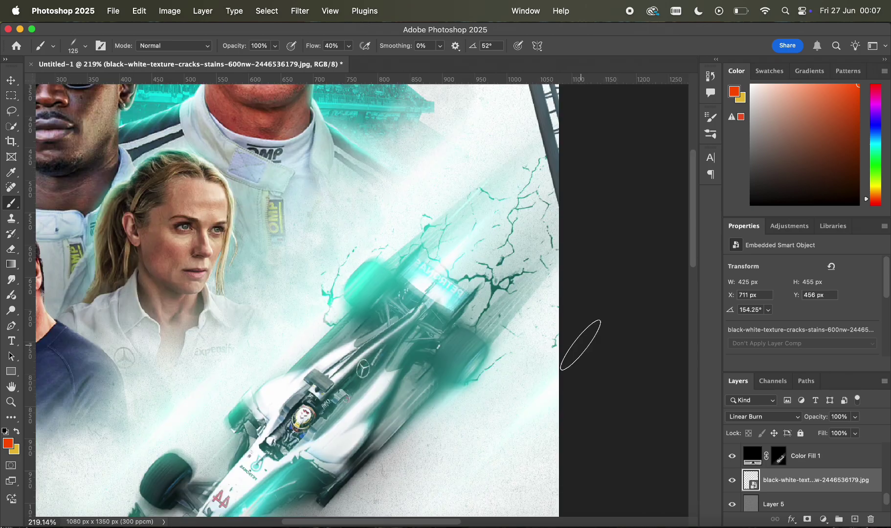
scroll(667, 345, "down", 5)
scroll(667, 344, "up", 4)
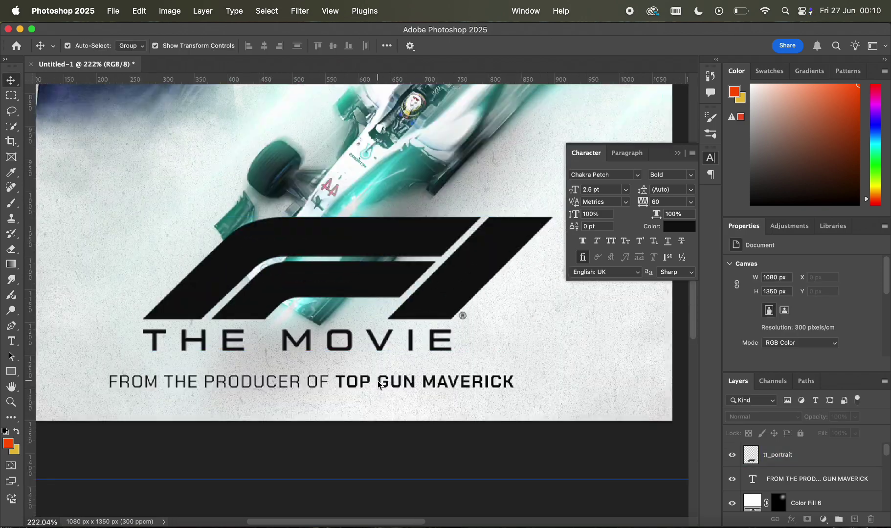
Nudge the F1 logo and the tagline beneath it slightly to refine their placement at the poster's base
left_click_drag(373, 369, 372, 383)
left_click_drag(423, 281, 419, 281)
key("super+z")
left_click_drag(484, 262, 475, 264)
Change the word PRODUCER to DIRECTOR so the tagline reads "FROM THE DIRECTOR OF TOP GUN MAVERICK"
double_click(292, 381)
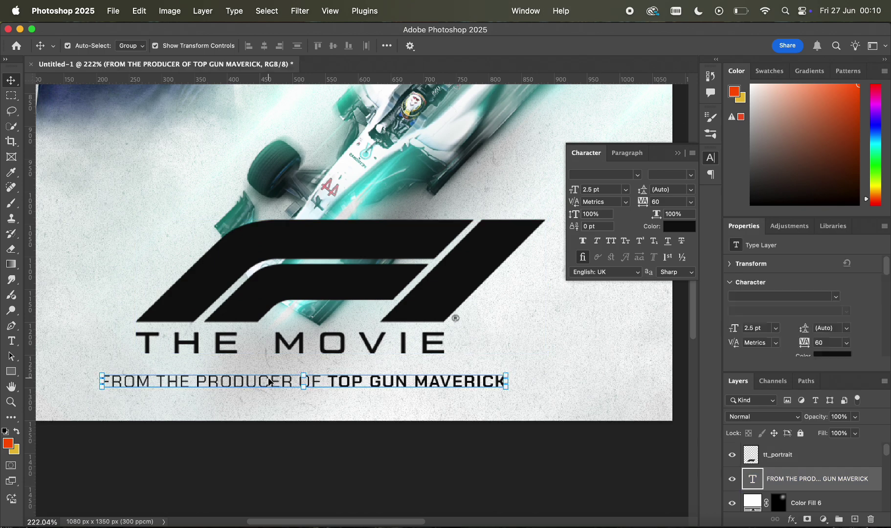
left_click(294, 382)
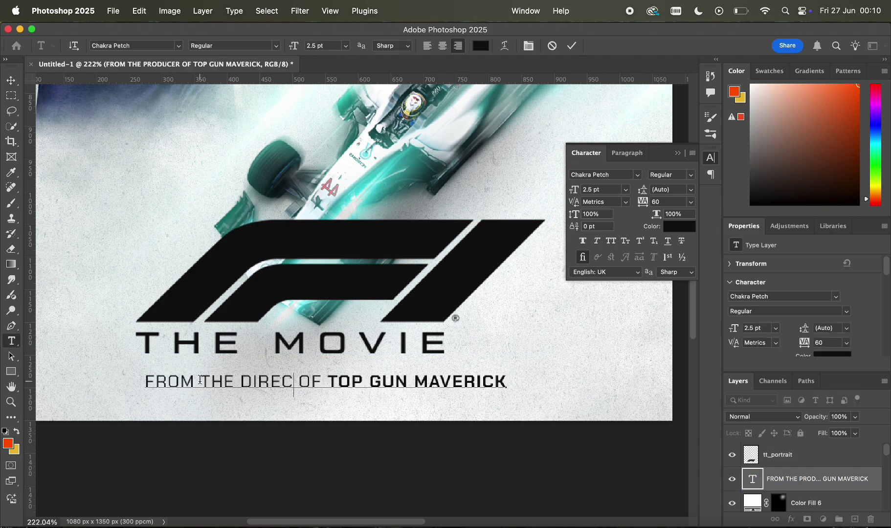
left_click(11, 80)
left_click(571, 448)
Move the tt_portrait logo layer between Color Fill 1 and the cracks texture so the car overlaps the F1 logo
scroll(553, 435, "down", 10)
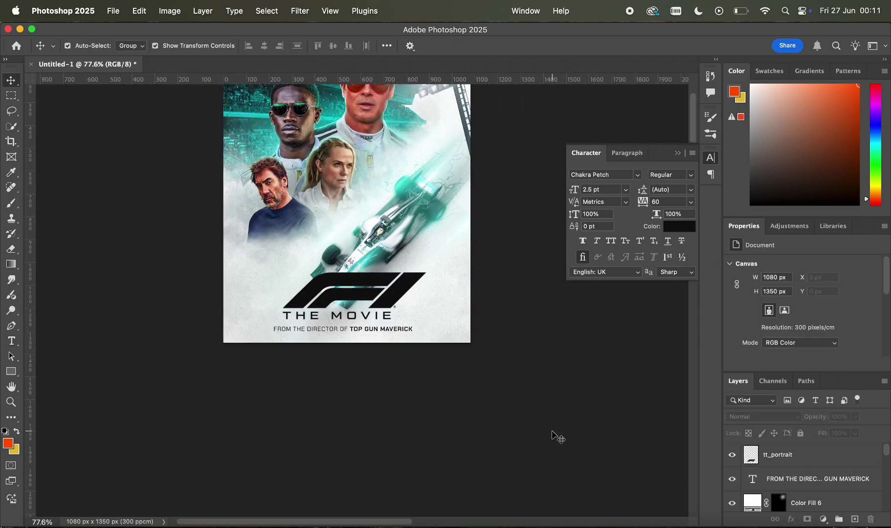
scroll(534, 398, "up", 9)
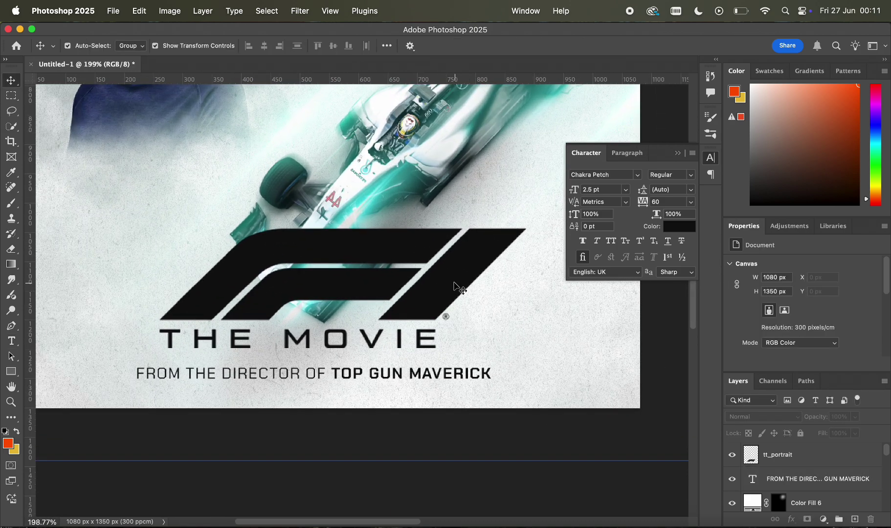
left_click(455, 285)
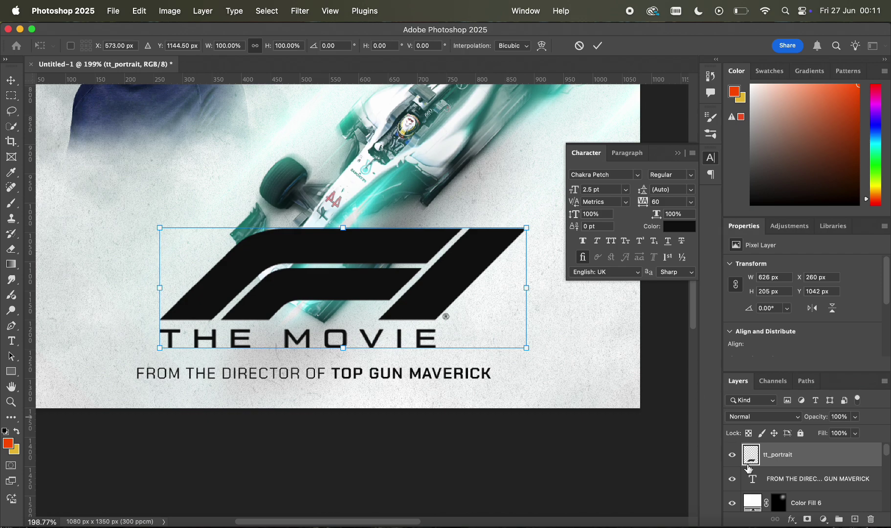
left_click_drag(782, 462, 767, 484)
scroll(640, 349, "down", 5)
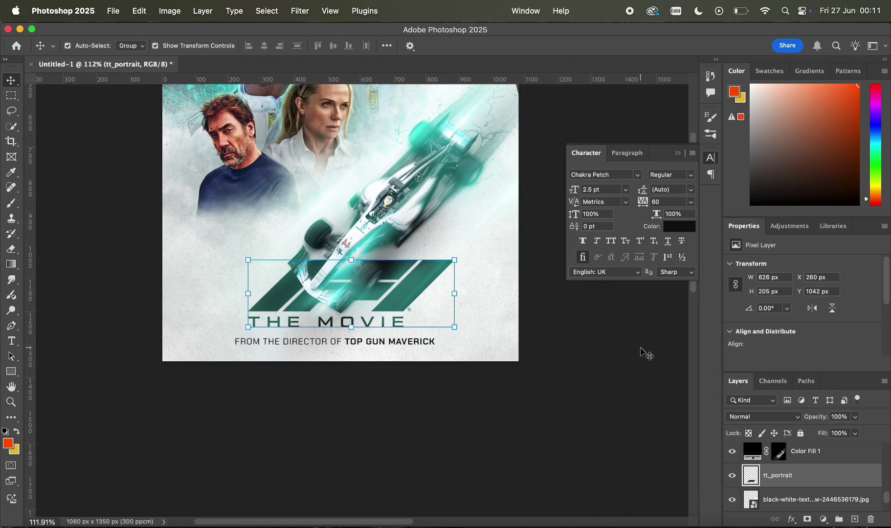
left_click(641, 348)
scroll(641, 348, "down", 5)
scroll(579, 295, "up", 6)
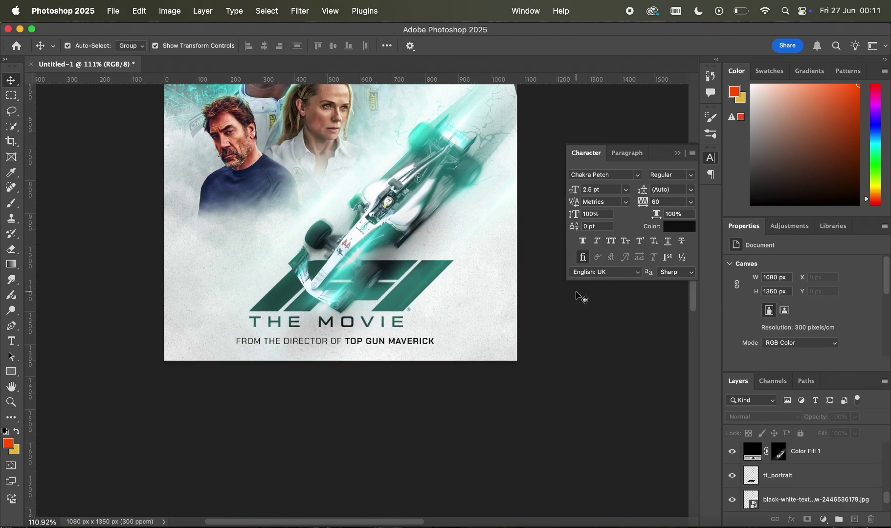
Transform the F1 logo in perspective, widening its lower corners outward slightly
left_click(785, 476)
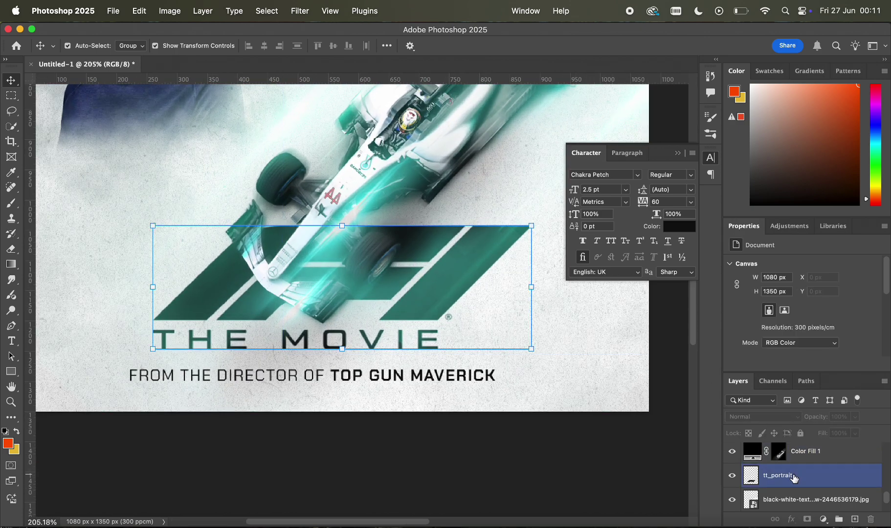
key("super+t")
right_click(489, 259)
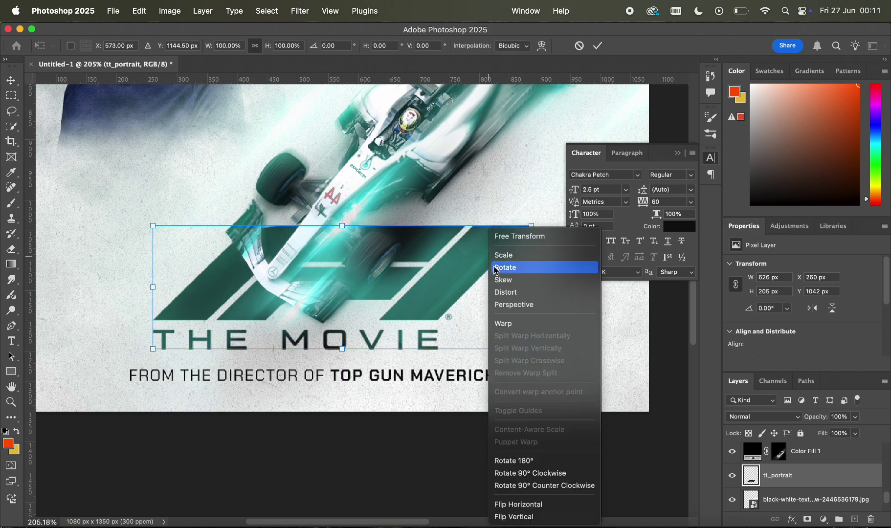
left_click(527, 309)
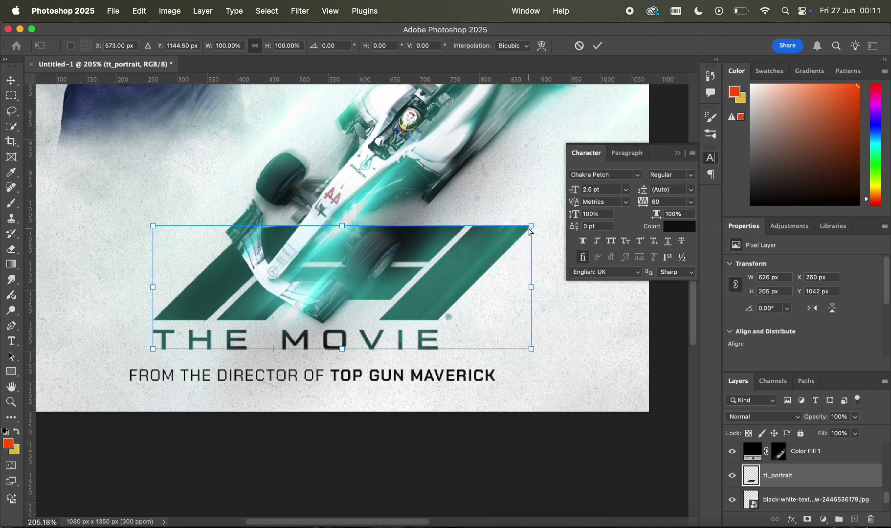
left_click_drag(344, 224, 348, 223)
left_click_drag(153, 349, 143, 355)
left_click_drag(545, 352, 552, 360)
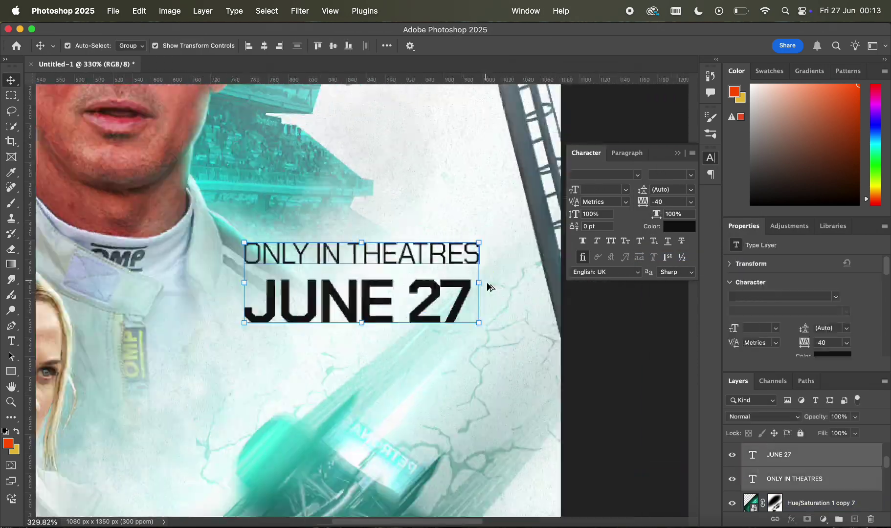
Move the "ONLY IN THEATRES" text down about 3 px, closer to "JUNE 27"
left_click_drag(435, 258, 435, 263)
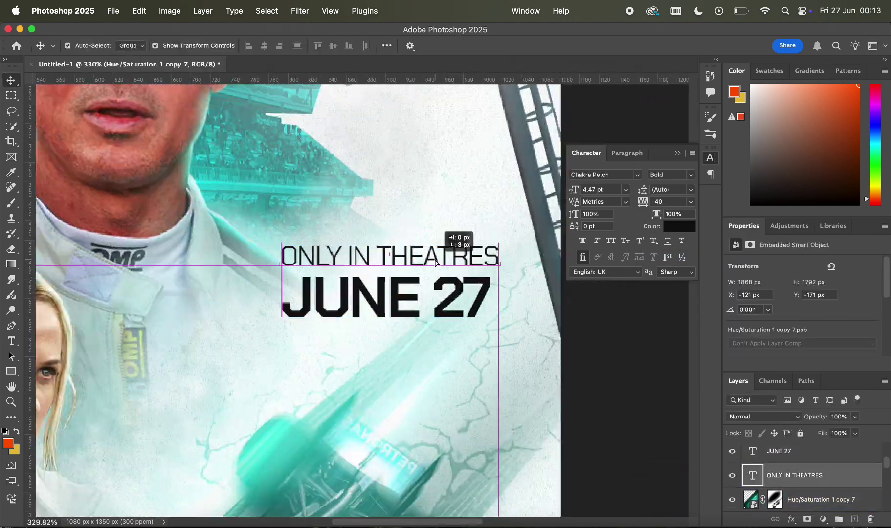